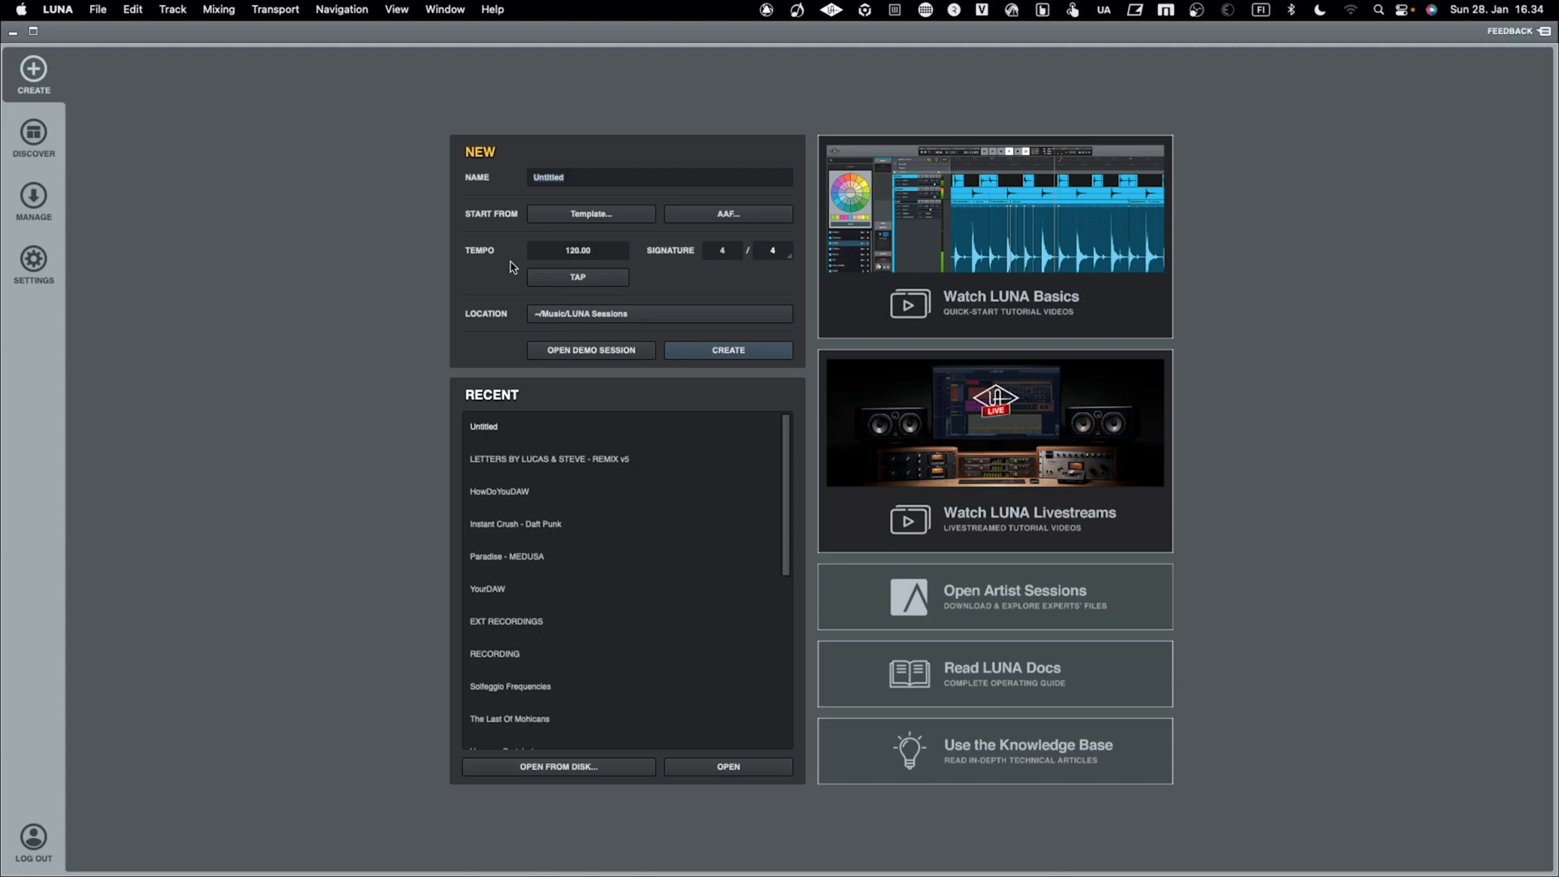
Switch to Maschine 2 and open the project BASE LUNA SETUP.mxprj
{"action": "scroll", "coordinate": [513, 267], "scroll_direction": "right", "scroll_amount": 2}
{"action": "scroll", "coordinate": [513, 267], "scroll_direction": "right", "scroll_amount": 2}
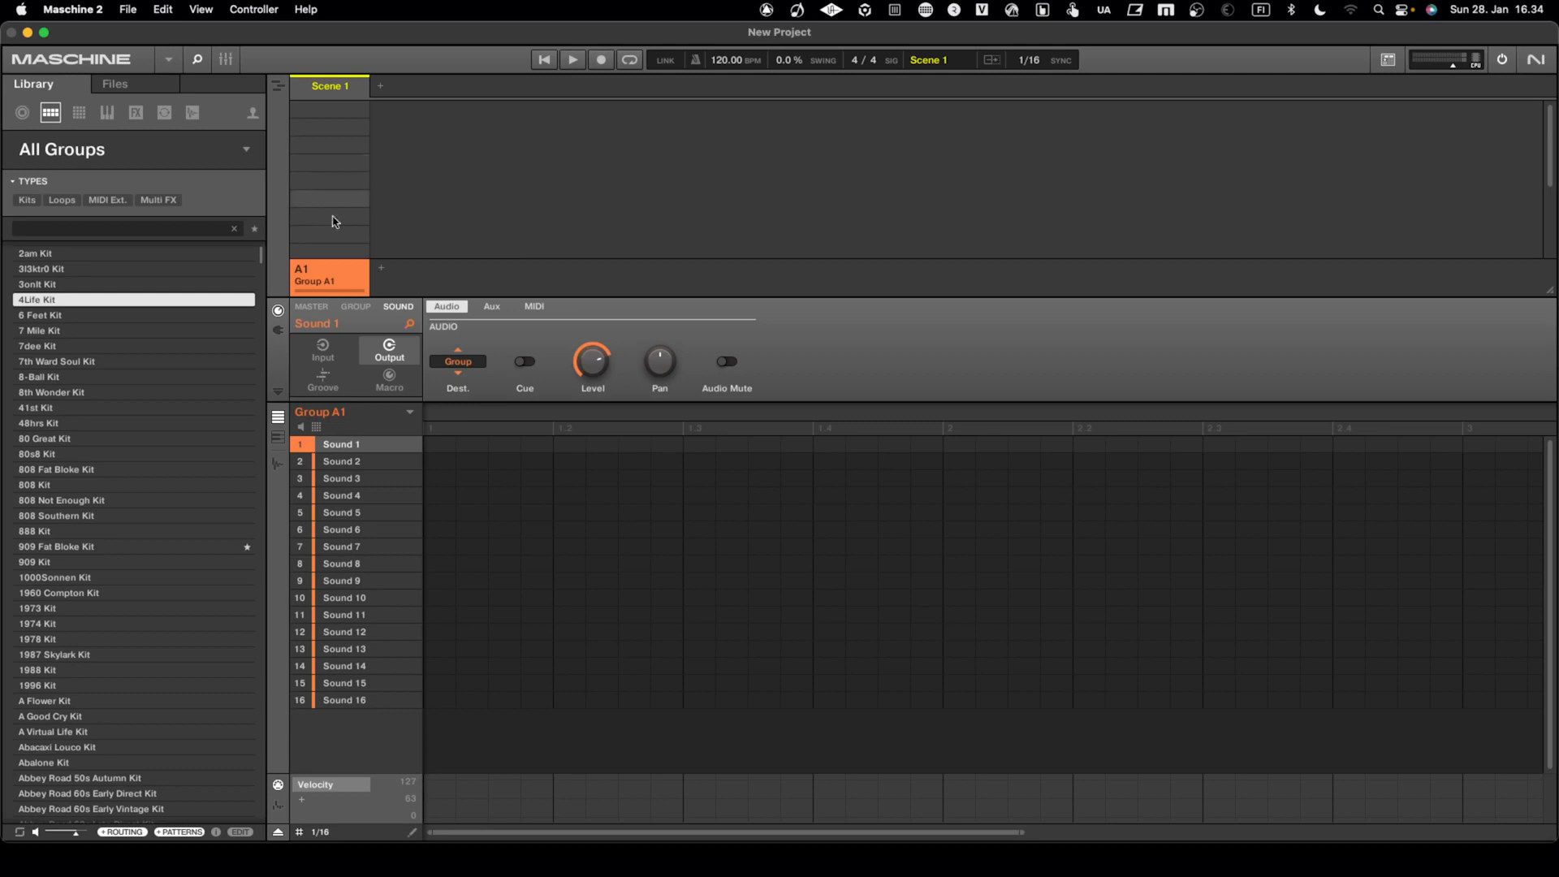
{"action": "left_click", "coordinate": [127, 10]}
{"action": "left_click", "coordinate": [136, 52]}
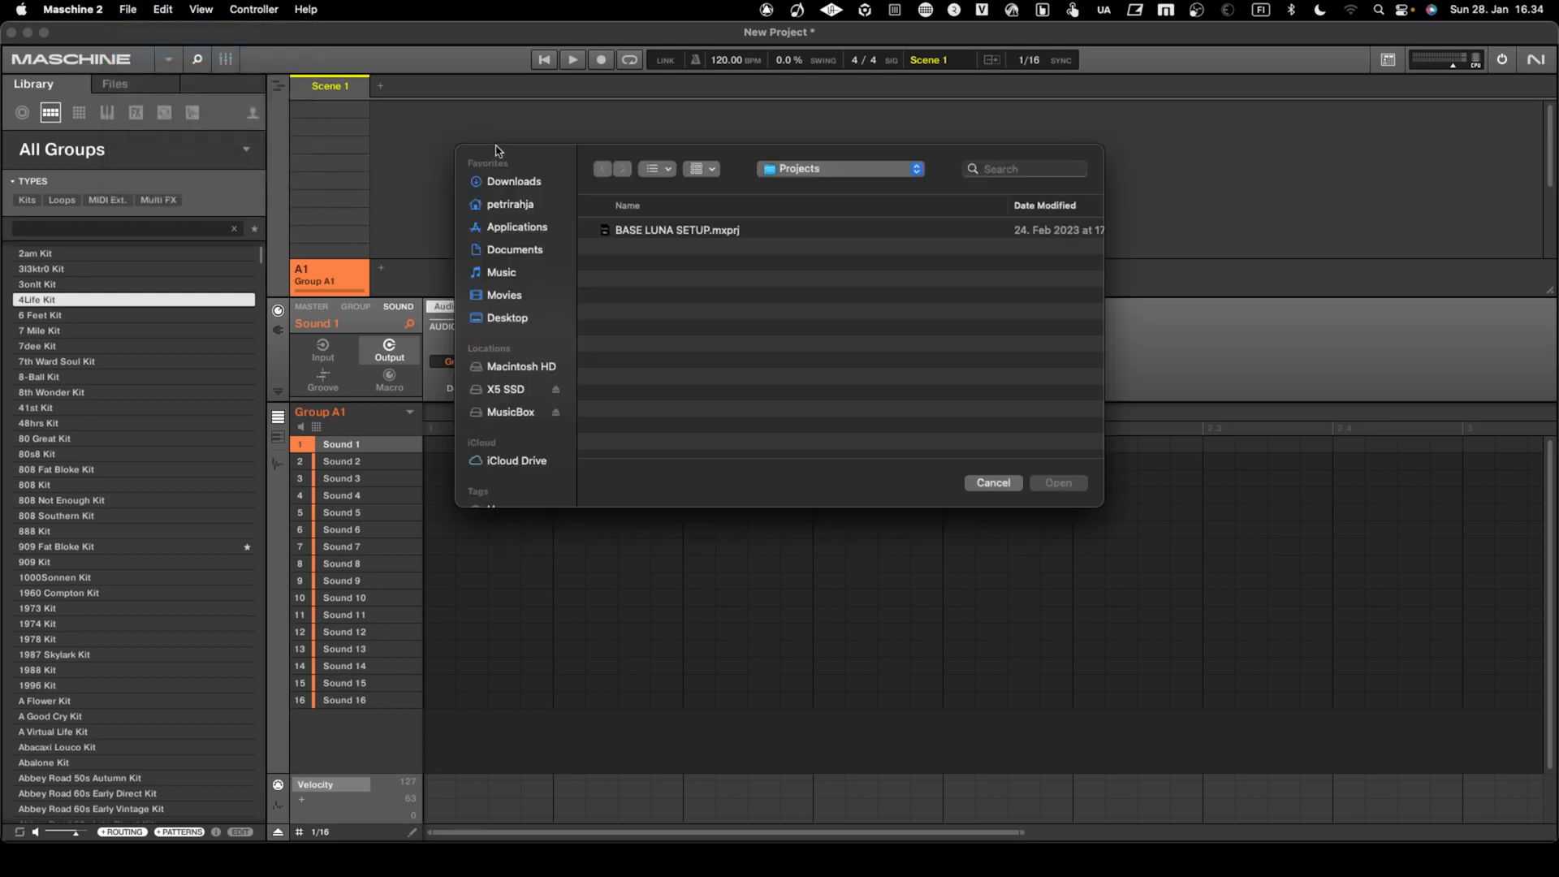
{"action": "left_click", "coordinate": [623, 231]}
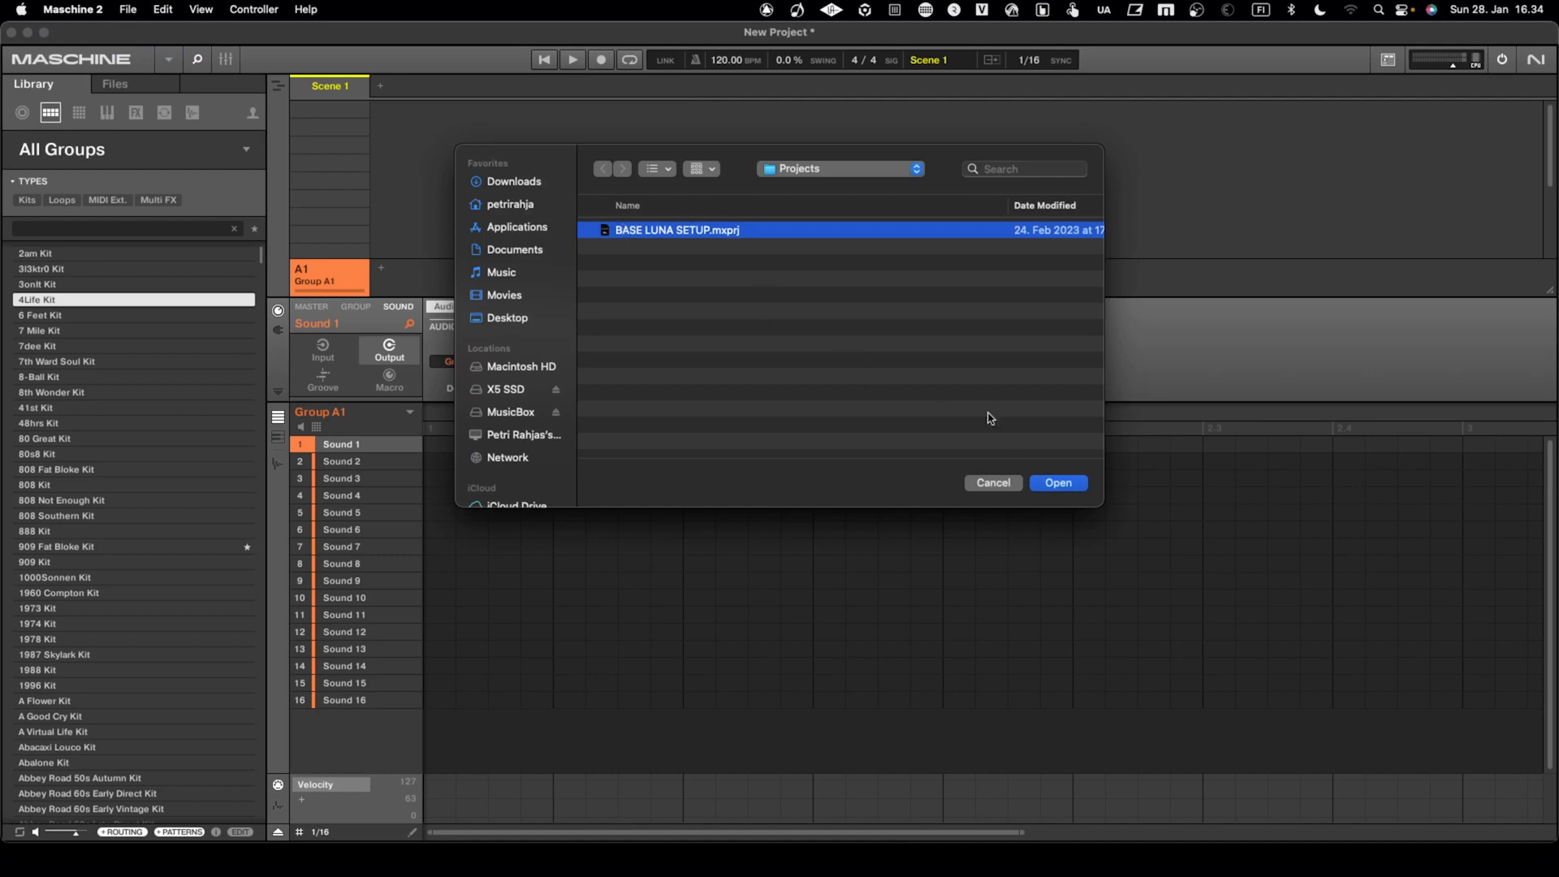
{"action": "left_click", "coordinate": [1052, 484]}
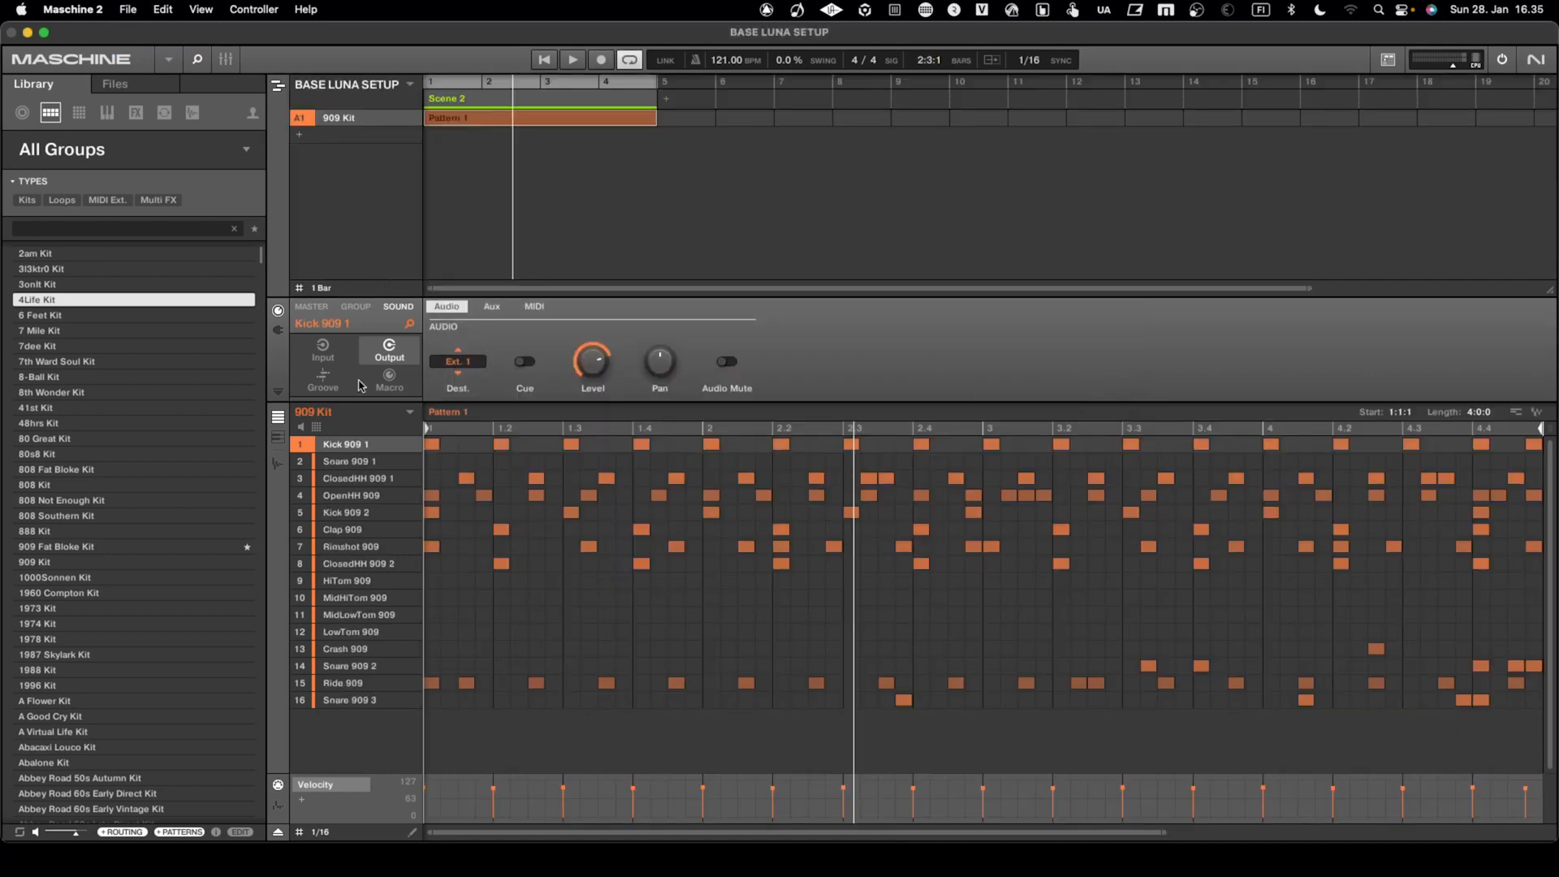
Review the output destinations of the Snare 909 1, ClosedHH 909 1 and OpenHH 909 sounds, including the snare's input settings
{"action": "left_click", "coordinate": [350, 461]}
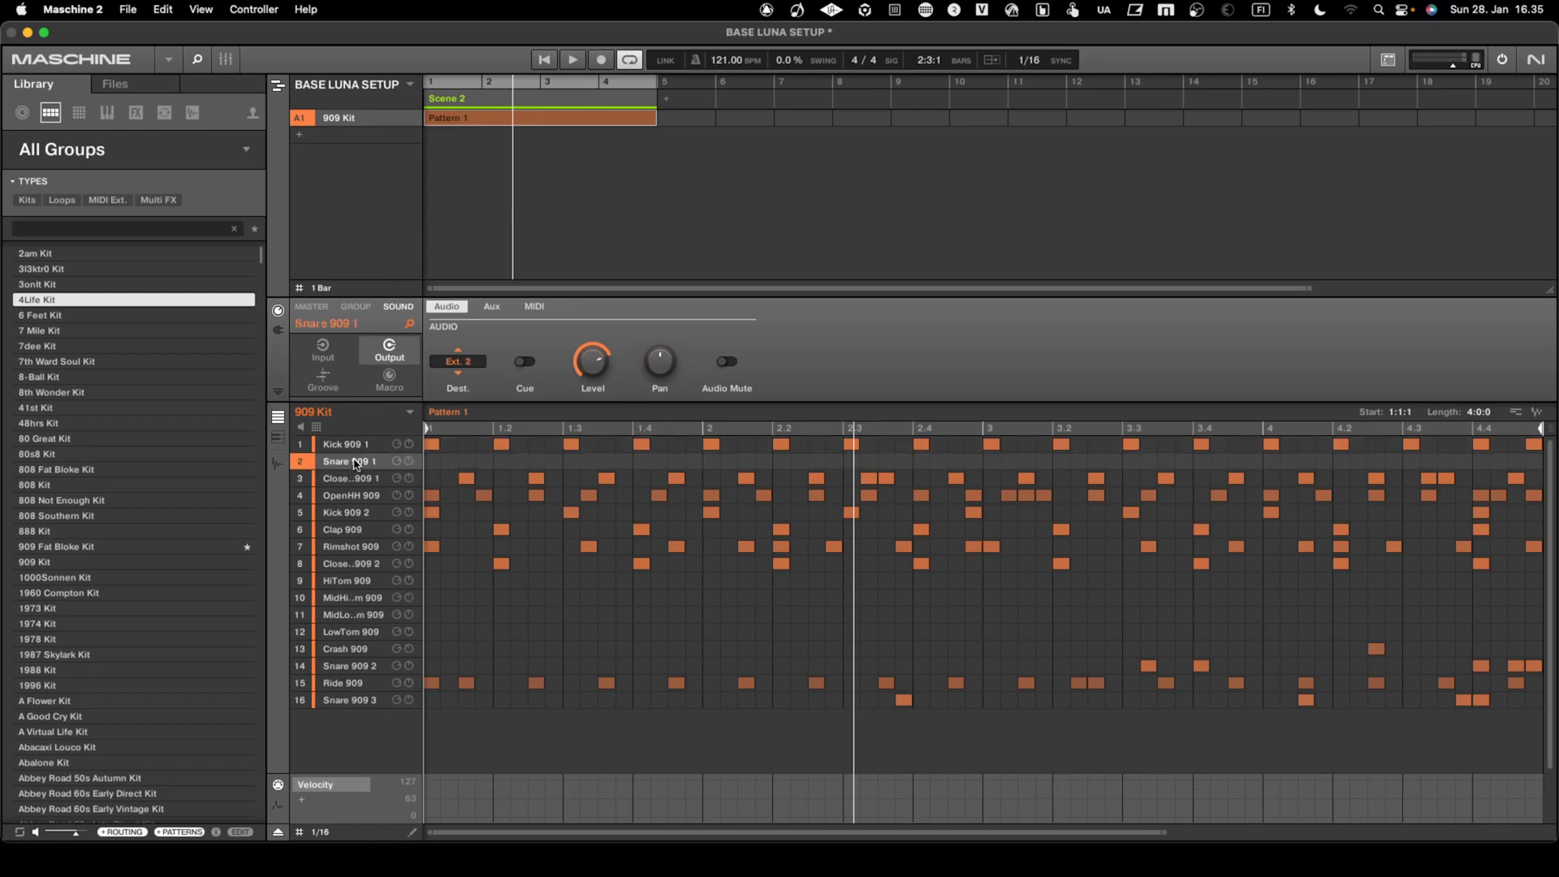
{"action": "left_click", "coordinate": [321, 351]}
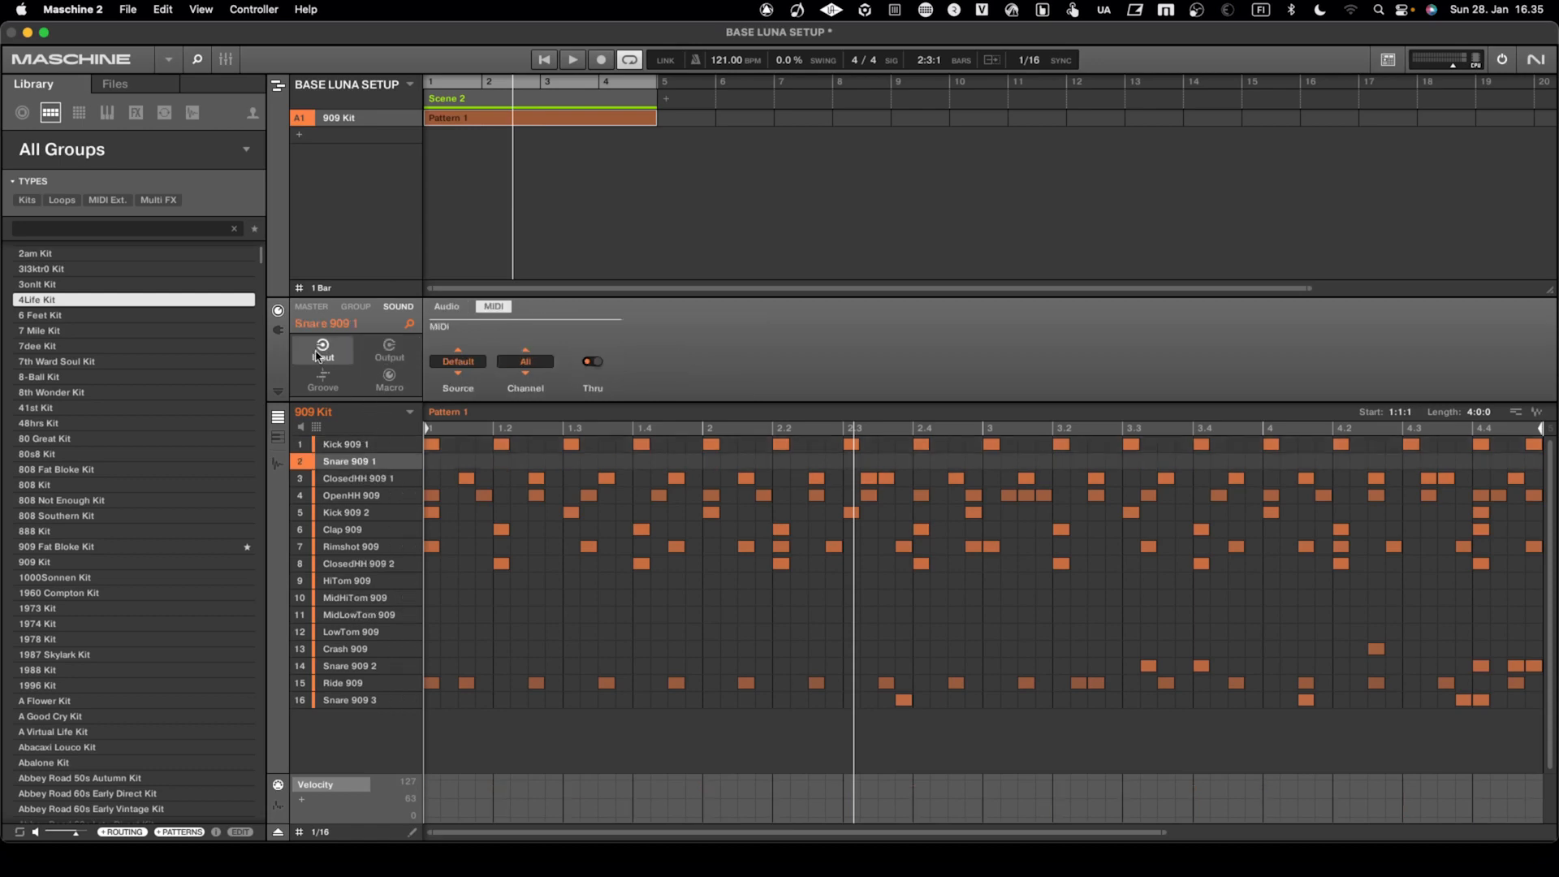
{"action": "left_click", "coordinate": [390, 353]}
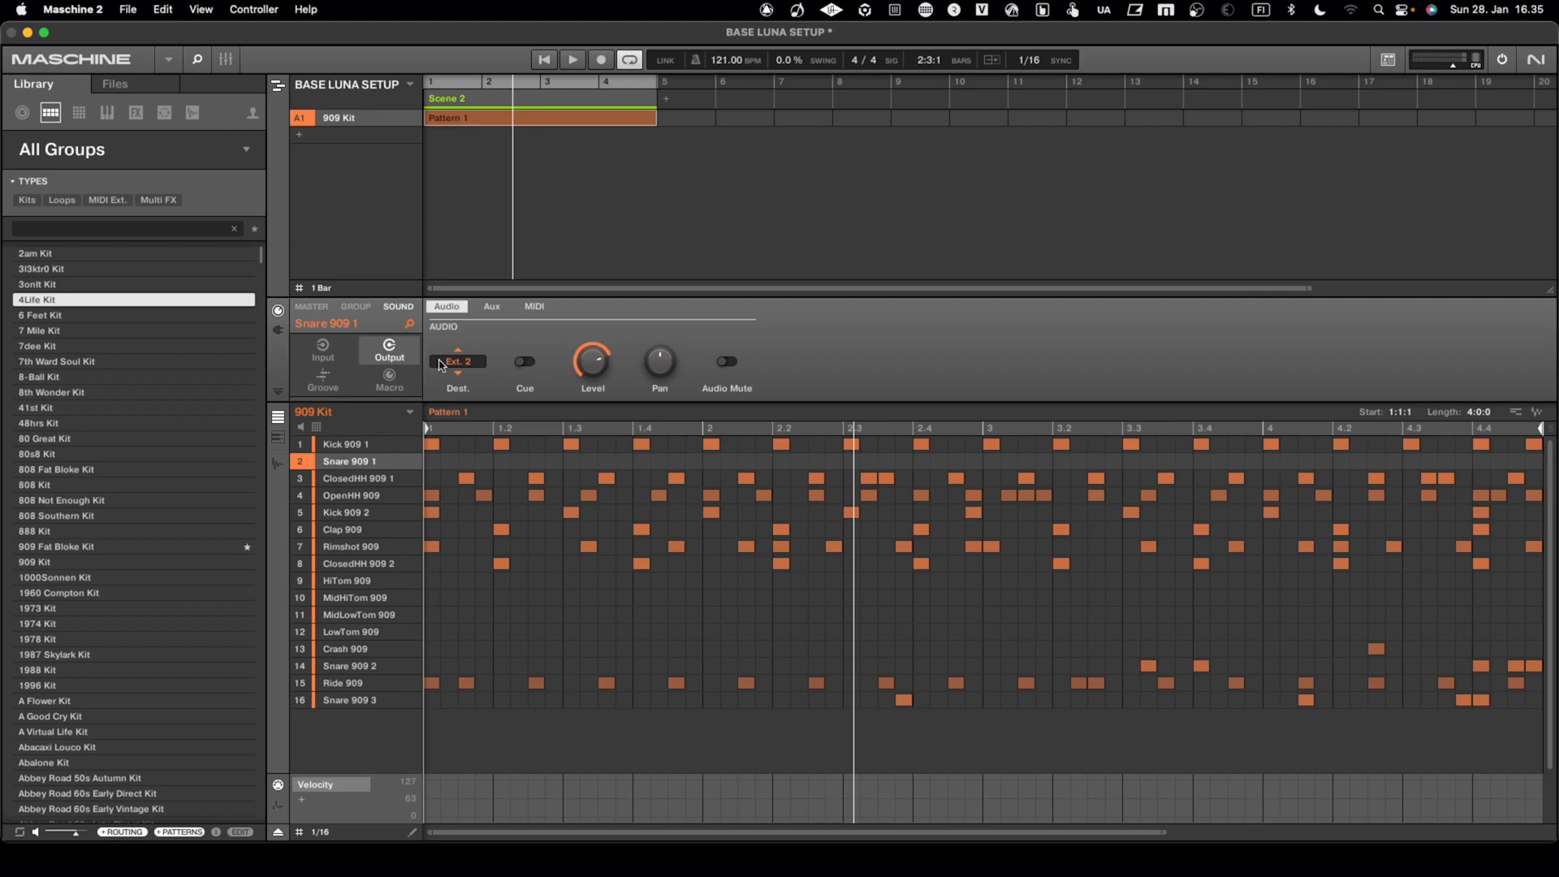
{"action": "left_click", "coordinate": [439, 365]}
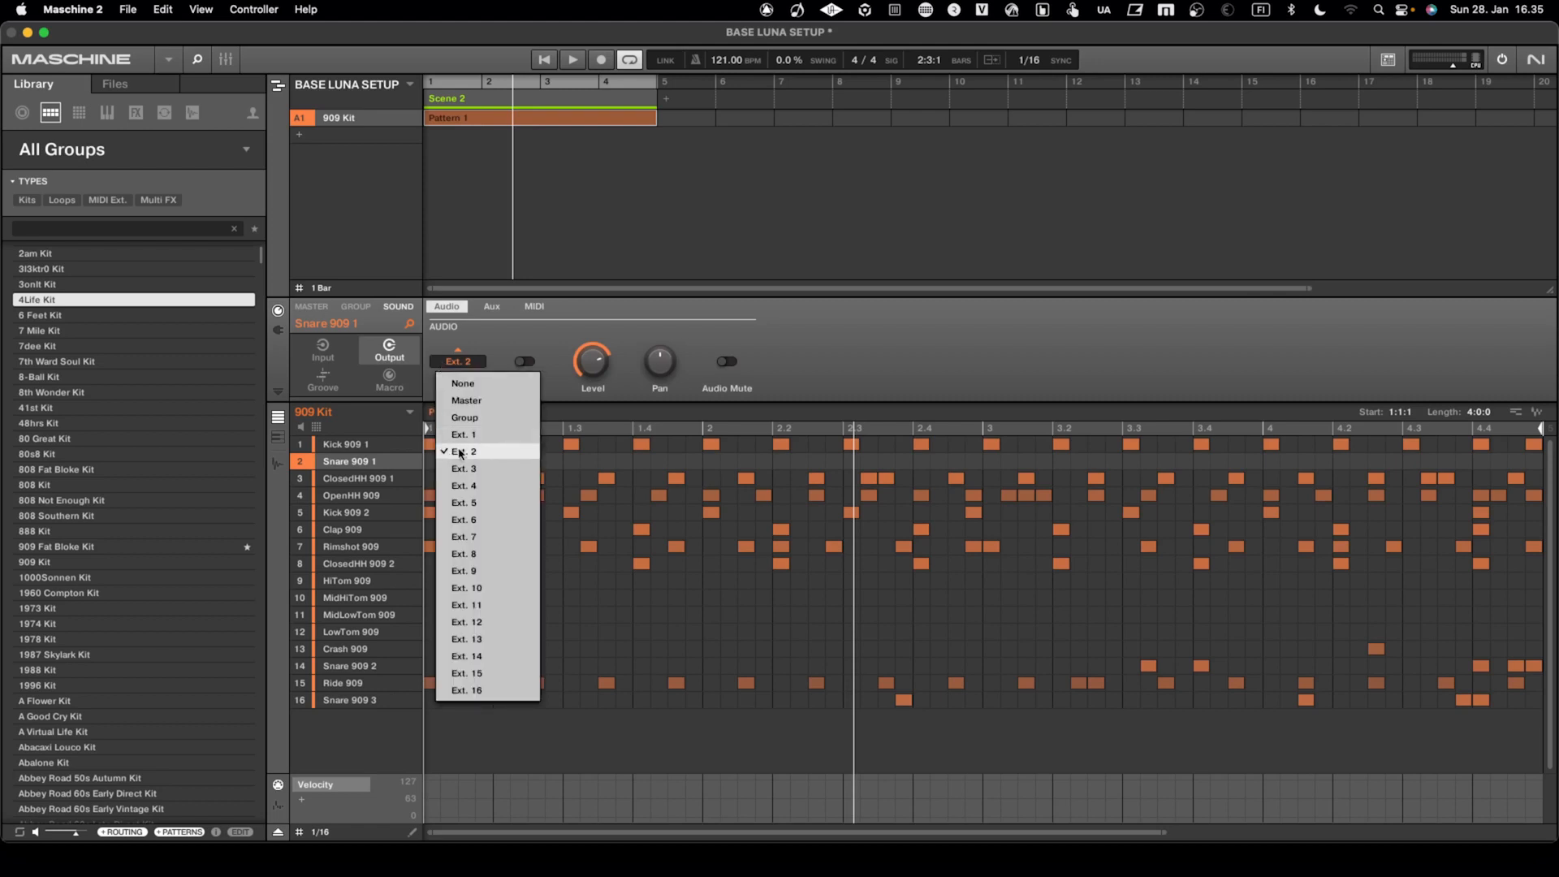
{"action": "left_click", "coordinate": [518, 346]}
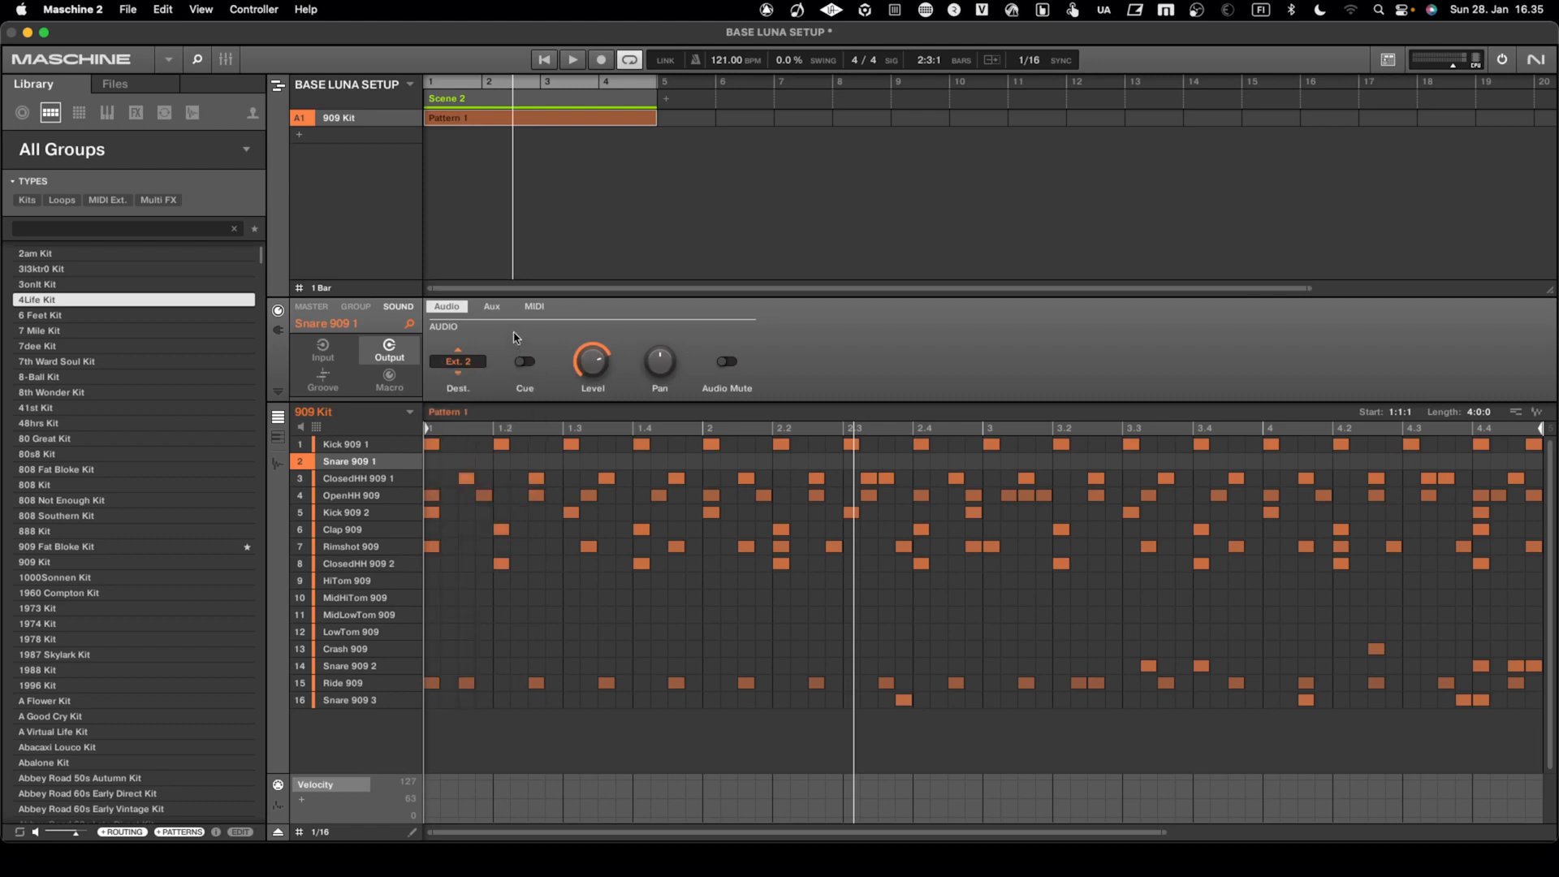
{"action": "left_click", "coordinate": [365, 477]}
{"action": "left_click", "coordinate": [367, 495]}
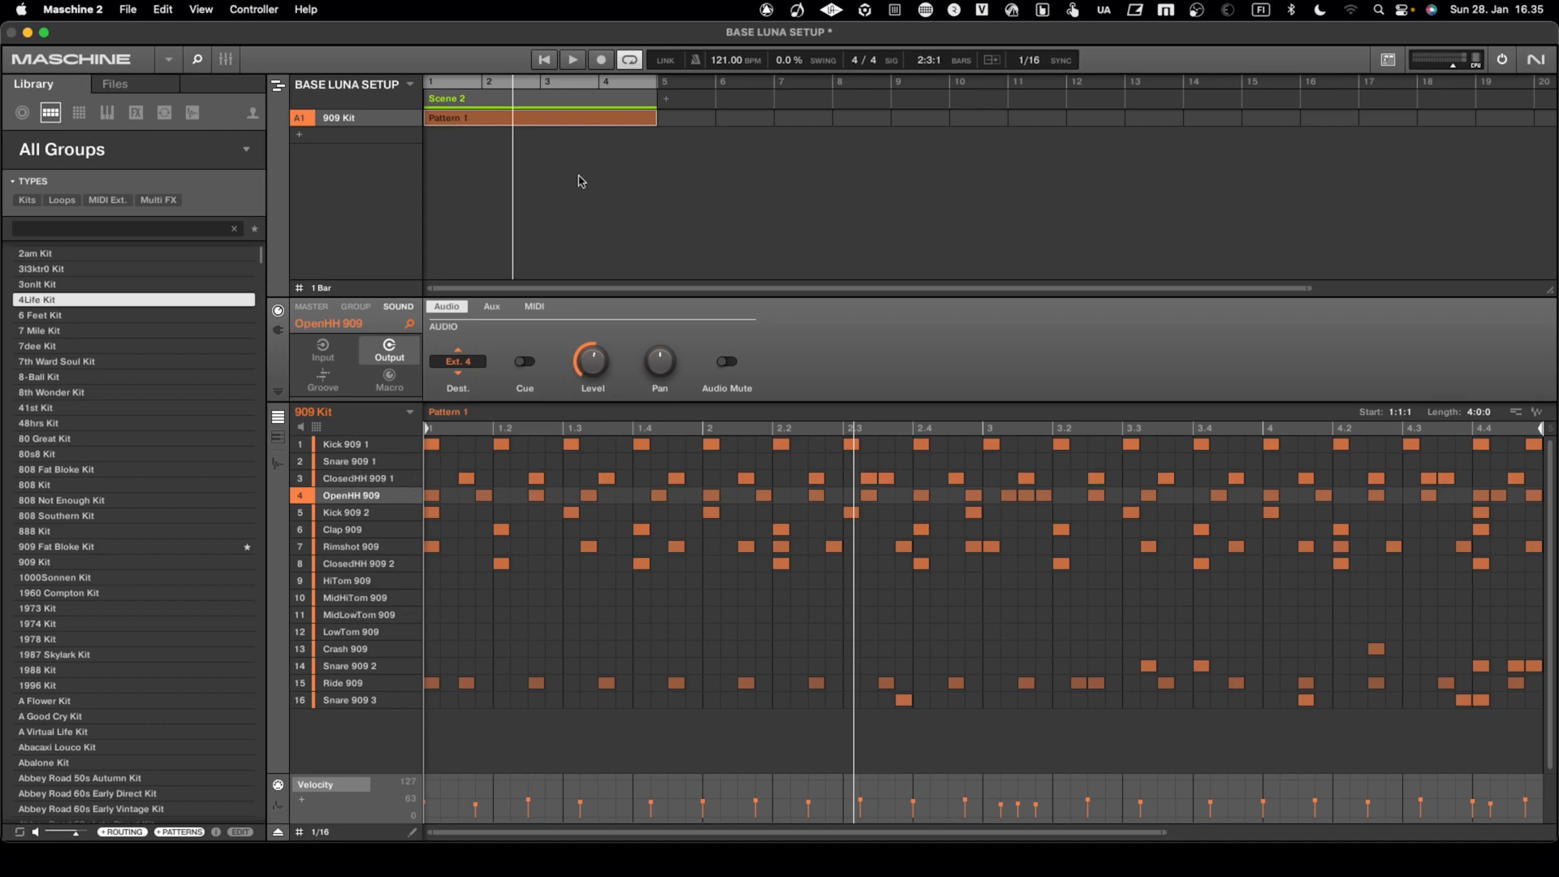
Play the pattern briefly and check the output destinations of the first closed hi-hat, Rimshot, HiTom and first kick
{"action": "left_click", "coordinate": [573, 61]}
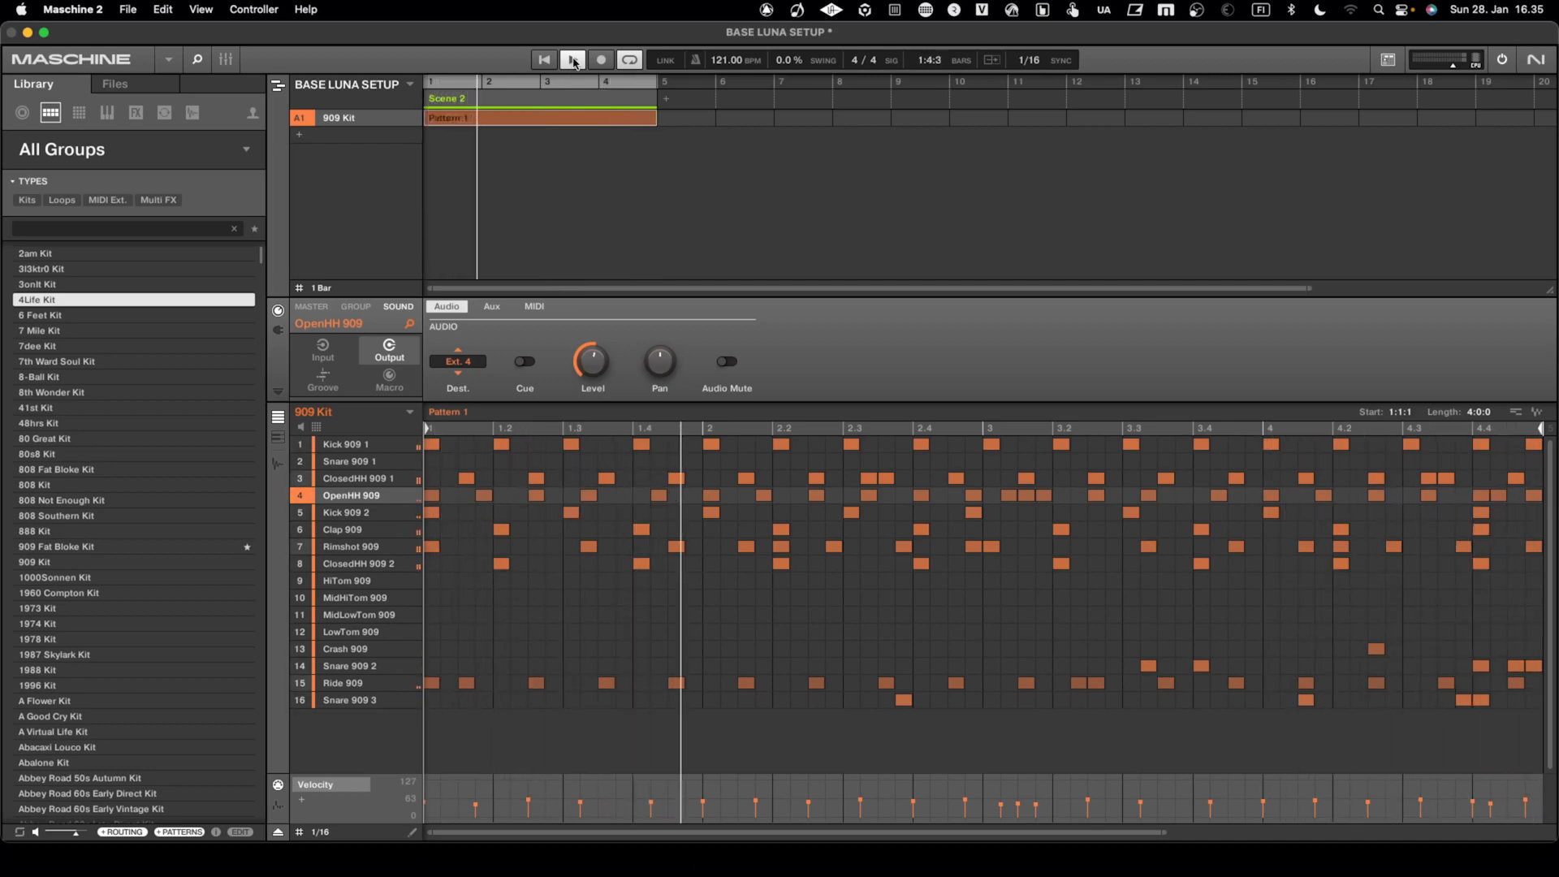
{"action": "left_click", "coordinate": [573, 61]}
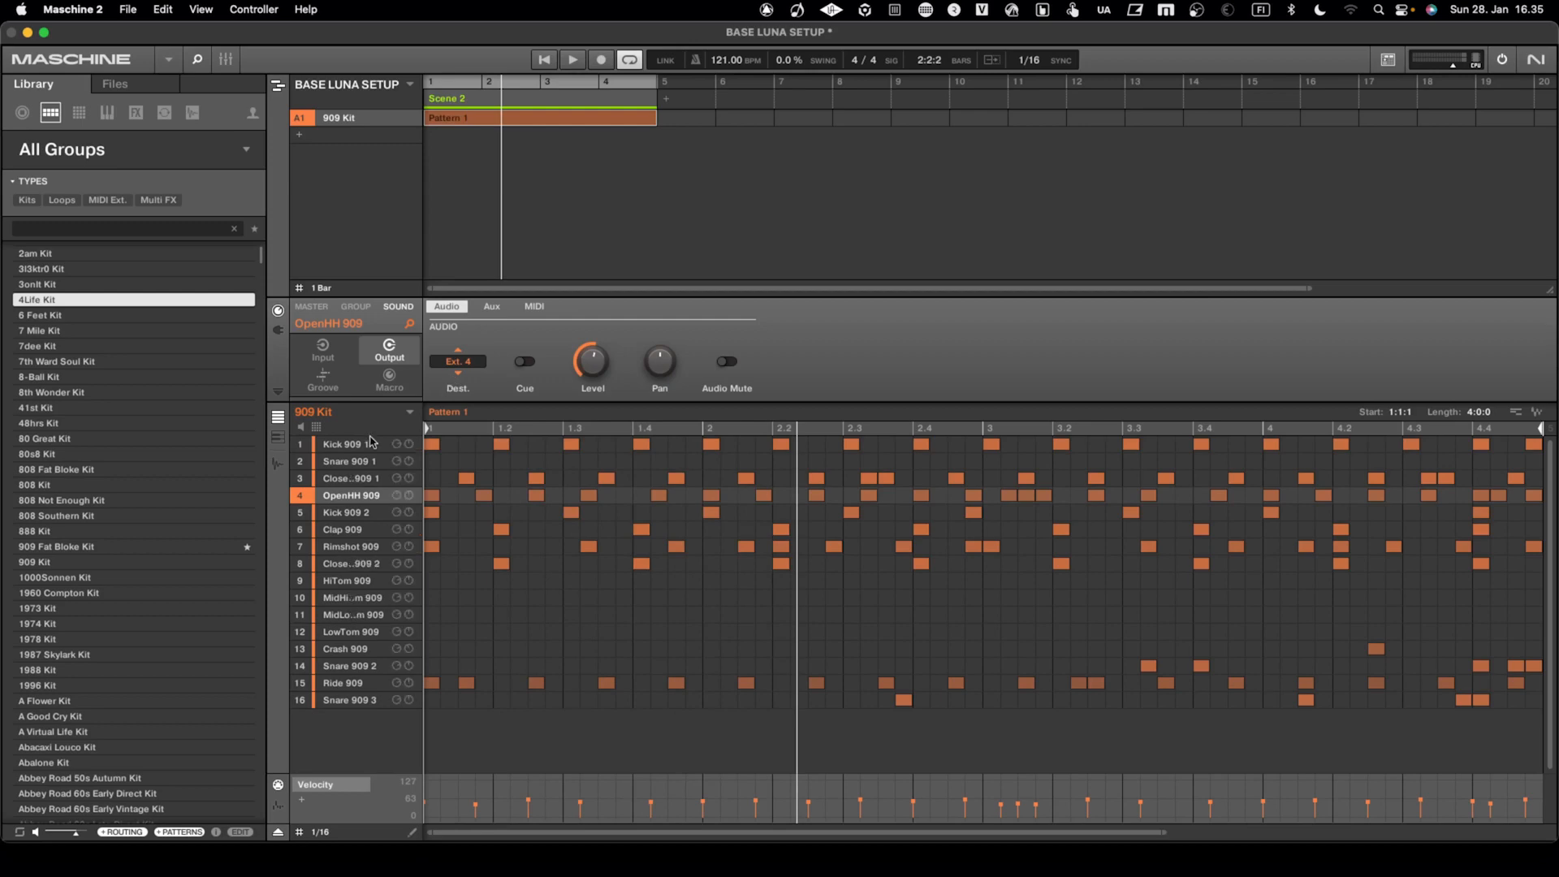
{"action": "left_click", "coordinate": [355, 478]}
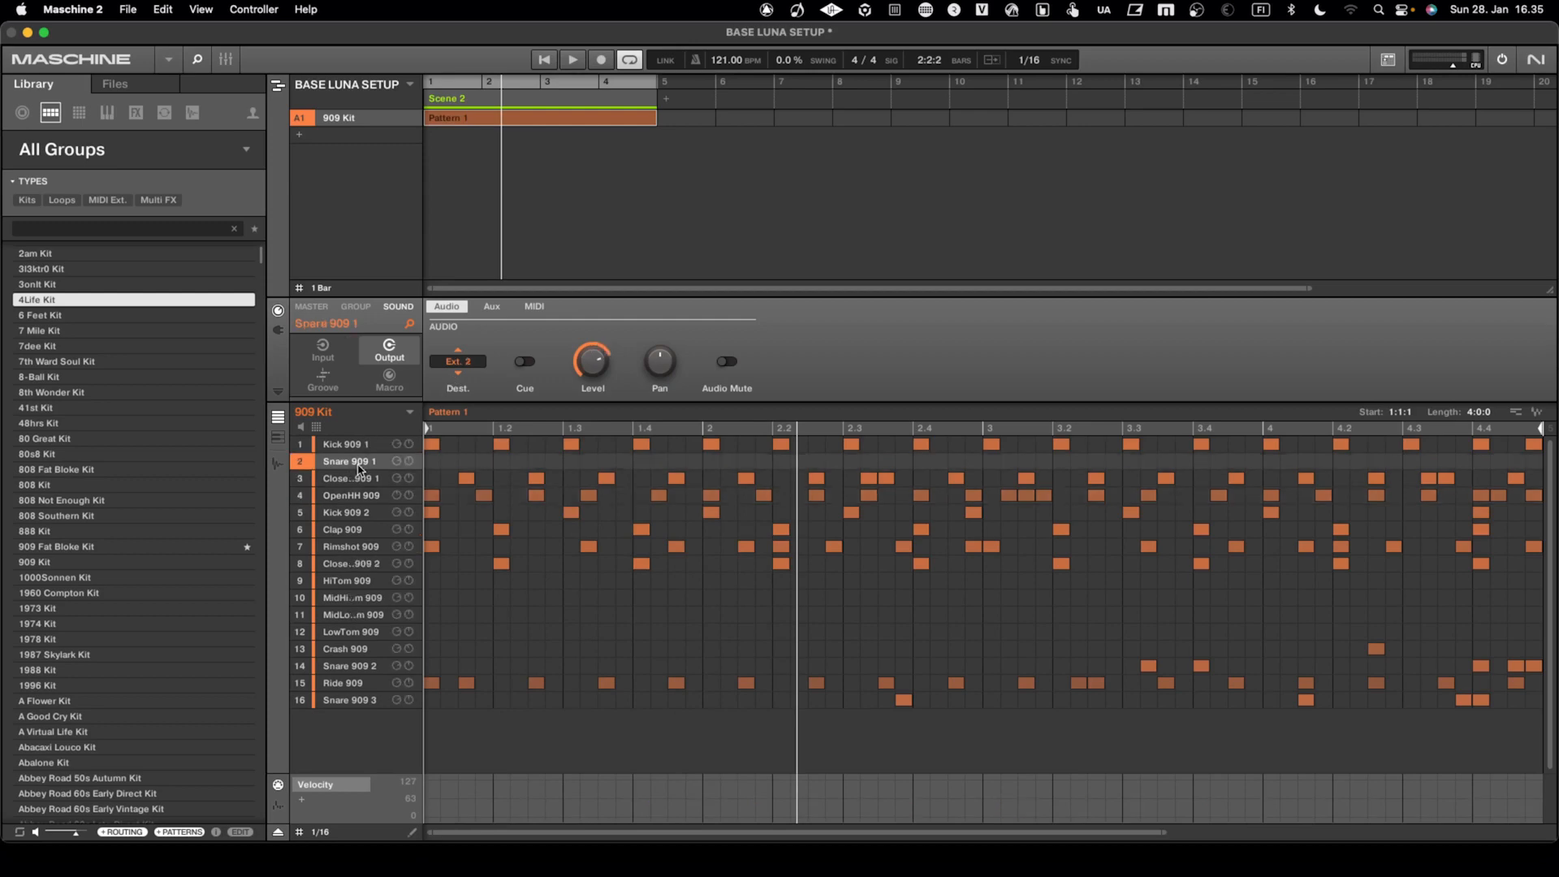
{"action": "left_click", "coordinate": [347, 547]}
{"action": "left_click", "coordinate": [344, 581]}
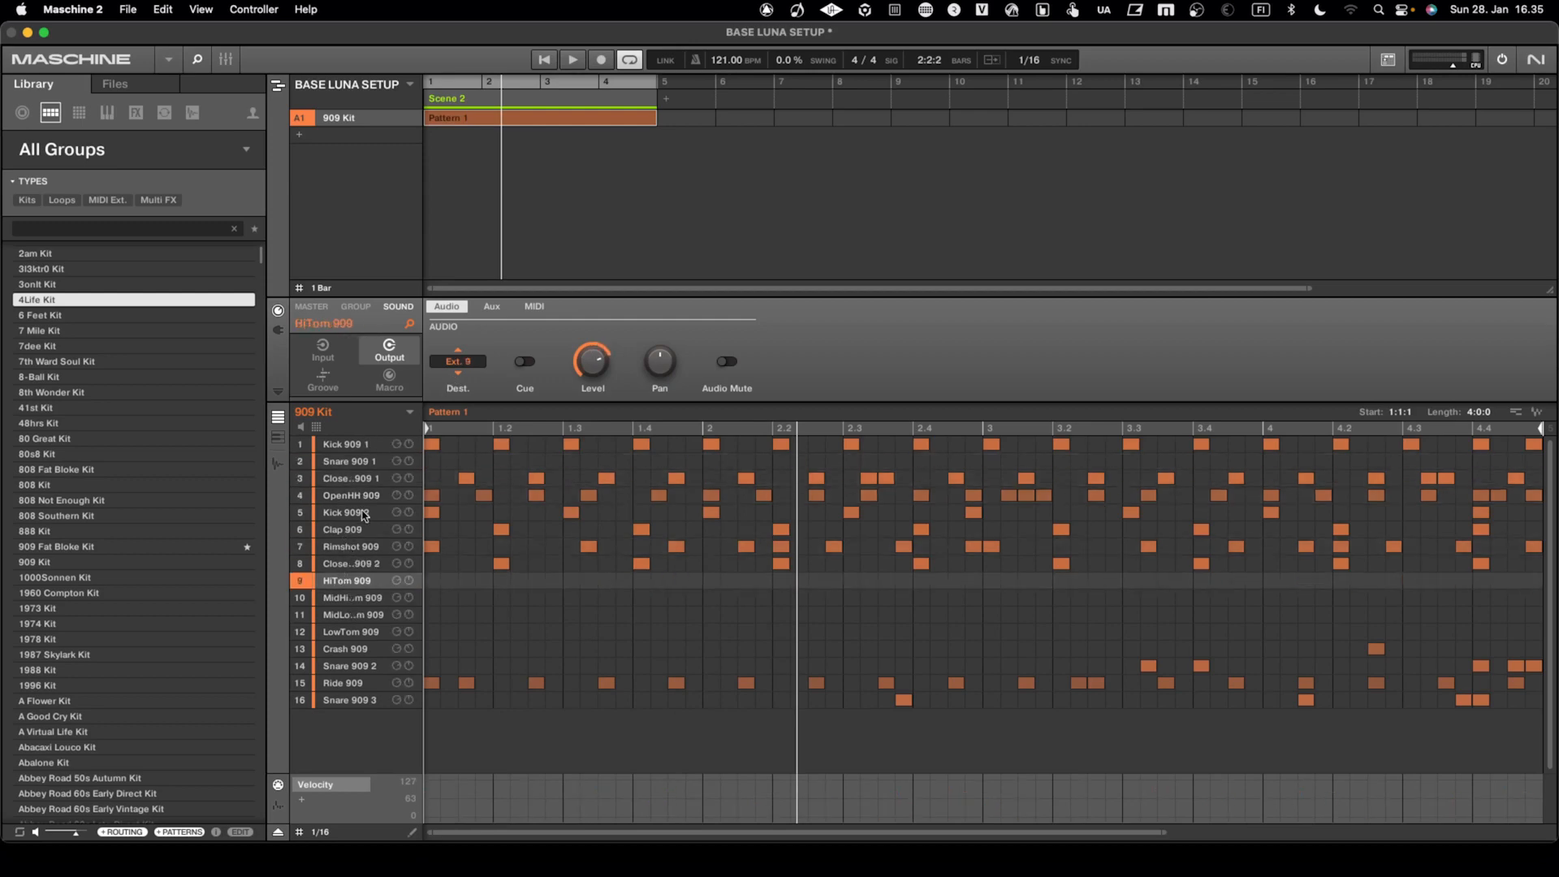
{"action": "left_click", "coordinate": [362, 444]}
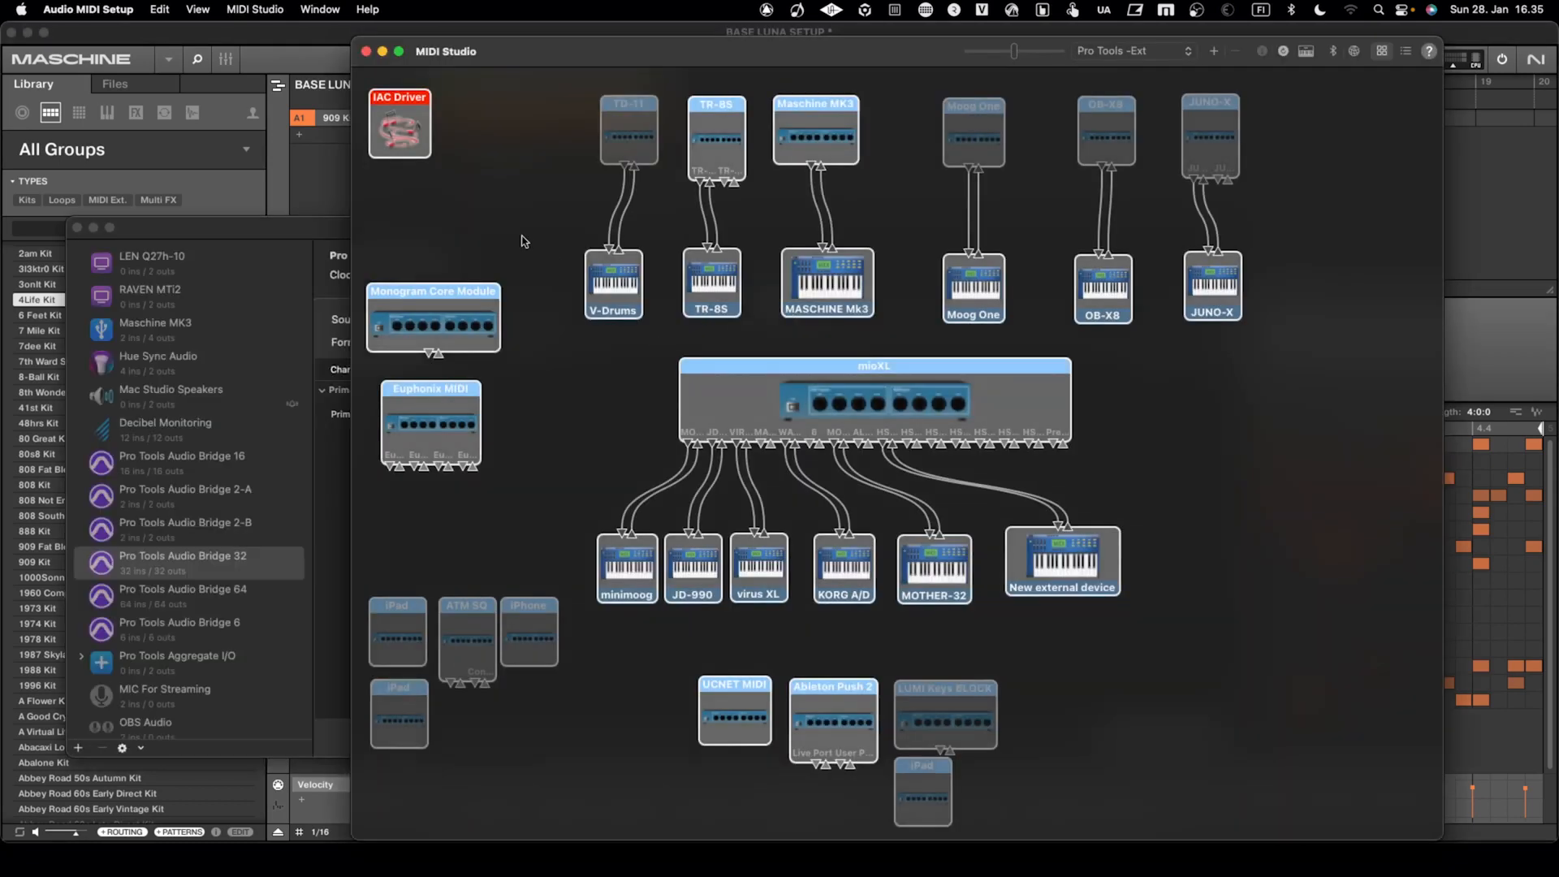
Switch to Audio MIDI Setup and inspect the CLOCK and MIDI ports in the IAC Driver properties
{"action": "double_click", "coordinate": [424, 141]}
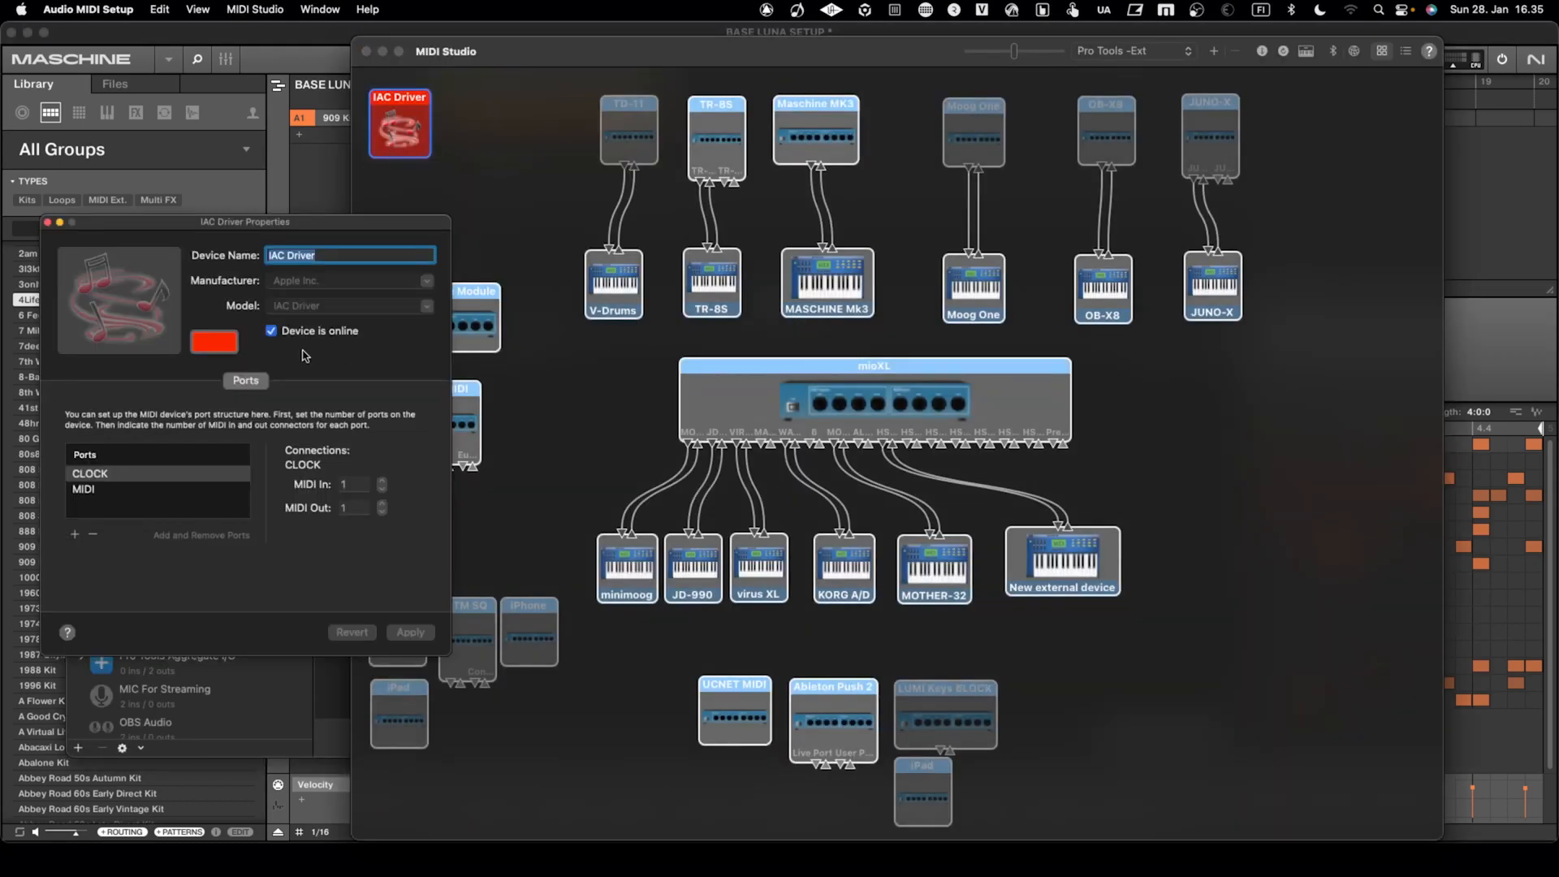
{"action": "left_click", "coordinate": [100, 476]}
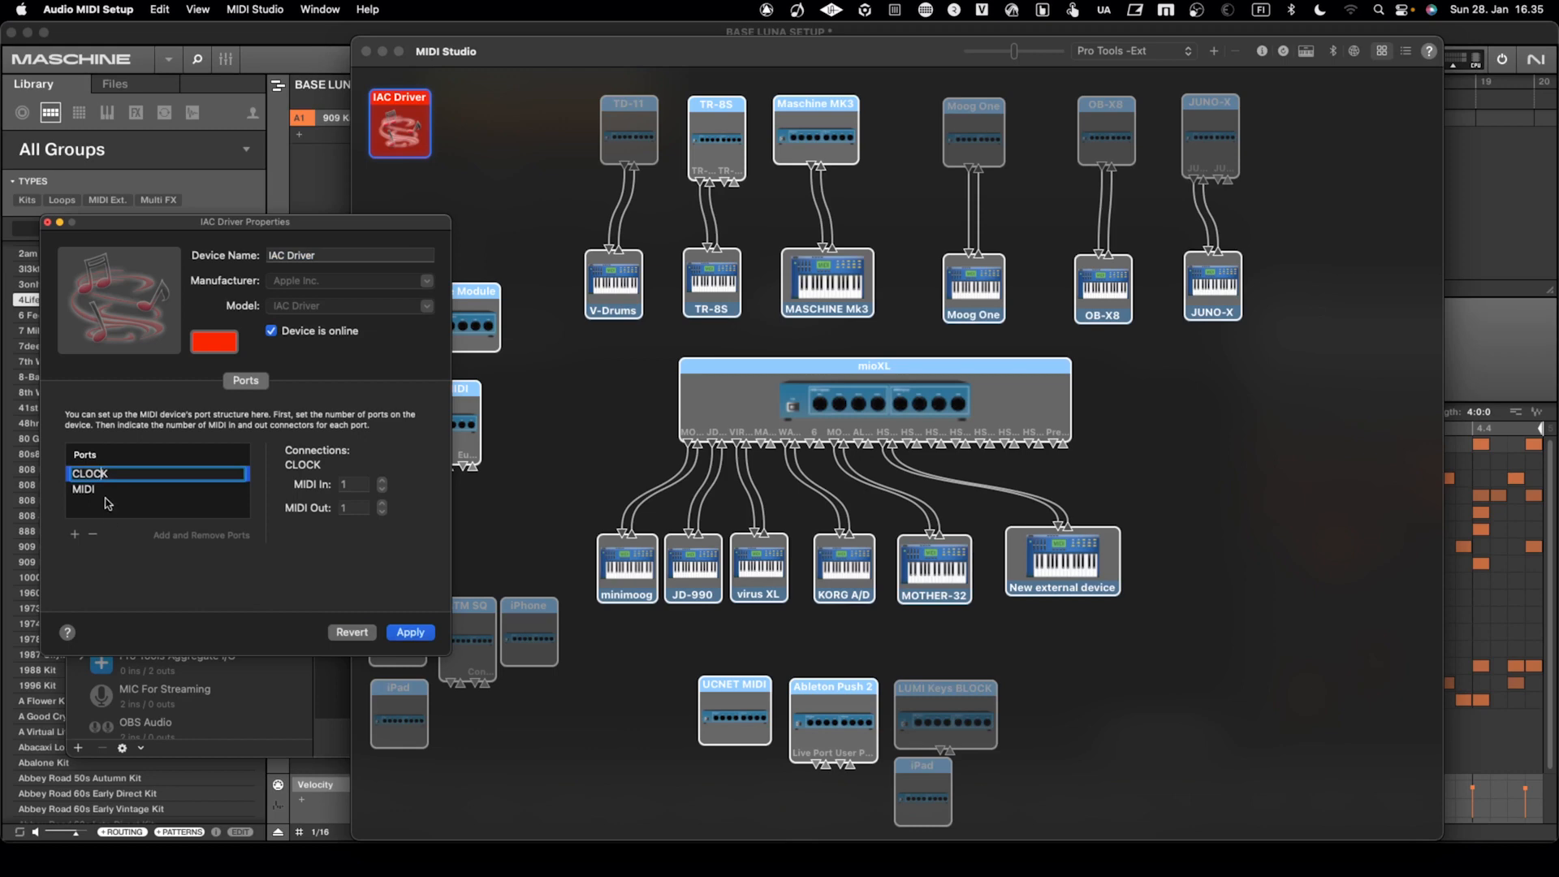
{"action": "left_click", "coordinate": [409, 633]}
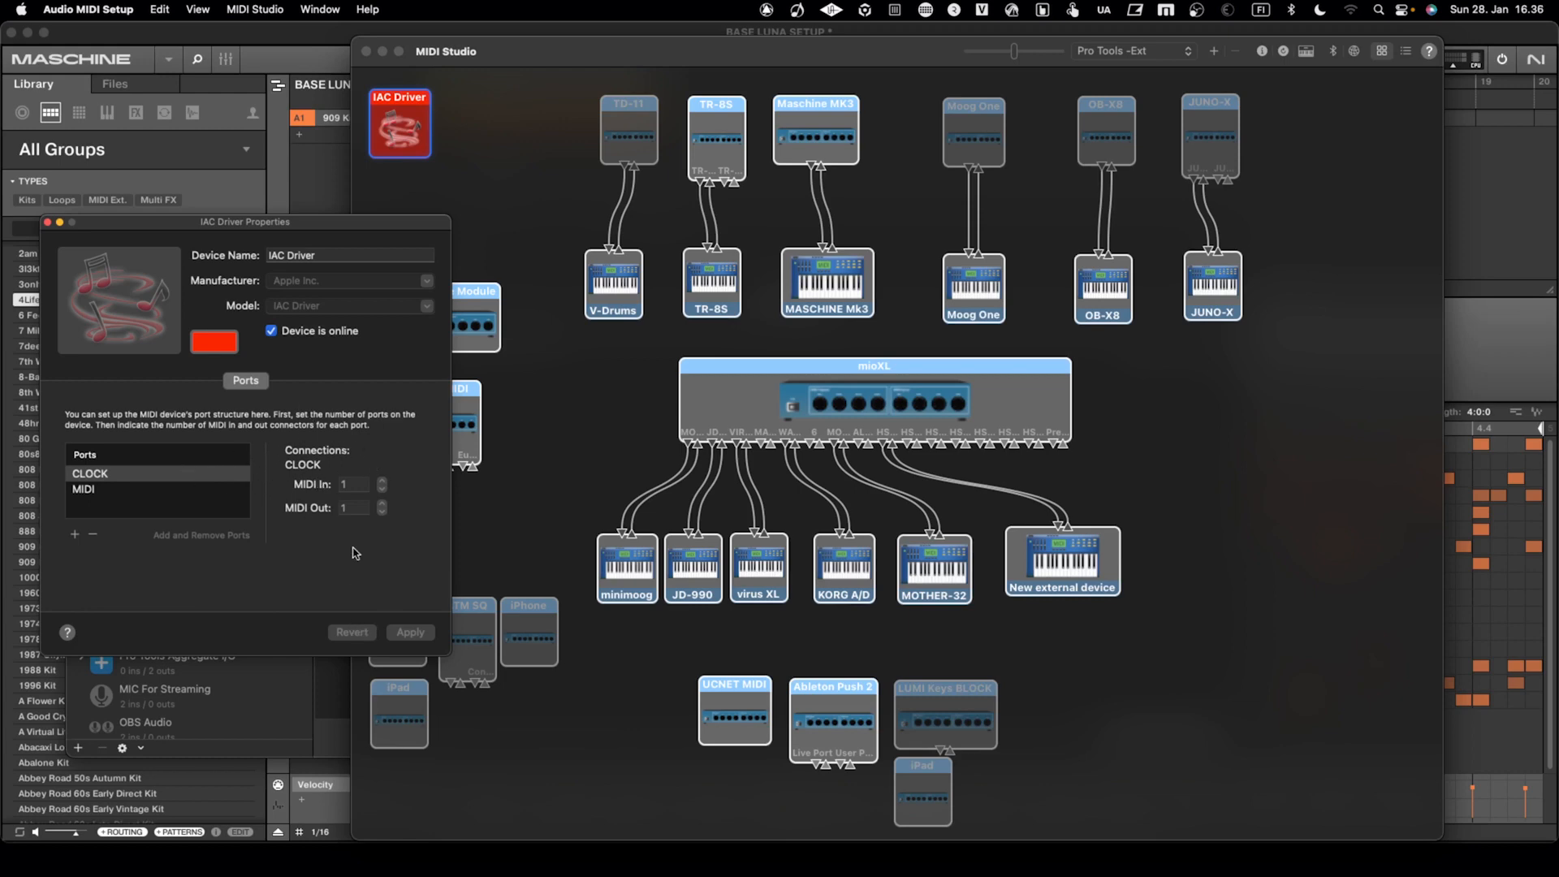
{"action": "left_click", "coordinate": [47, 222]}
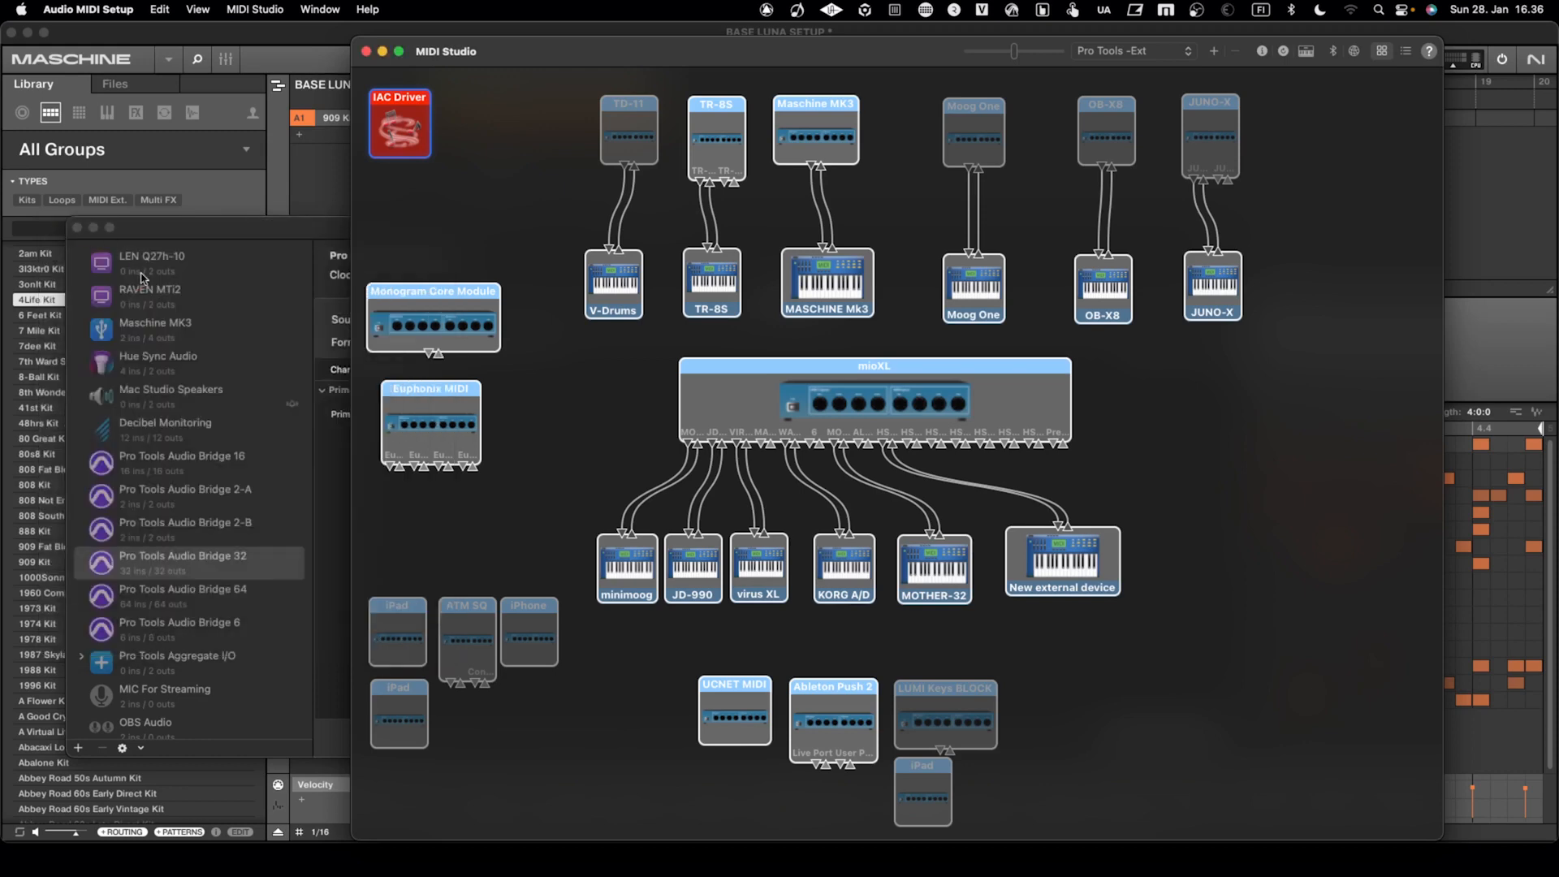
Inspect the Pro Tools Audio Bridge 32 entry among the audio devices, and close the Audio Devices window
{"action": "left_click", "coordinate": [213, 561]}
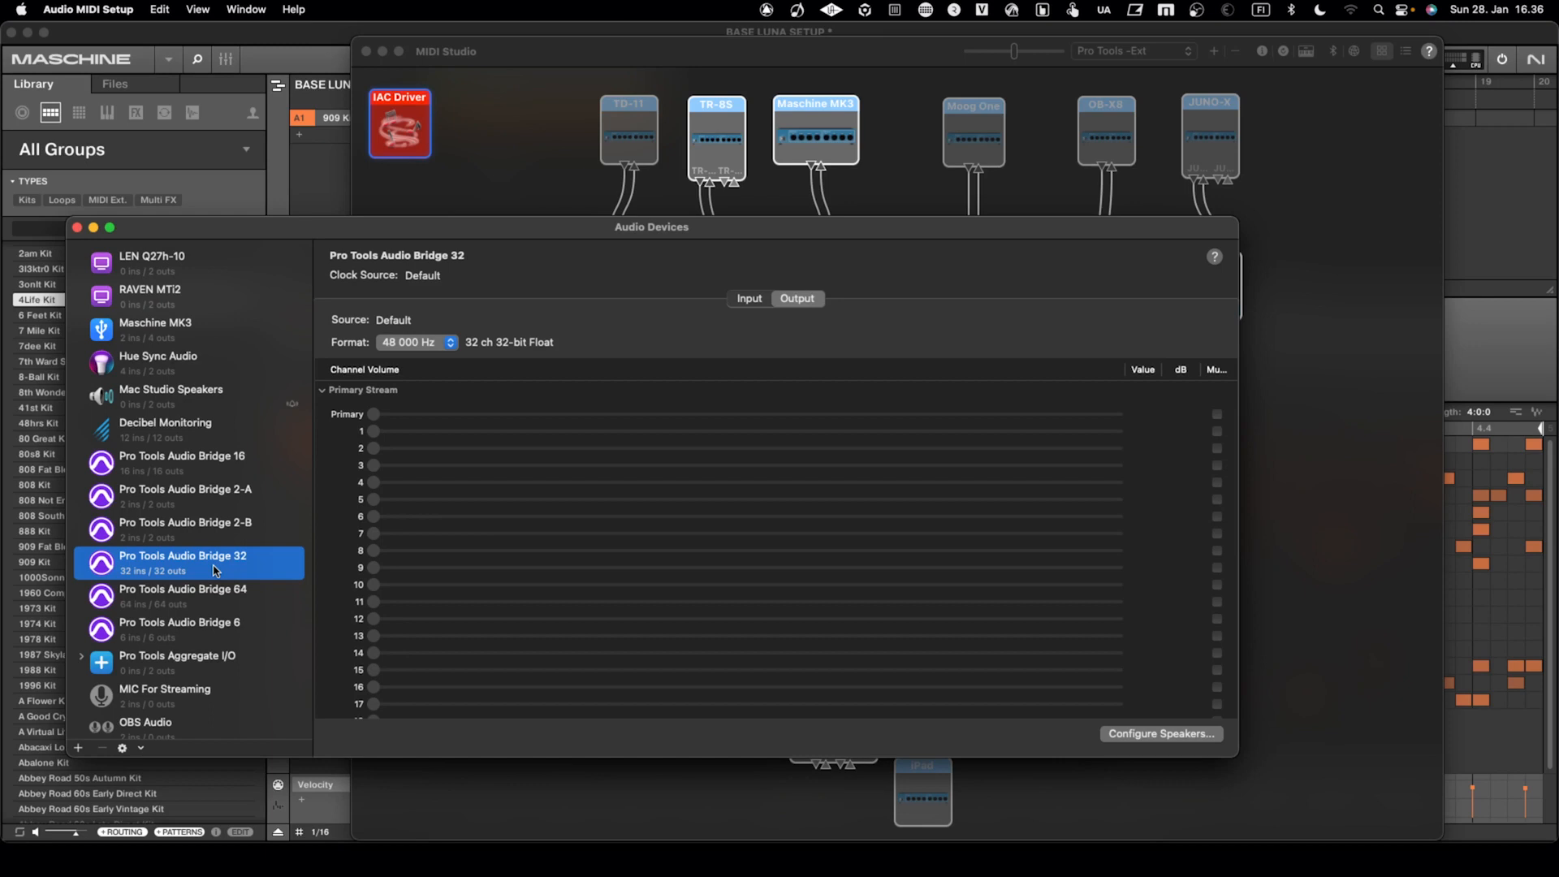
{"action": "left_click", "coordinate": [215, 528]}
{"action": "left_click", "coordinate": [205, 568]}
{"action": "left_click", "coordinate": [77, 227]}
{"action": "left_click", "coordinate": [418, 182]}
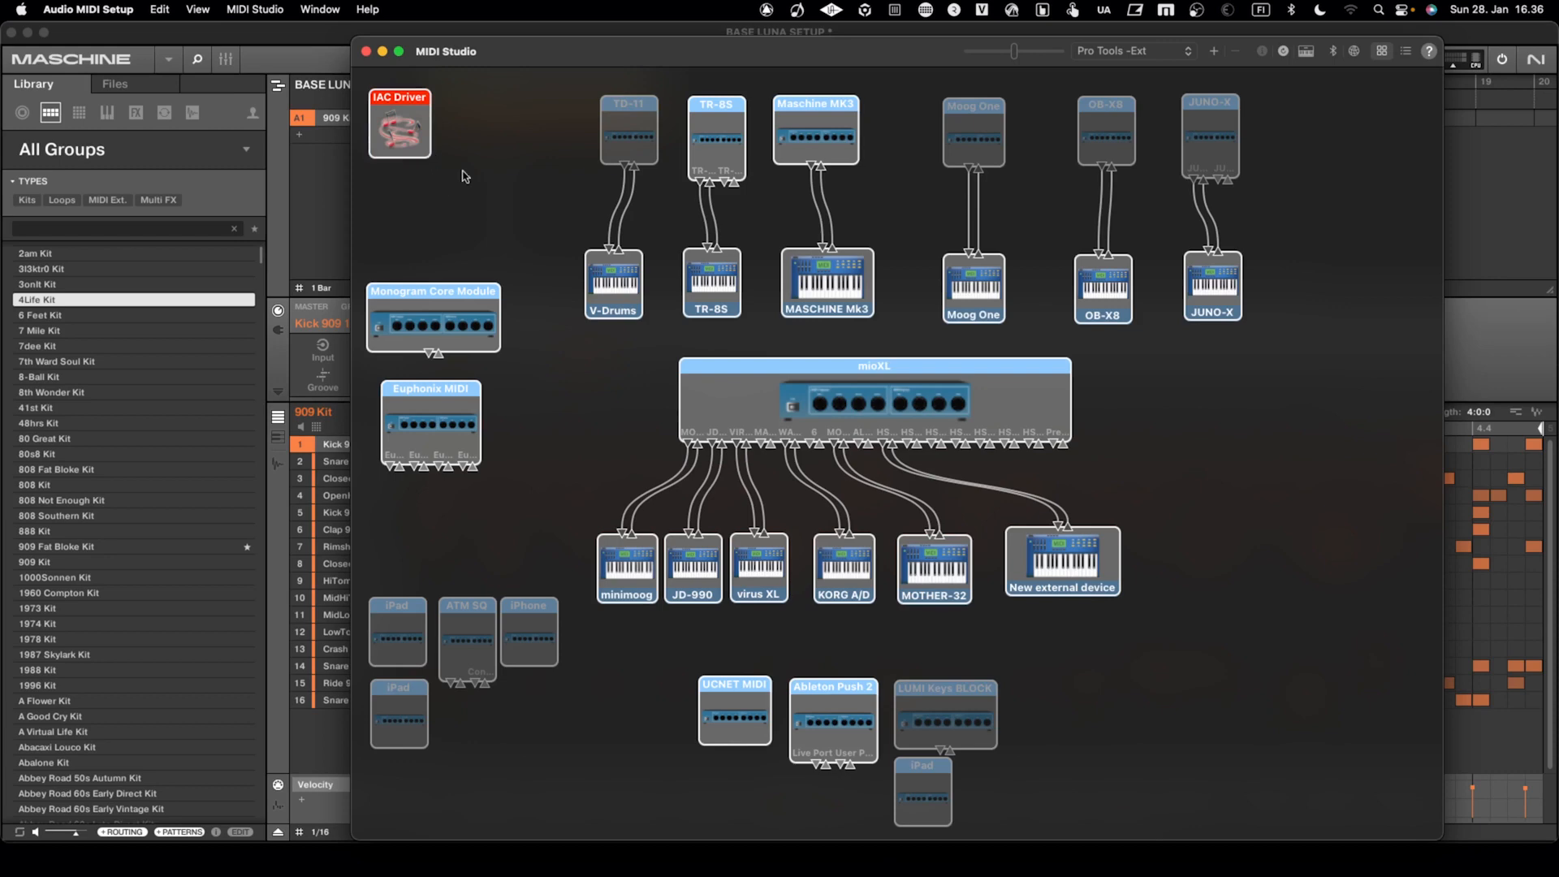
Show the Audio Devices window again, return to MIDI Studio and quit Audio MIDI Setup
{"action": "left_click", "coordinate": [321, 9]}
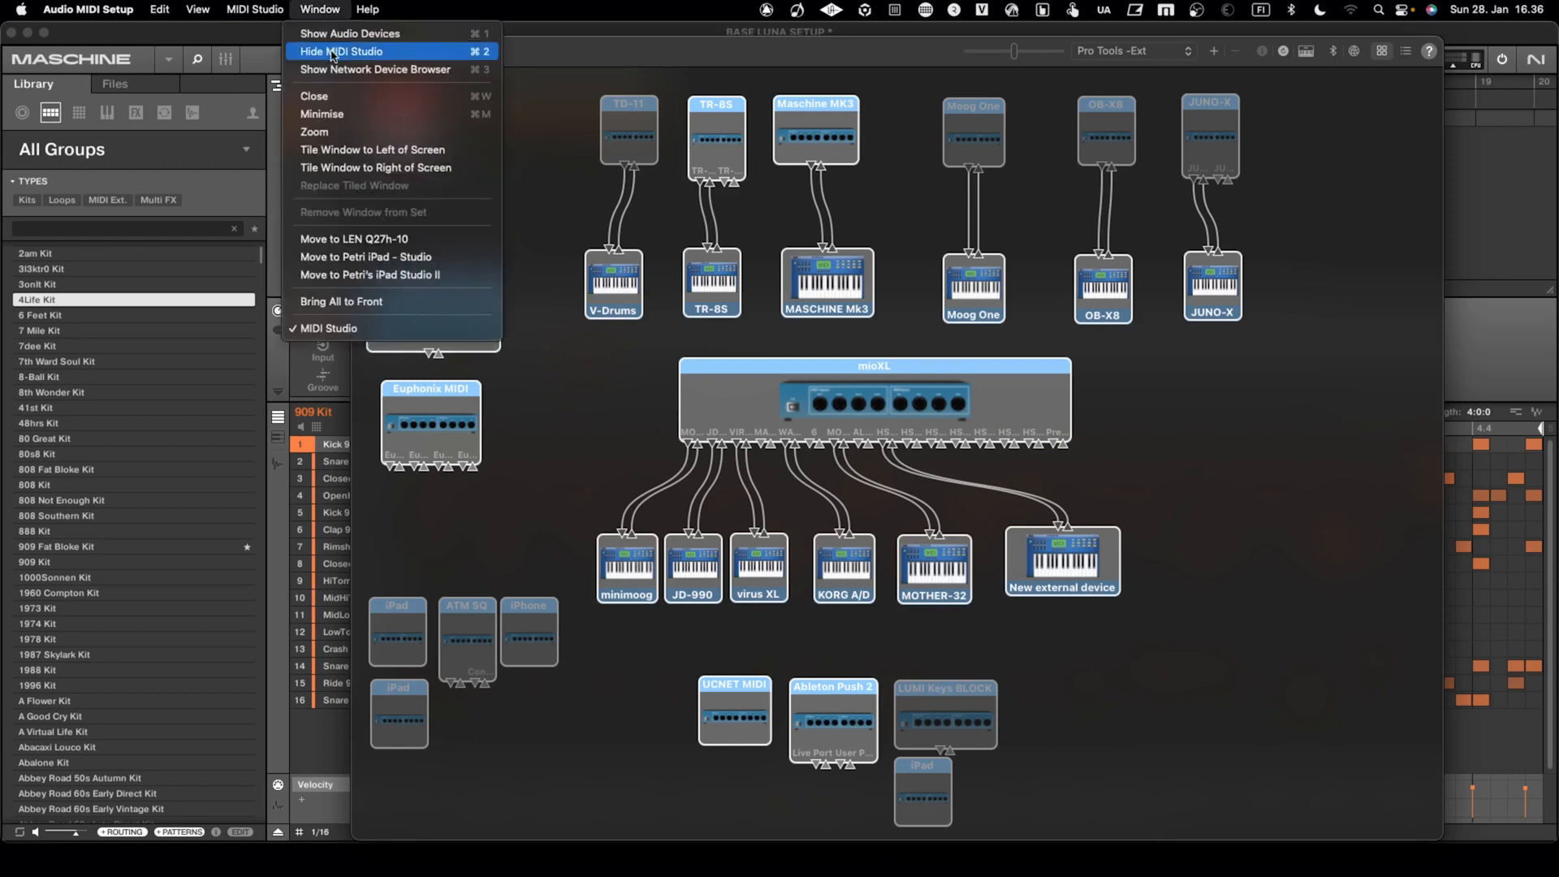
{"action": "left_click", "coordinate": [337, 33]}
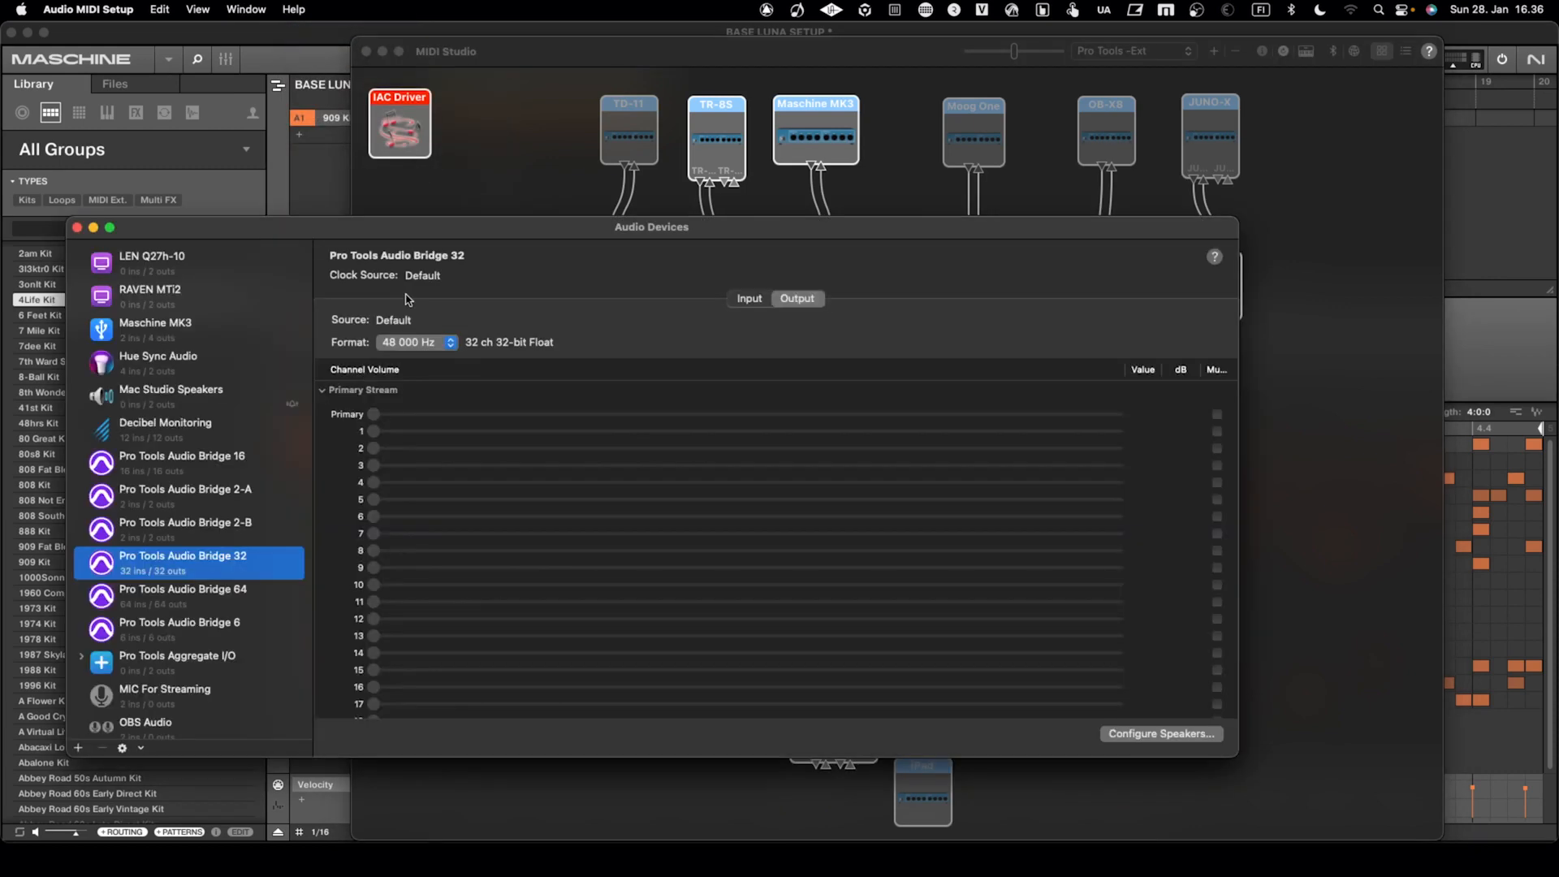
{"action": "left_click", "coordinate": [550, 150]}
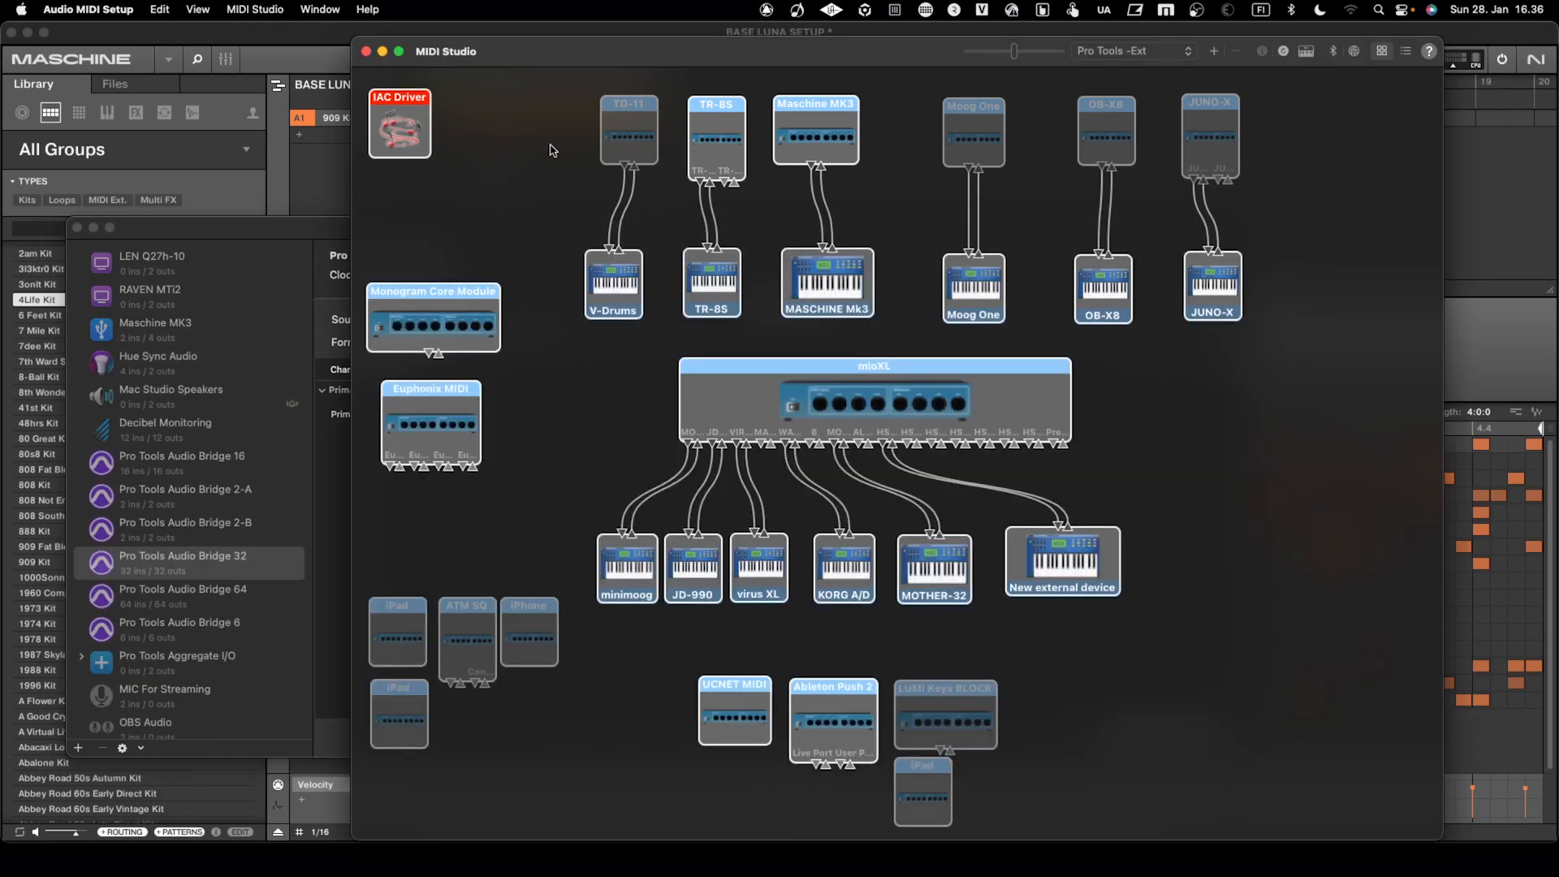
{"action": "key", "text": "super+q"}
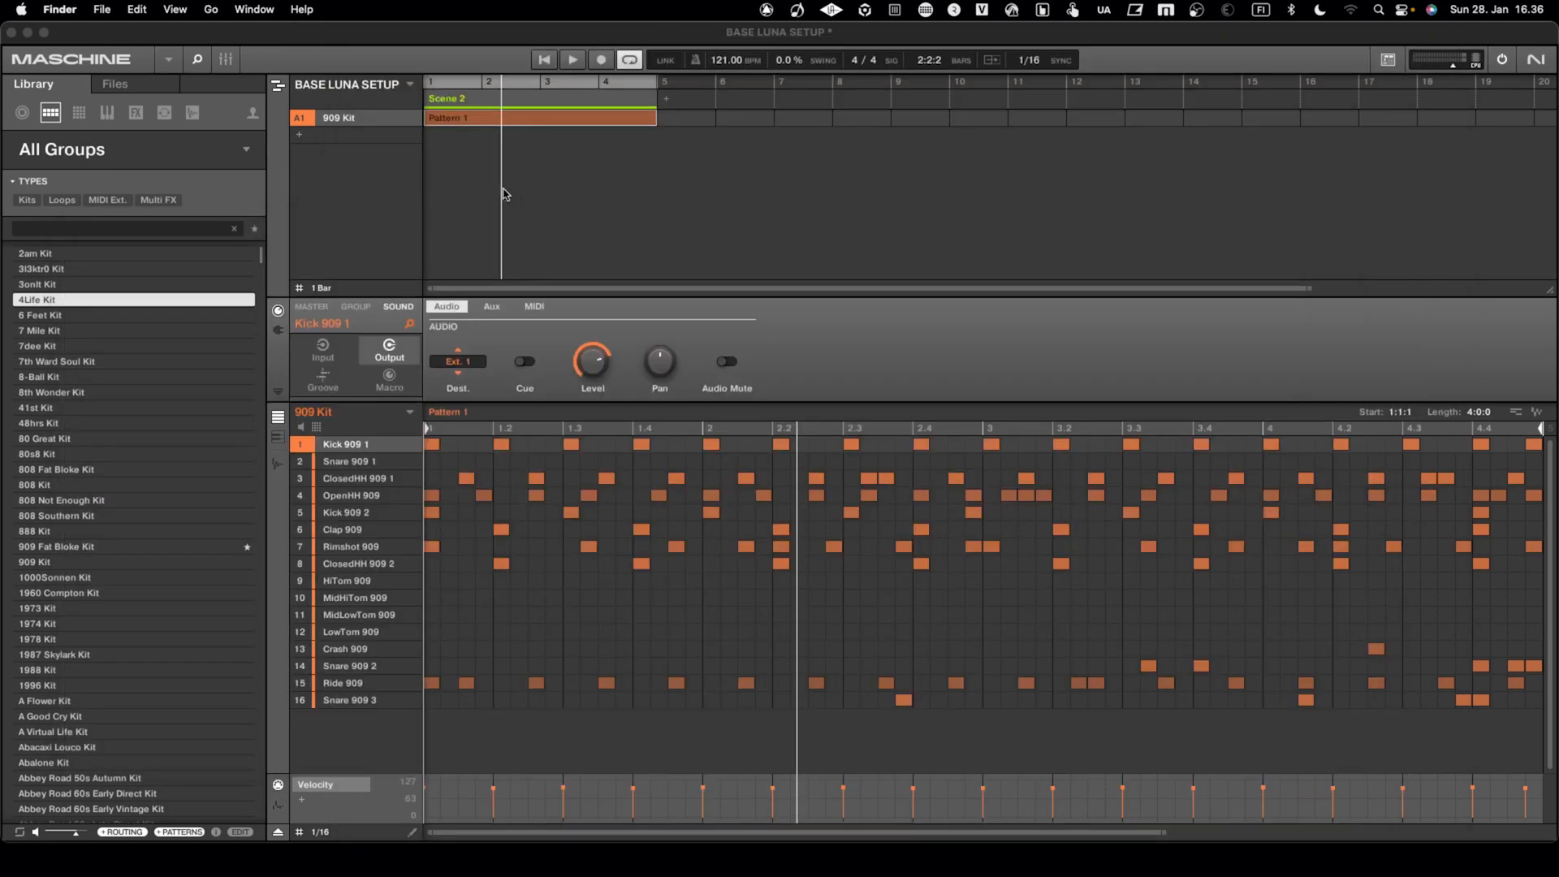
Set the audio interface device to Pro Tools Audio Bridge 32 in the Maschine 2 preferences
{"action": "left_click", "coordinate": [503, 195]}
{"action": "left_click", "coordinate": [74, 12]}
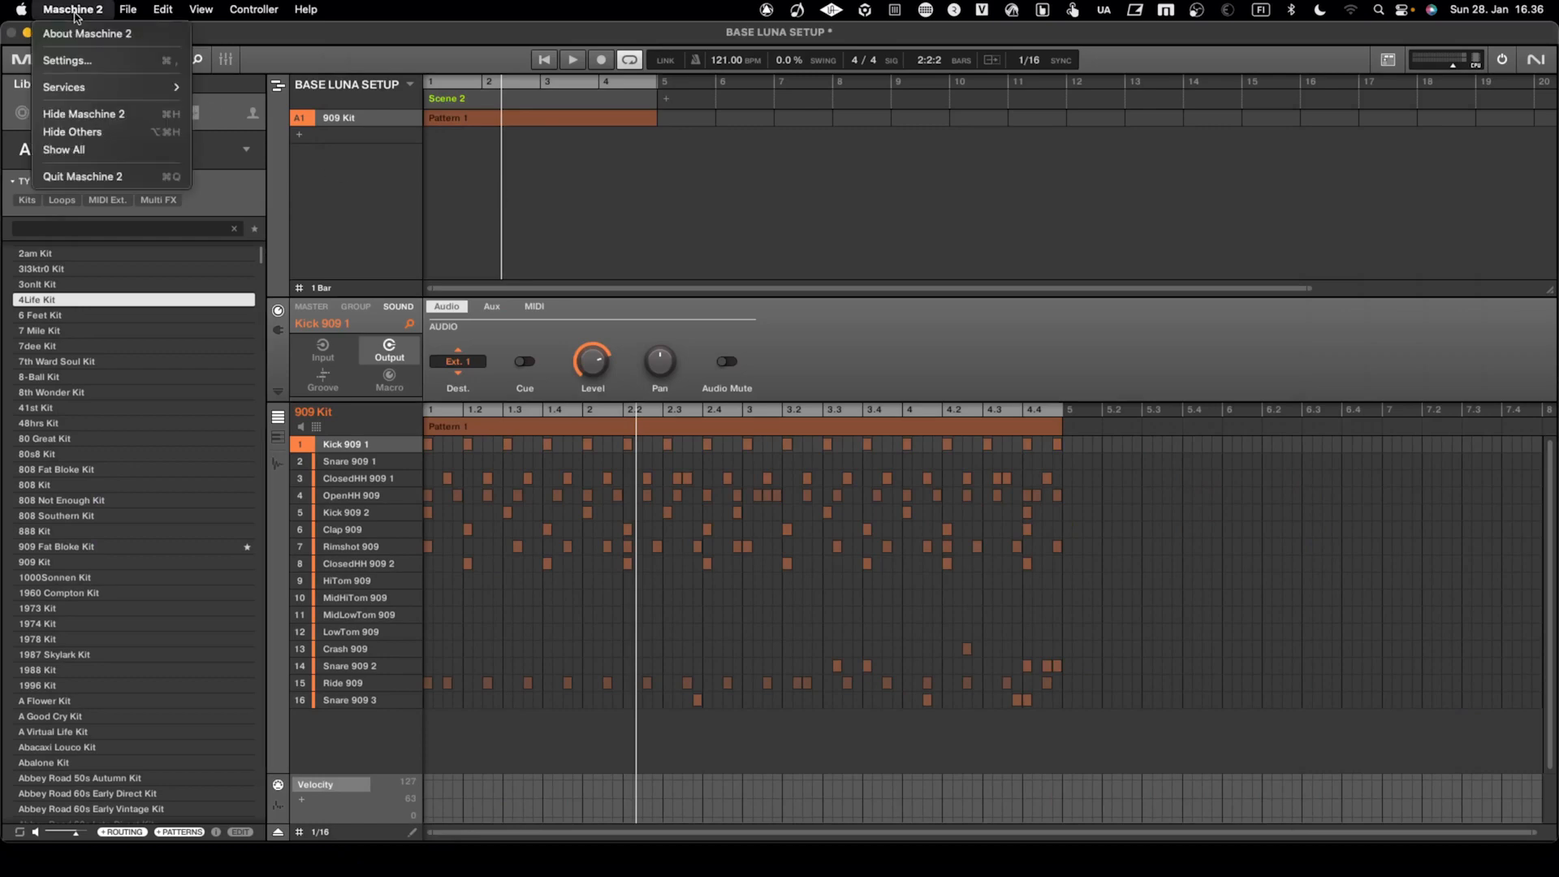
{"action": "left_click", "coordinate": [73, 60]}
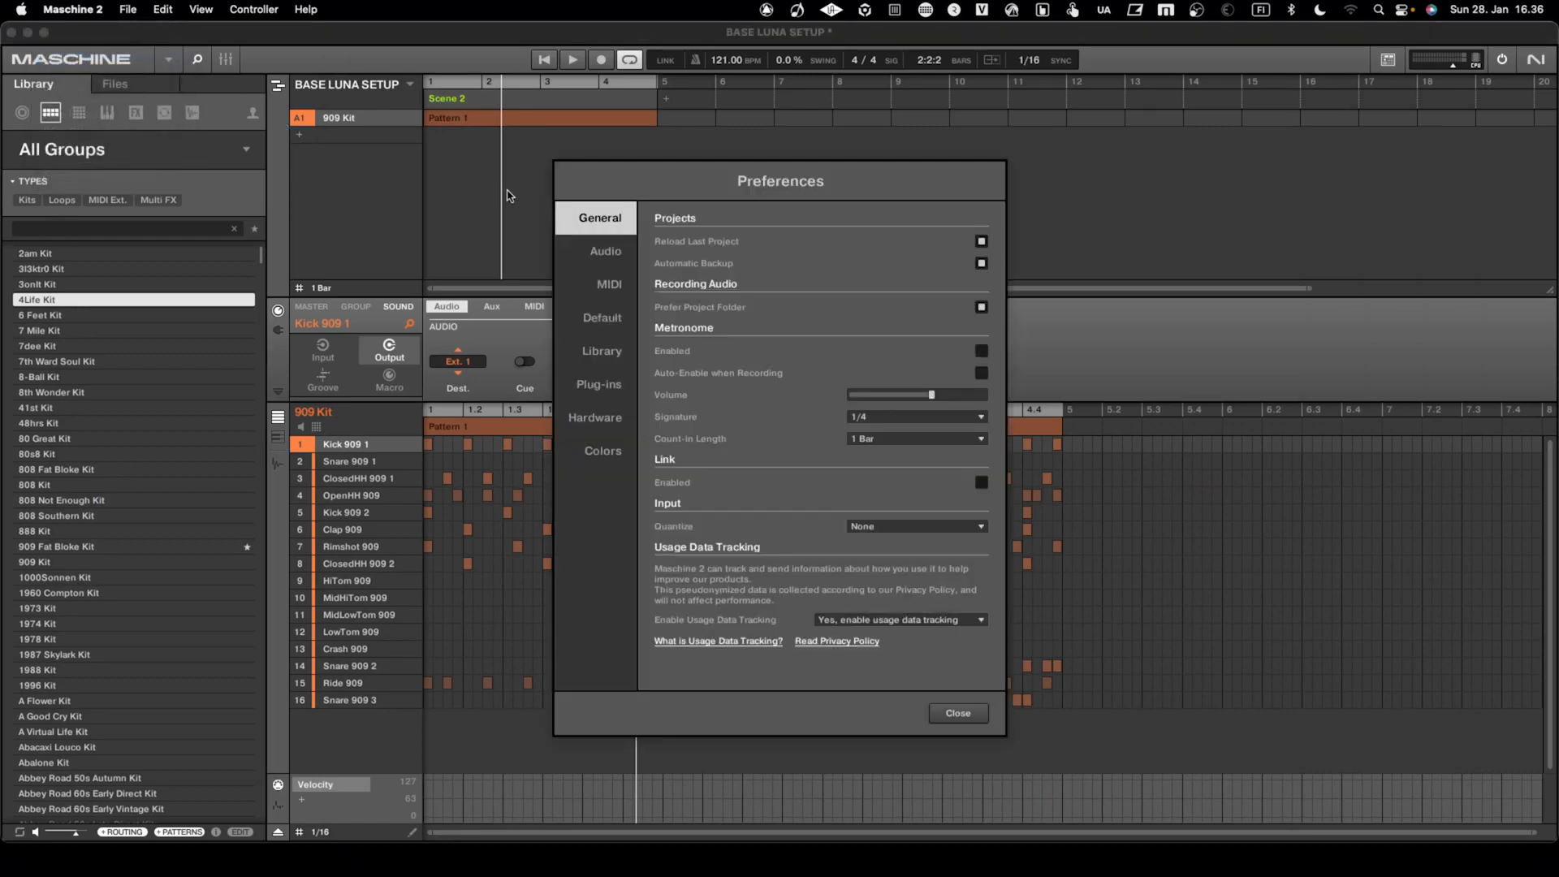
{"action": "left_click", "coordinate": [606, 251]}
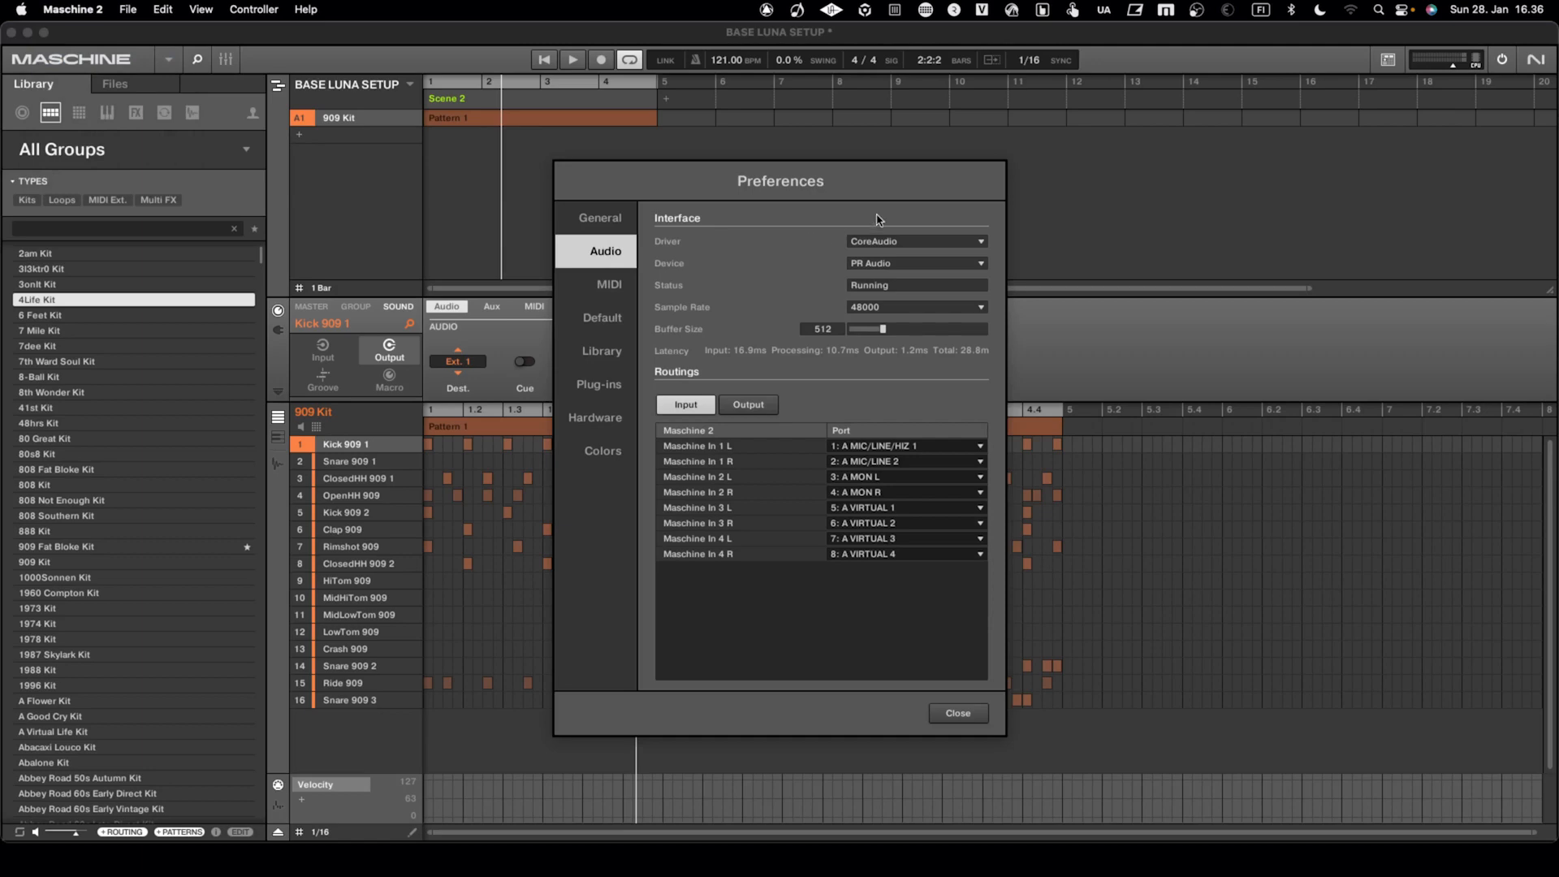
{"action": "left_click", "coordinate": [878, 264]}
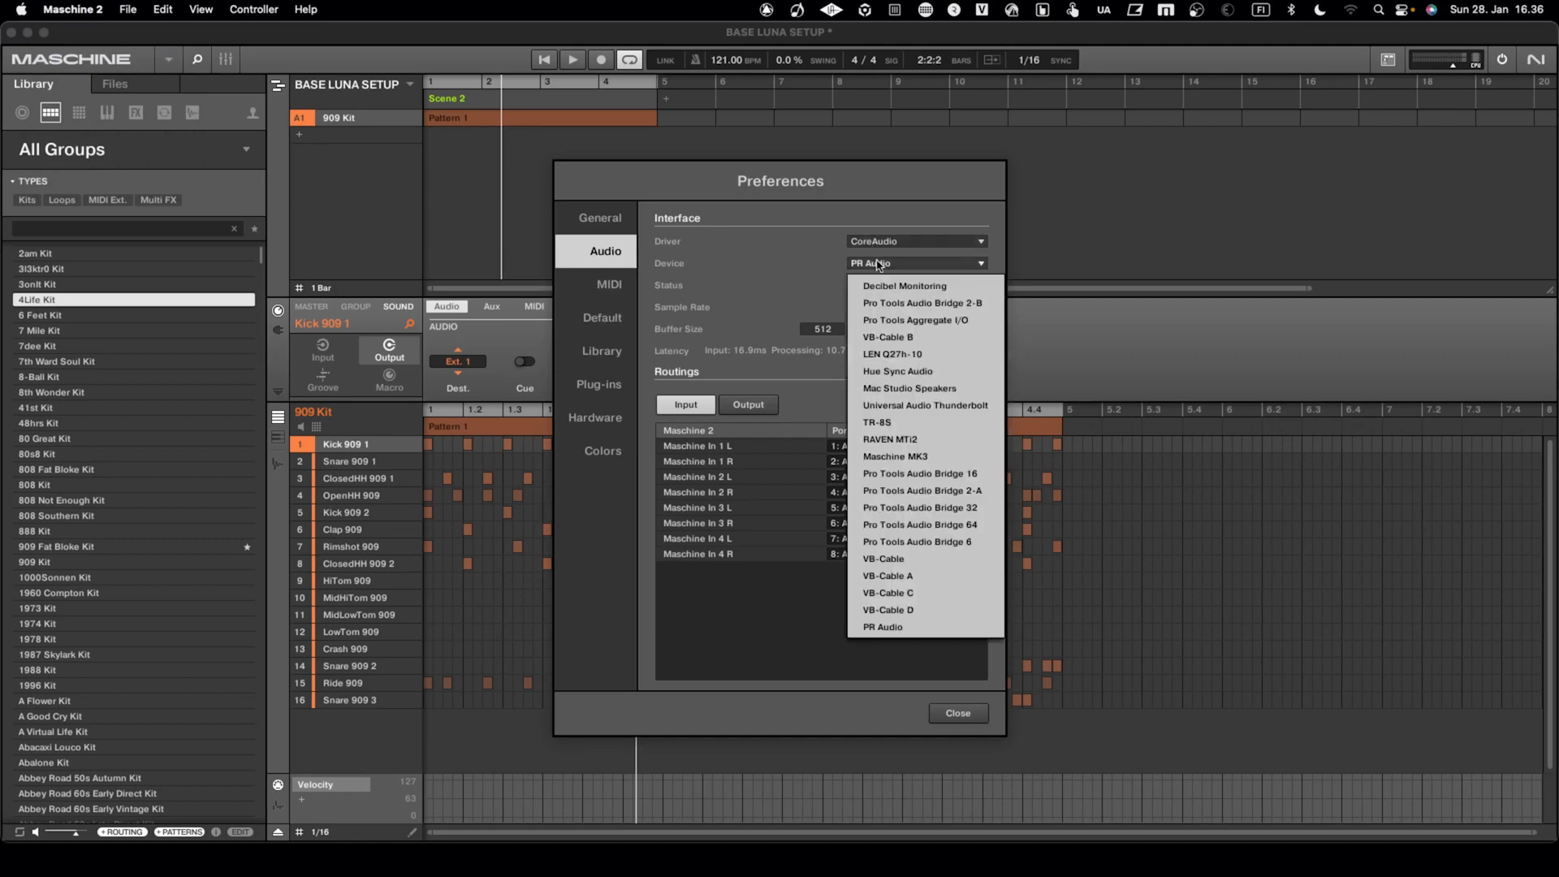
{"action": "left_click", "coordinate": [943, 508]}
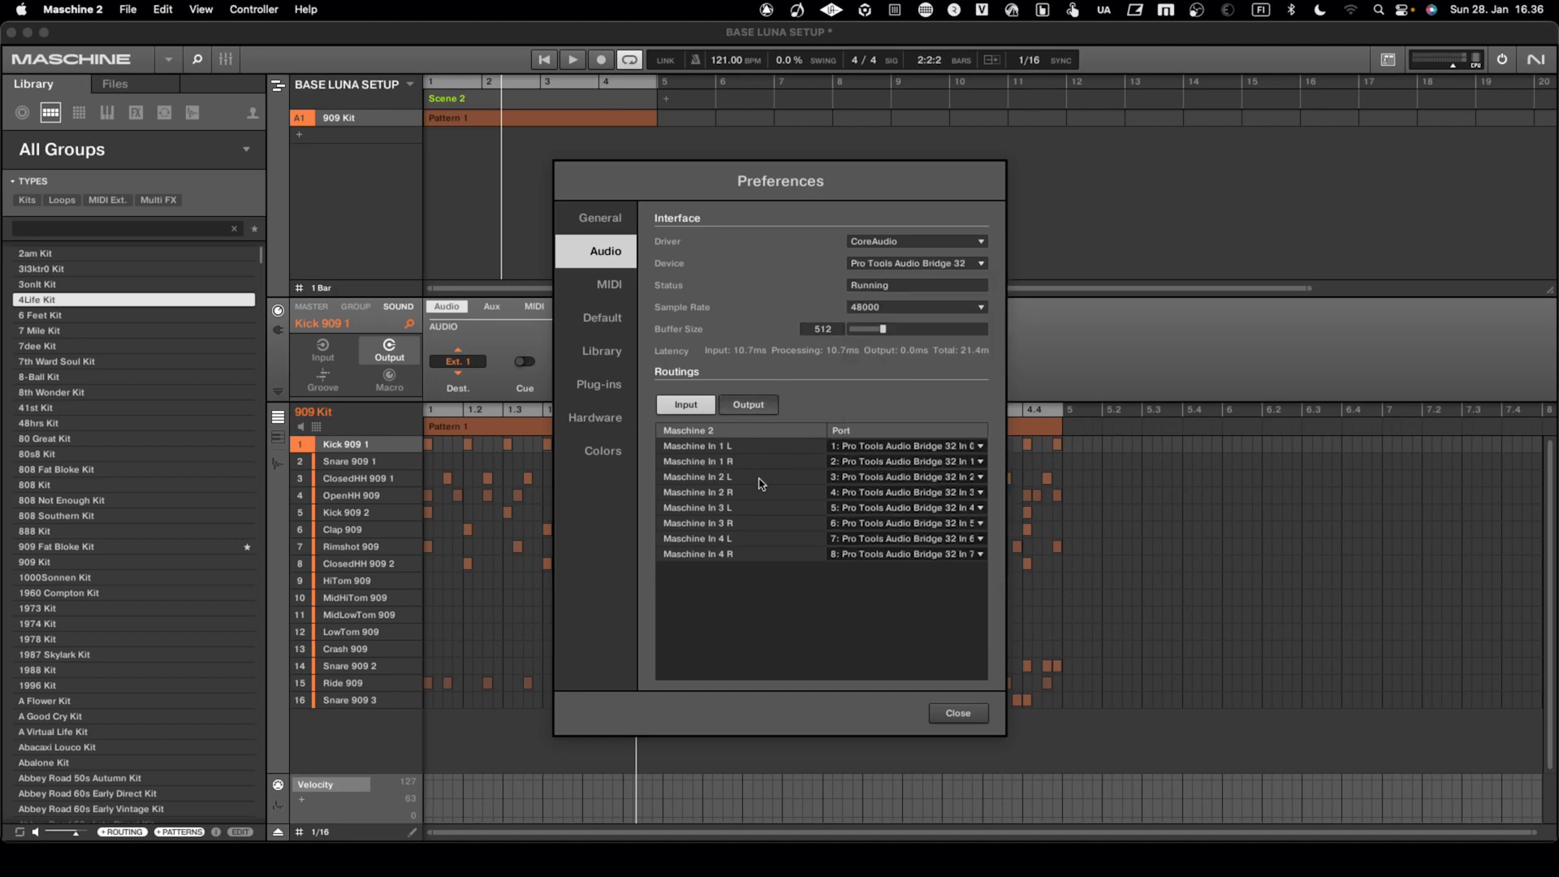
Review the output routings from Maschine Out 1 through 16 to the Pro Tools Audio Bridge 32 ports
{"action": "left_click", "coordinate": [756, 409]}
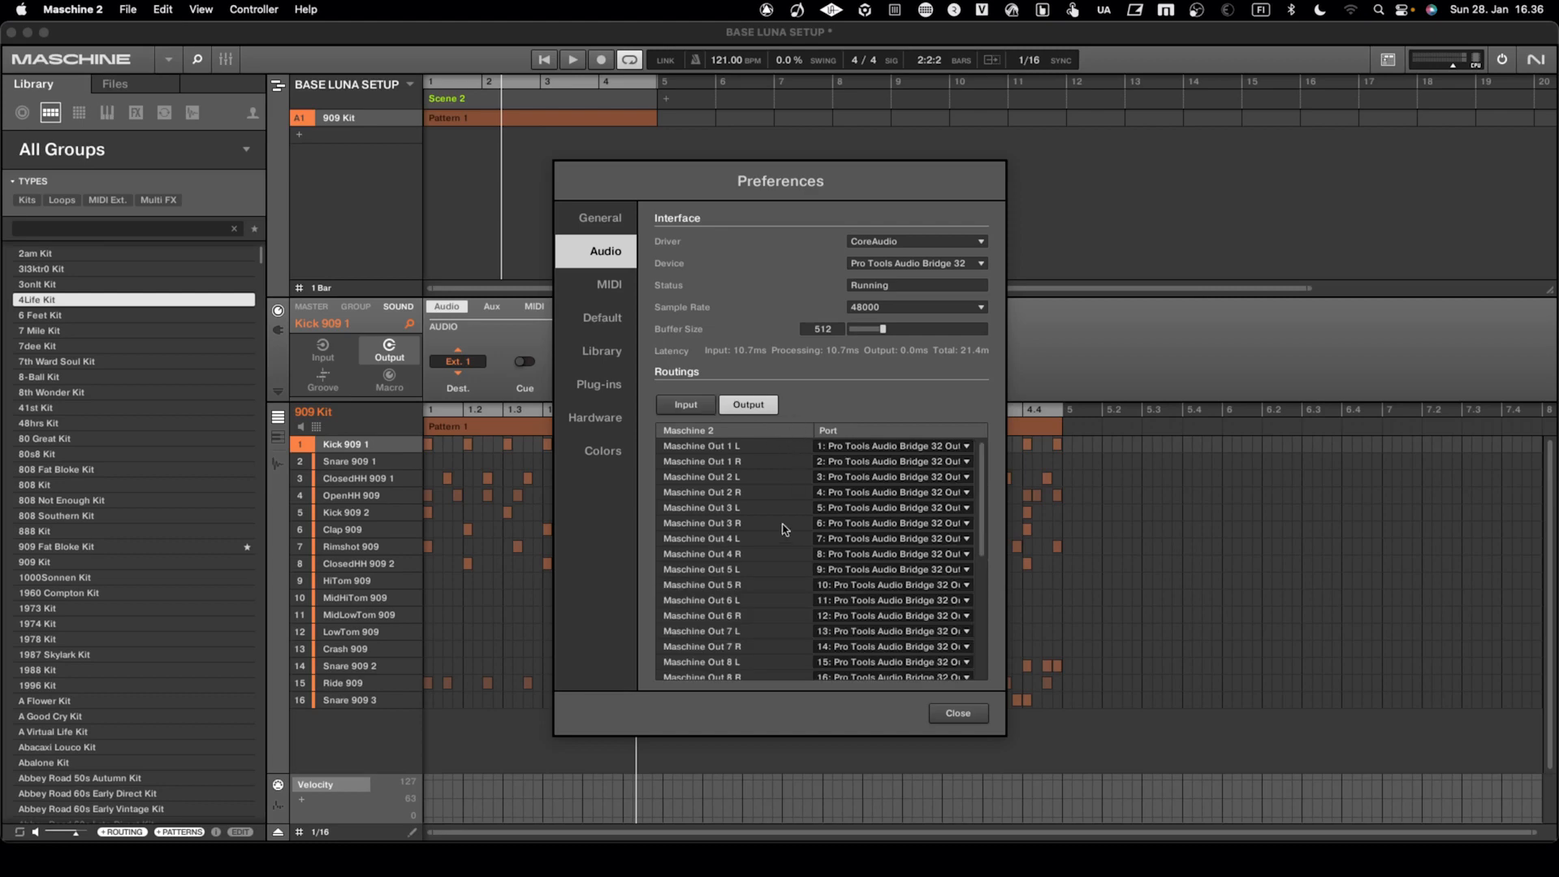
{"action": "scroll", "coordinate": [816, 541], "scroll_direction": "down", "scroll_amount": 1}
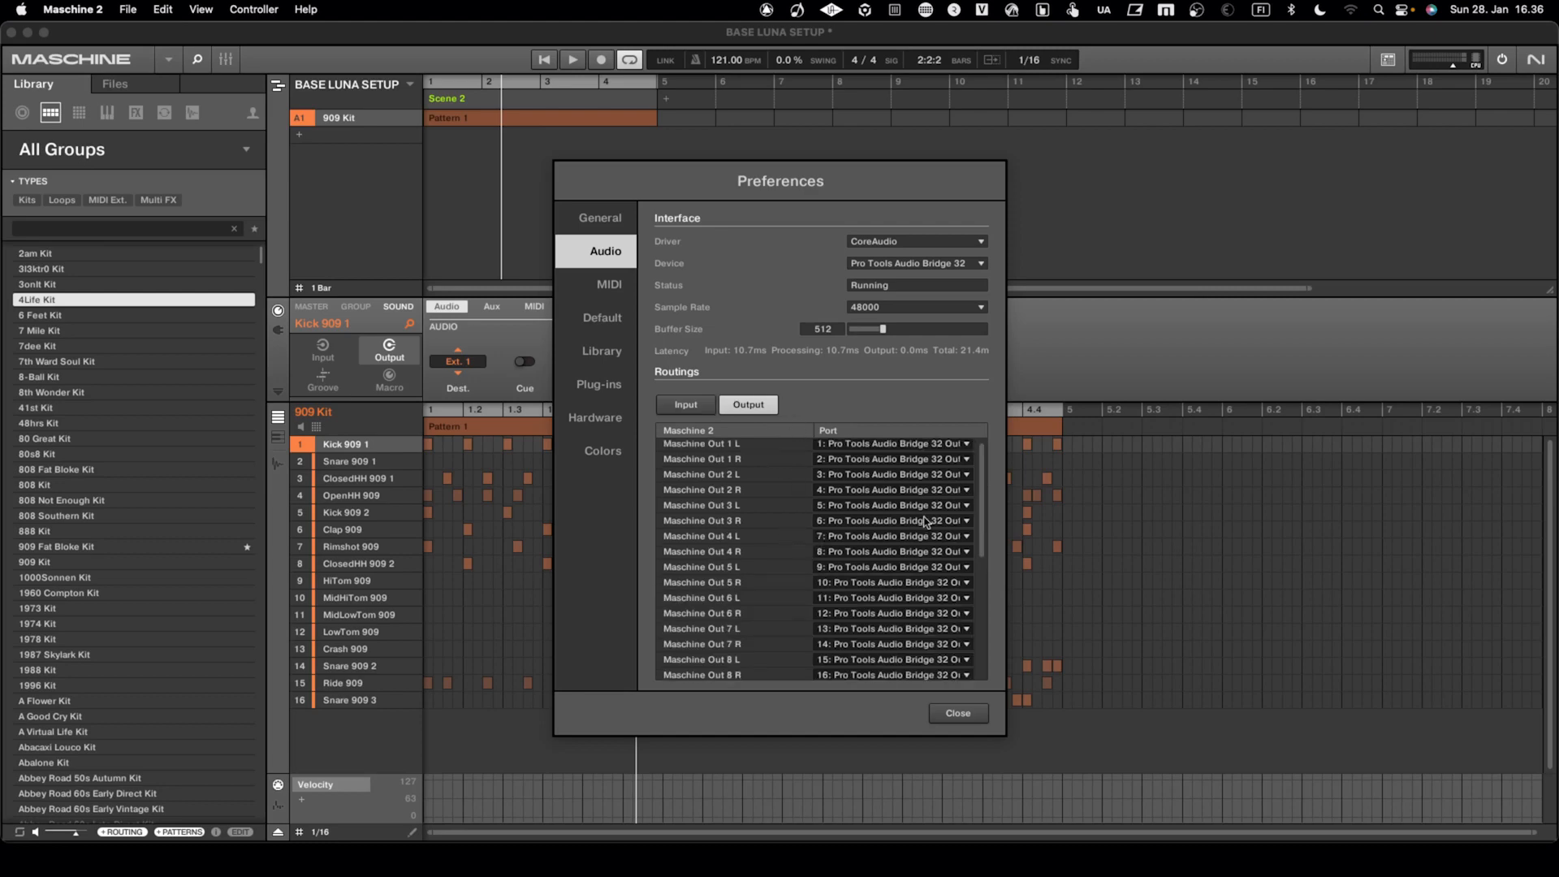
{"action": "scroll", "coordinate": [986, 512], "scroll_direction": "down", "scroll_amount": 4}
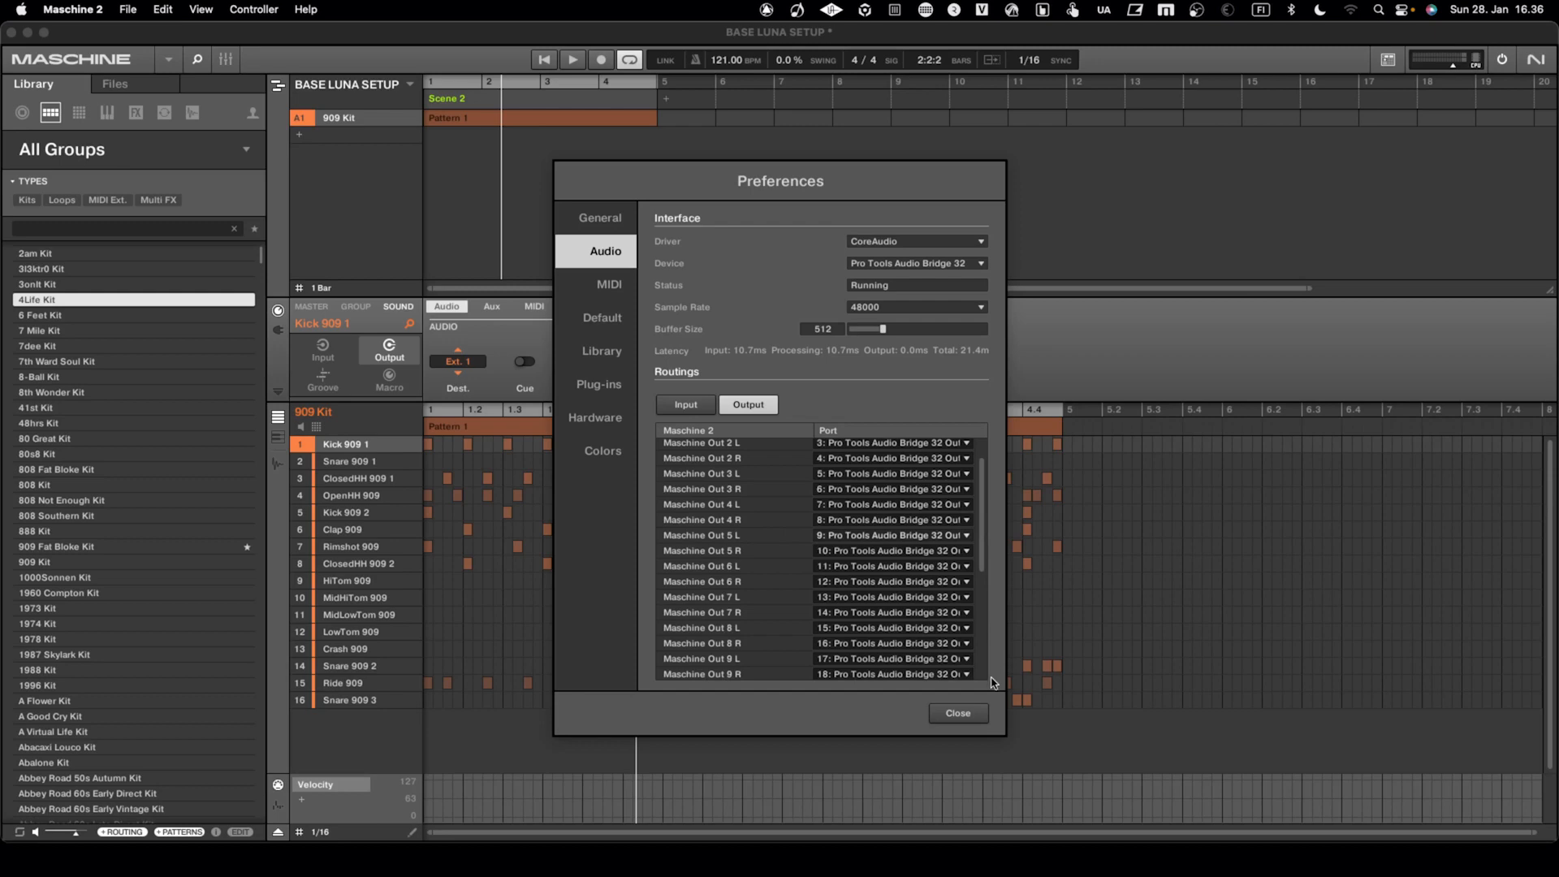
{"action": "scroll", "coordinate": [981, 647], "scroll_direction": "down", "scroll_amount": 10}
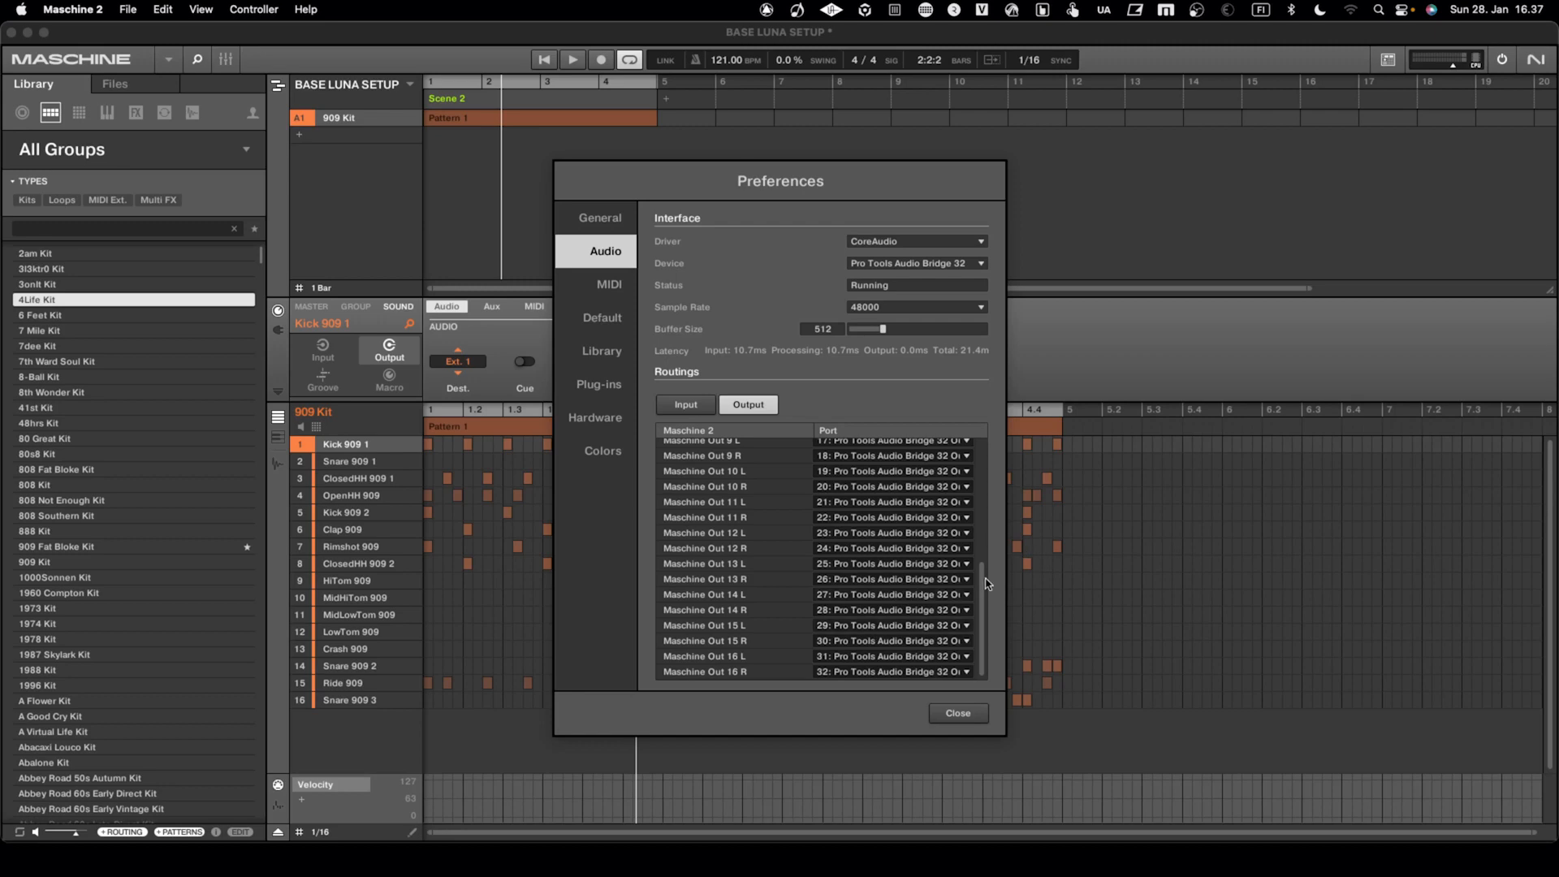
Enable IAC Driver (CLOCK) as a MIDI input, set the sync mode to Receive Clock, and close the preferences
{"action": "left_click", "coordinate": [607, 292]}
{"action": "scroll", "coordinate": [715, 455], "scroll_direction": "down", "scroll_amount": 2}
{"action": "scroll", "coordinate": [715, 458], "scroll_direction": "down", "scroll_amount": 5}
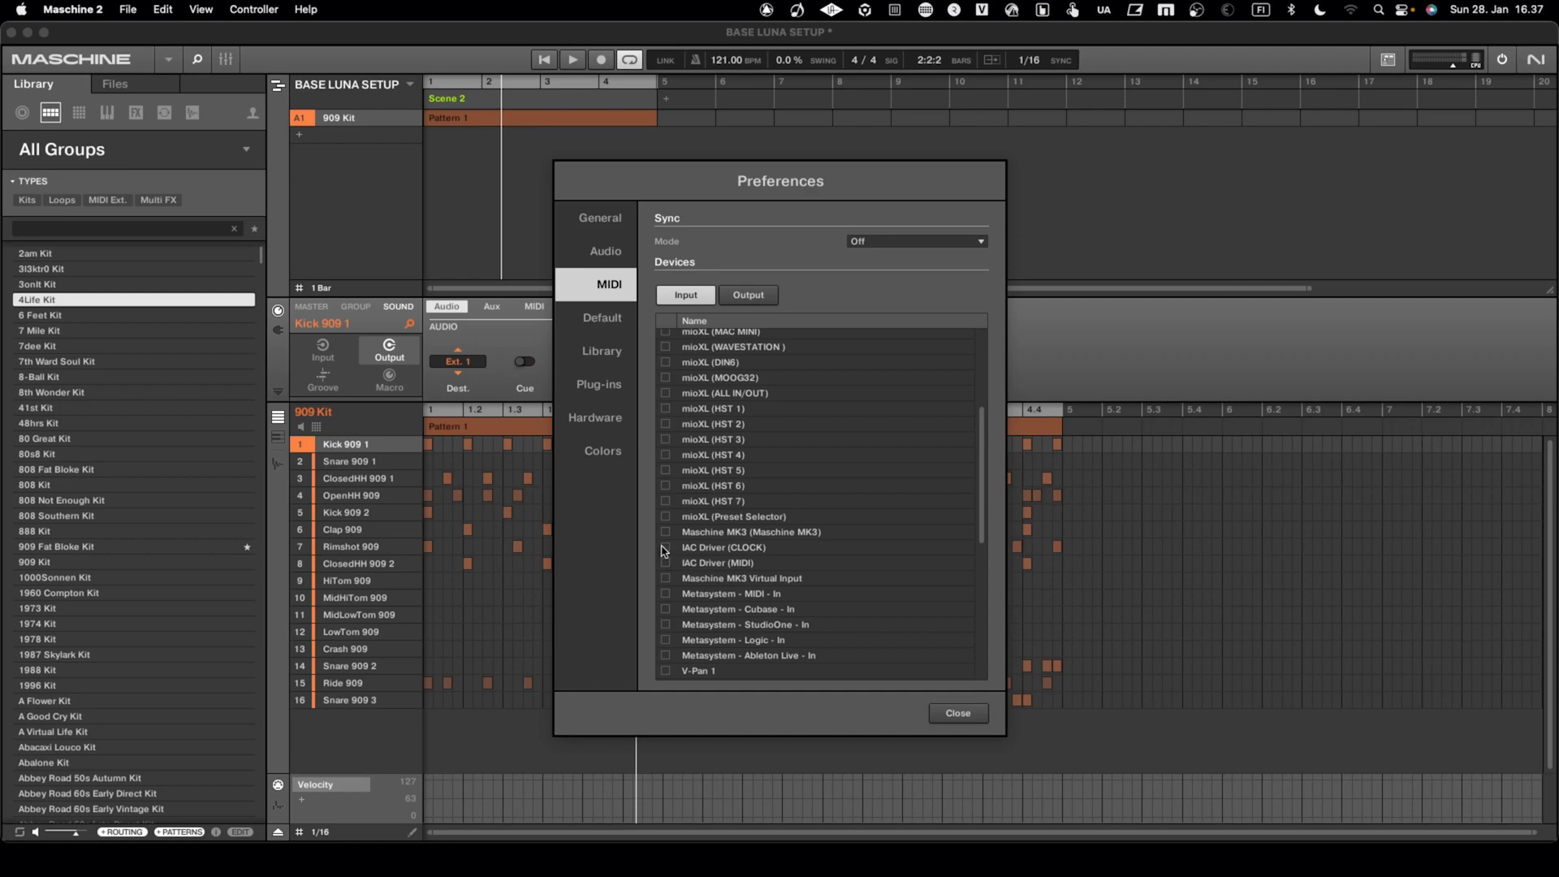
{"action": "left_click", "coordinate": [667, 548]}
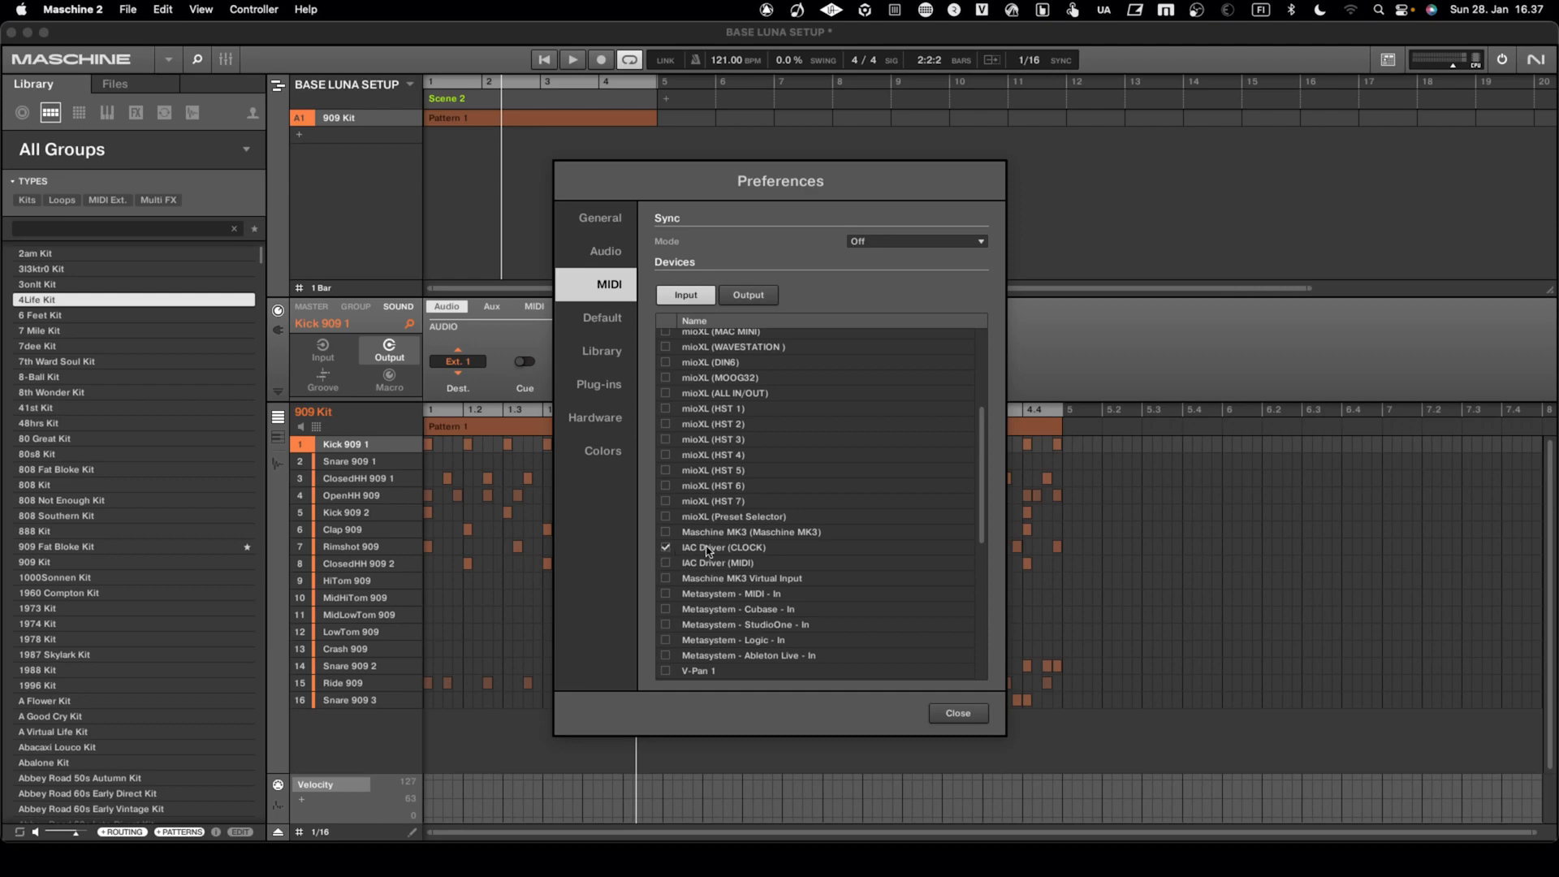
{"action": "left_click", "coordinate": [874, 239]}
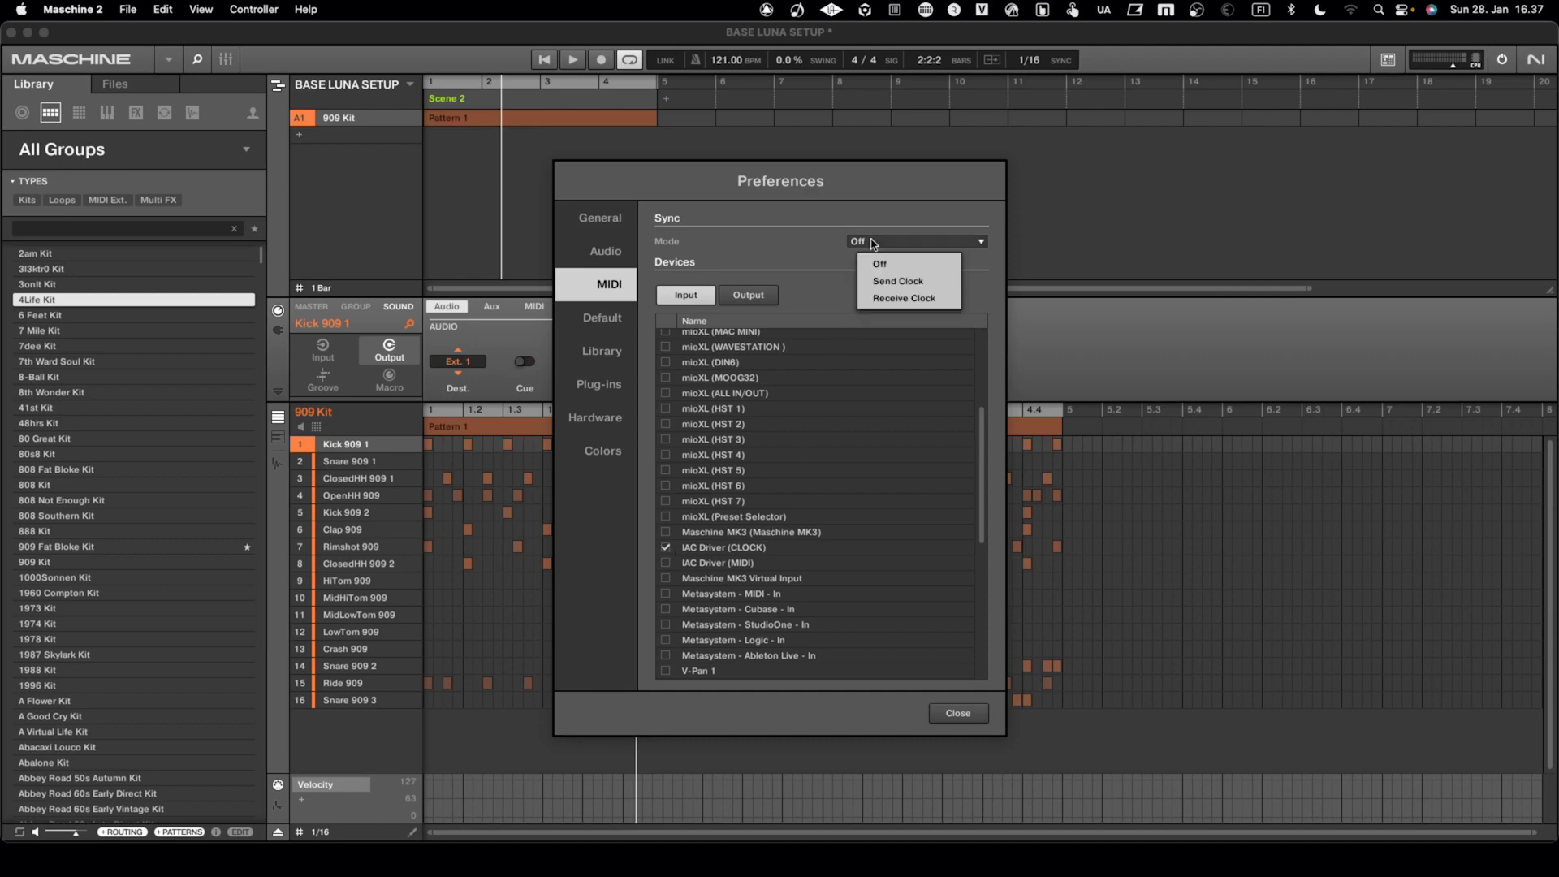
{"action": "left_click", "coordinate": [898, 299]}
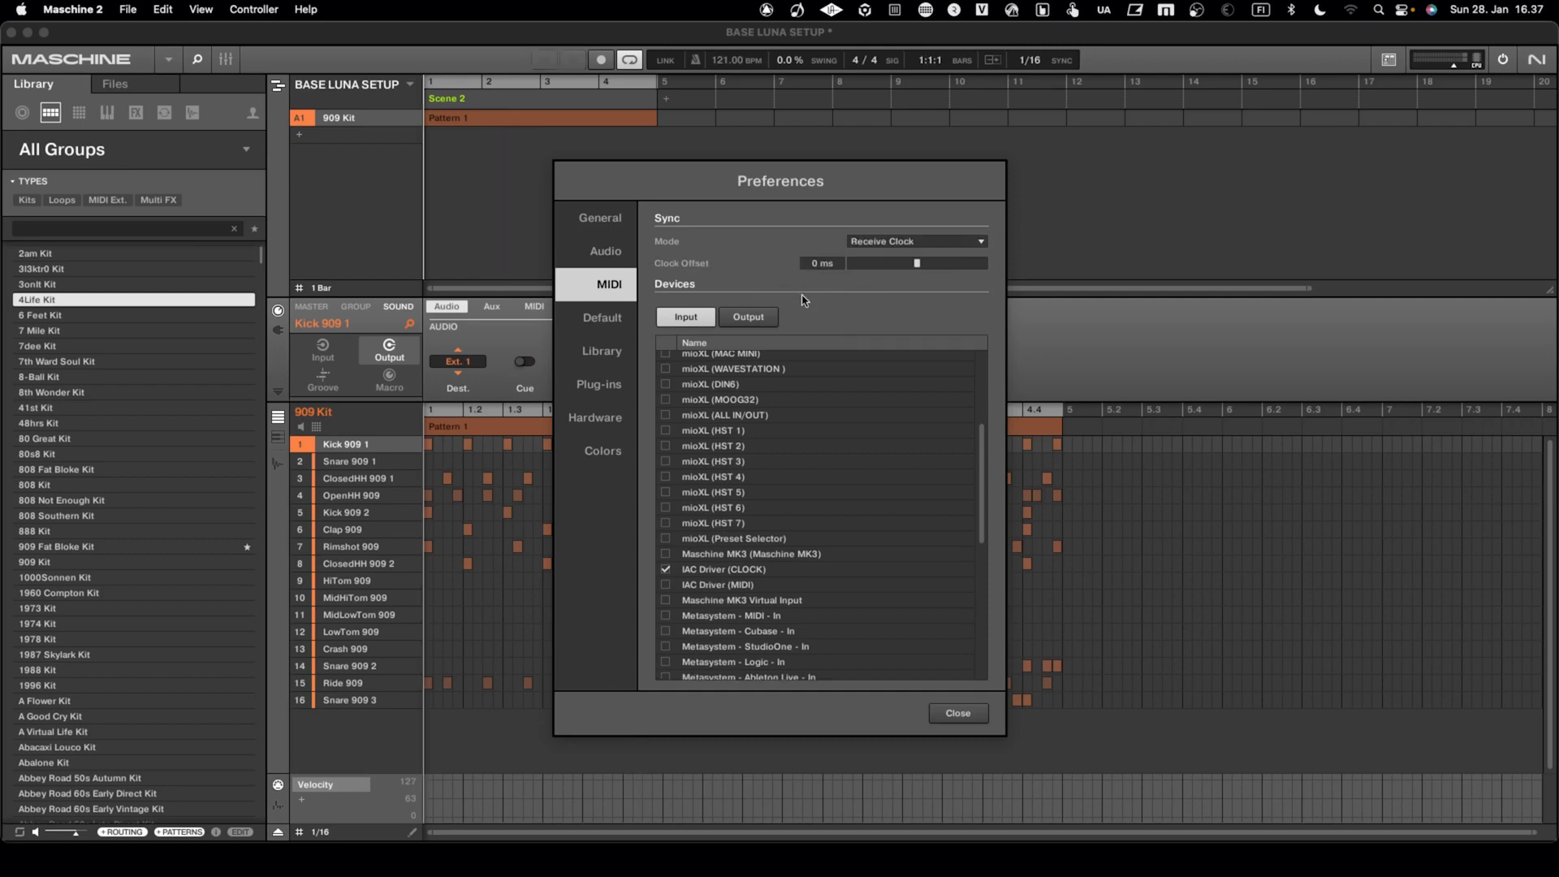
{"action": "left_click", "coordinate": [959, 715]}
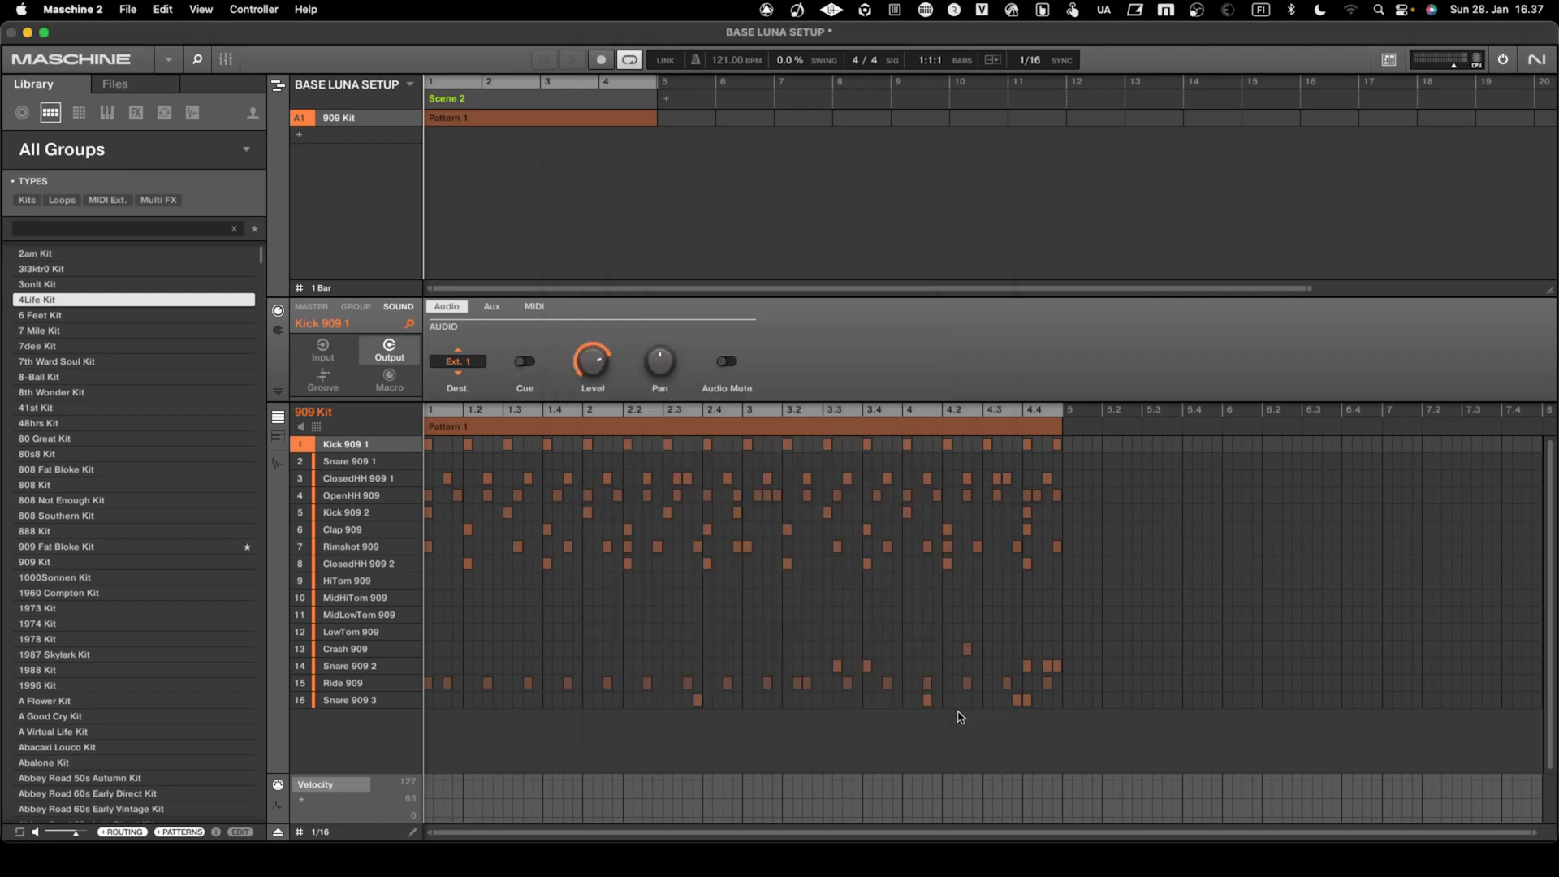
Switch from the arrangement to the scene and pattern overview, choose Pattern 2, and select the Kick 909 1 sound
{"action": "left_click", "coordinate": [279, 85]}
{"action": "left_click", "coordinate": [321, 127]}
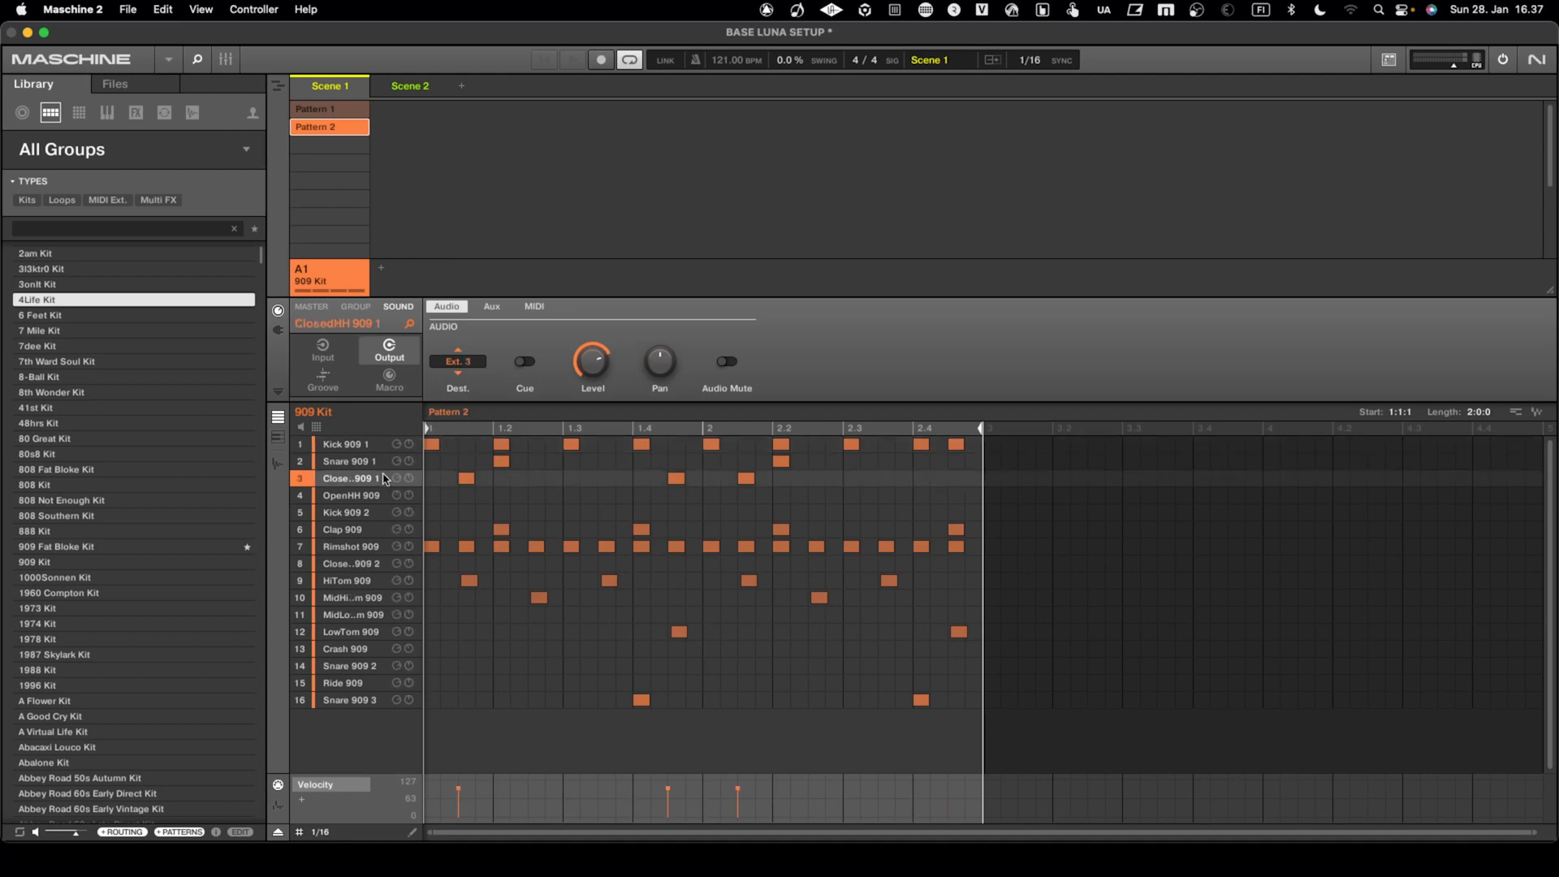
{"action": "left_click", "coordinate": [368, 461]}
{"action": "left_click", "coordinate": [368, 444]}
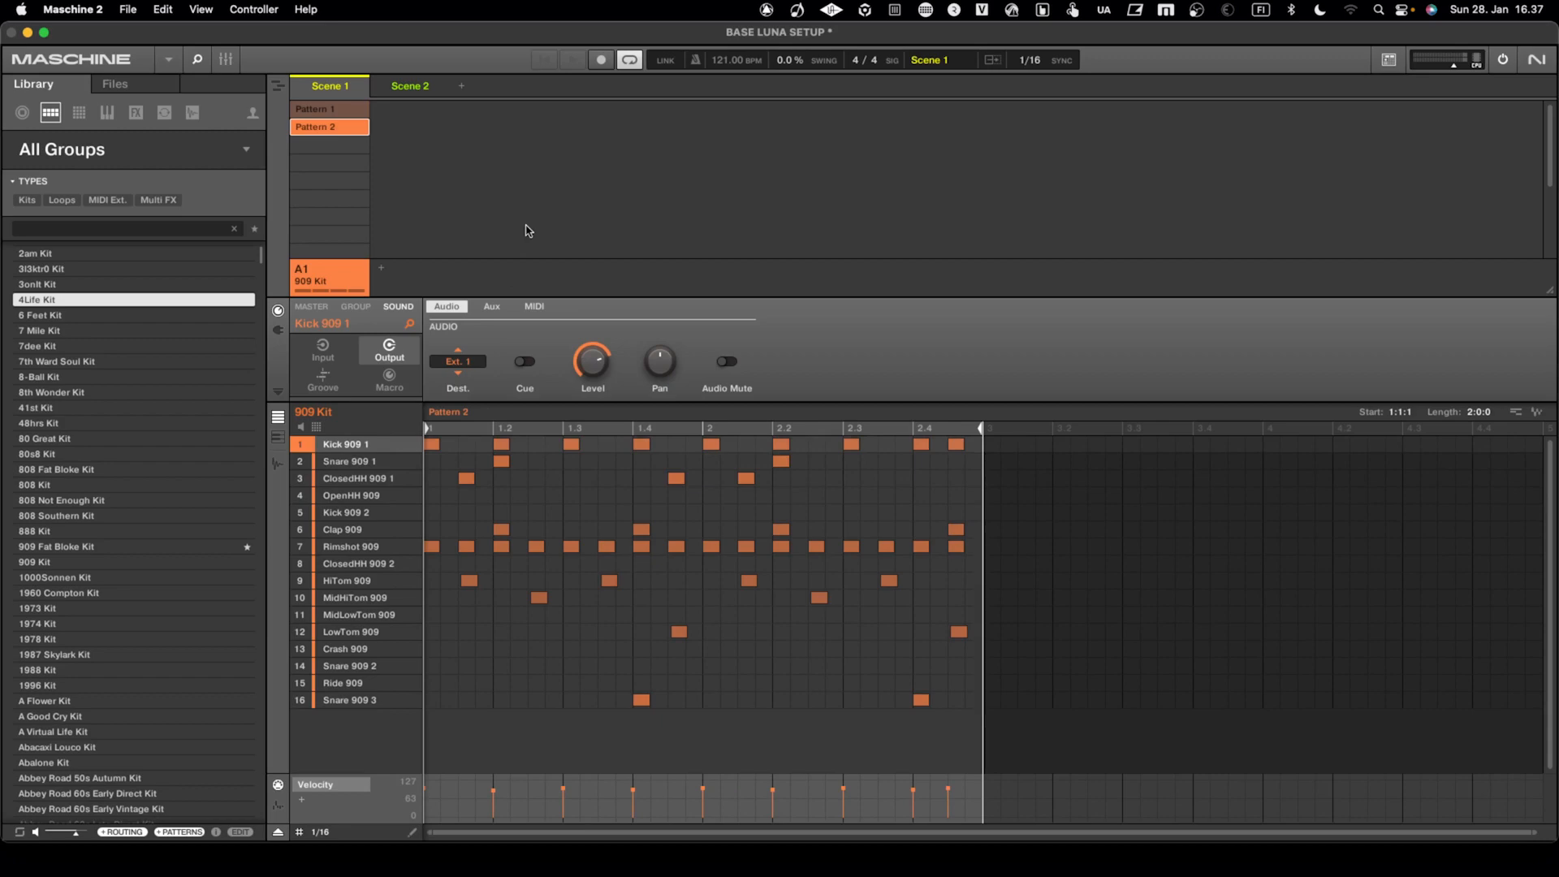
Switch to LUNA and create a new session with the default name and settings
{"action": "key", "text": "ctrl+Left"}
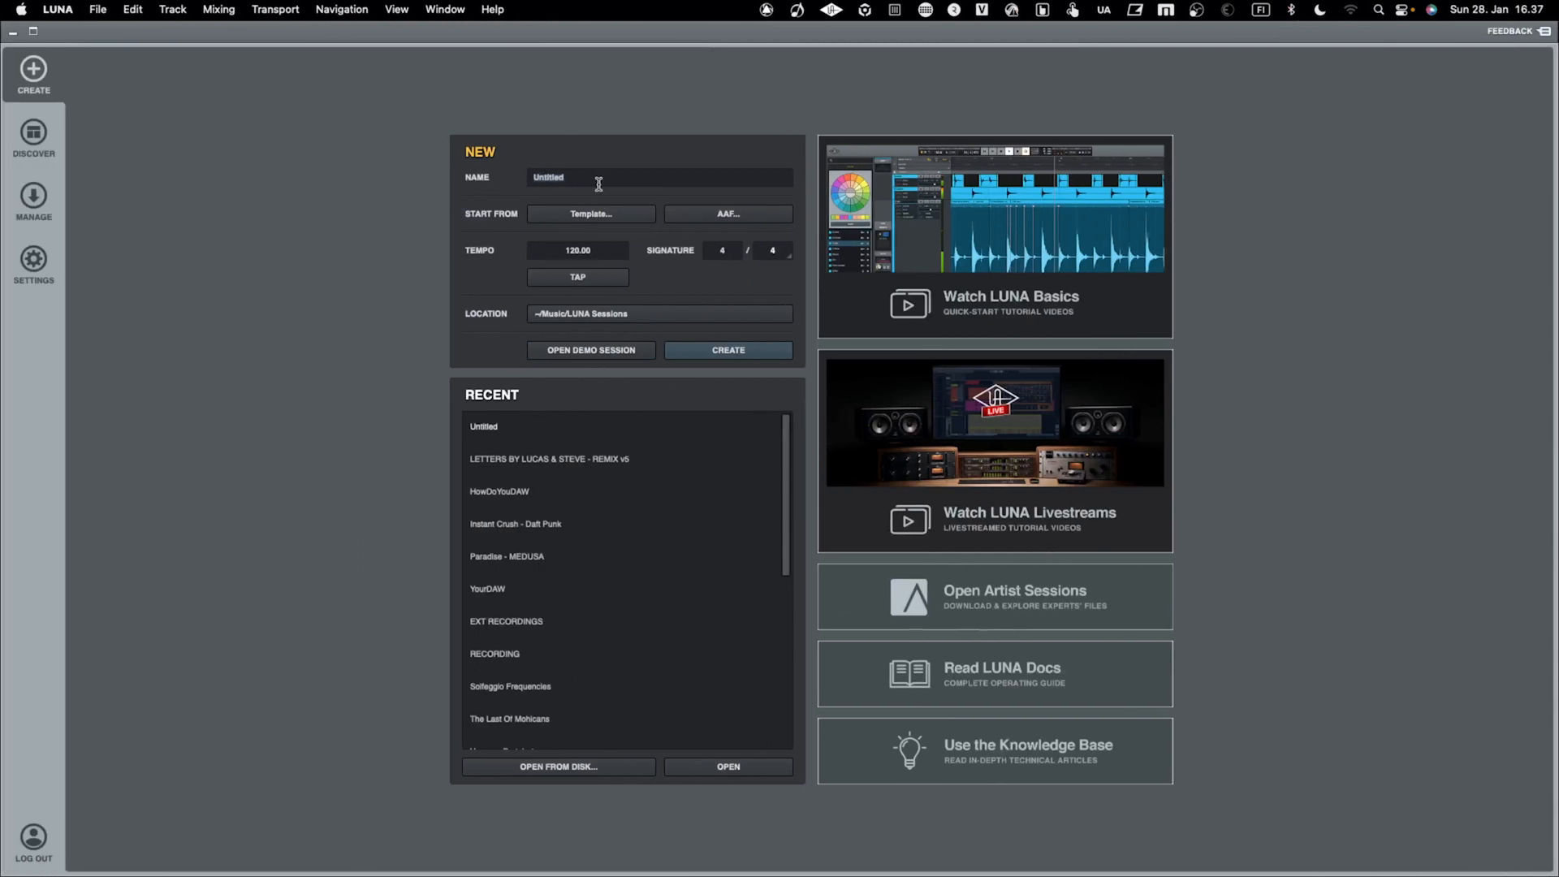
{"action": "left_click", "coordinate": [698, 346]}
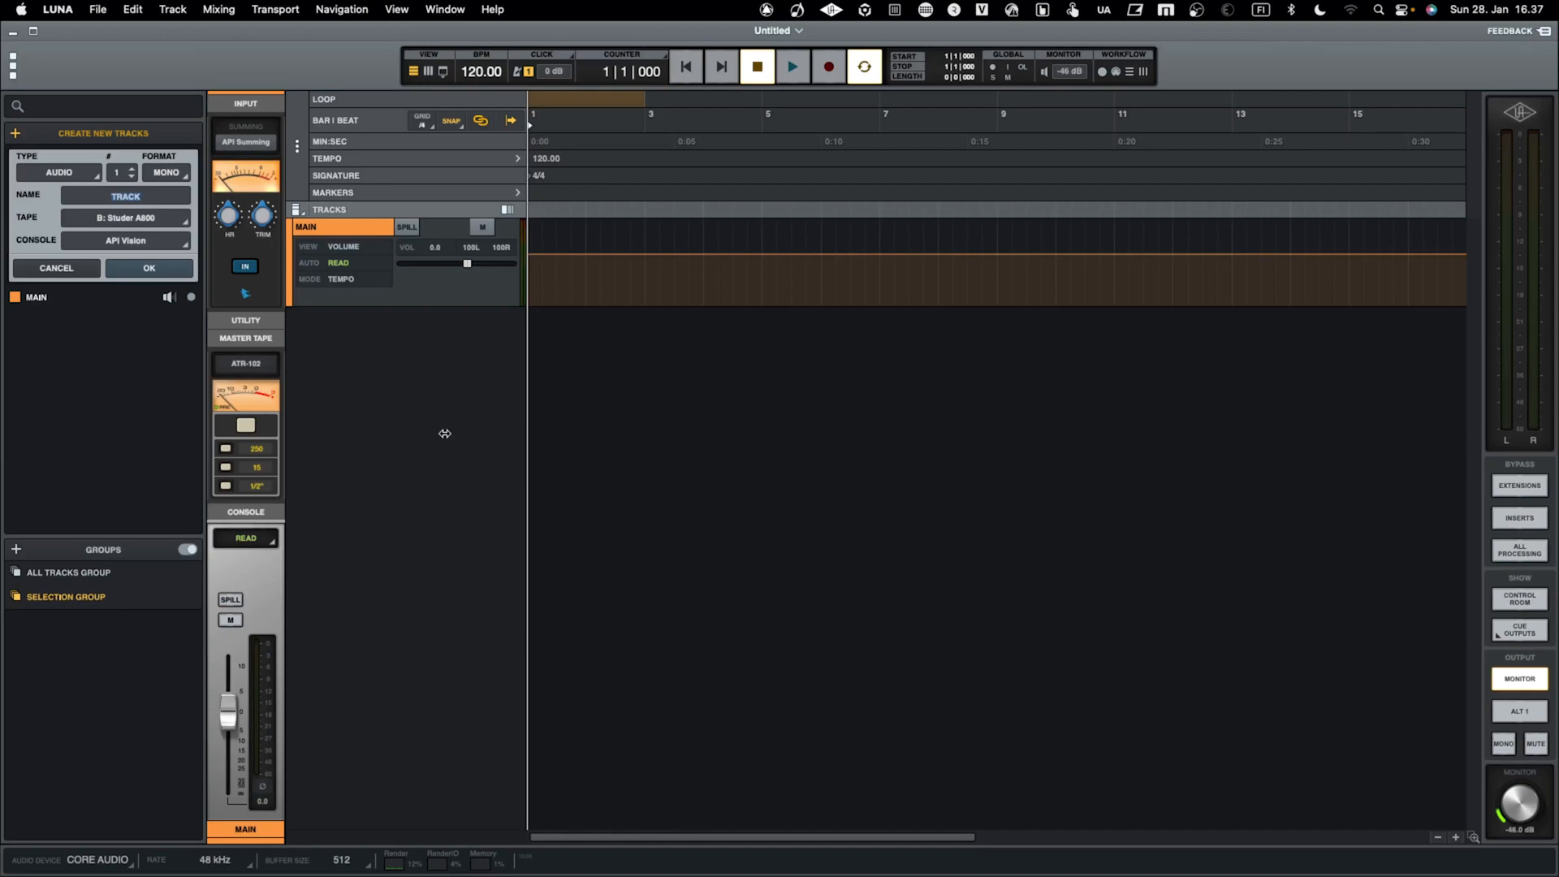
Review the enabled hardware devices and the Pro Tools Audio Bridge 32 channels in LUNA's hardware and I/O settings
{"action": "left_click", "coordinate": [27, 68]}
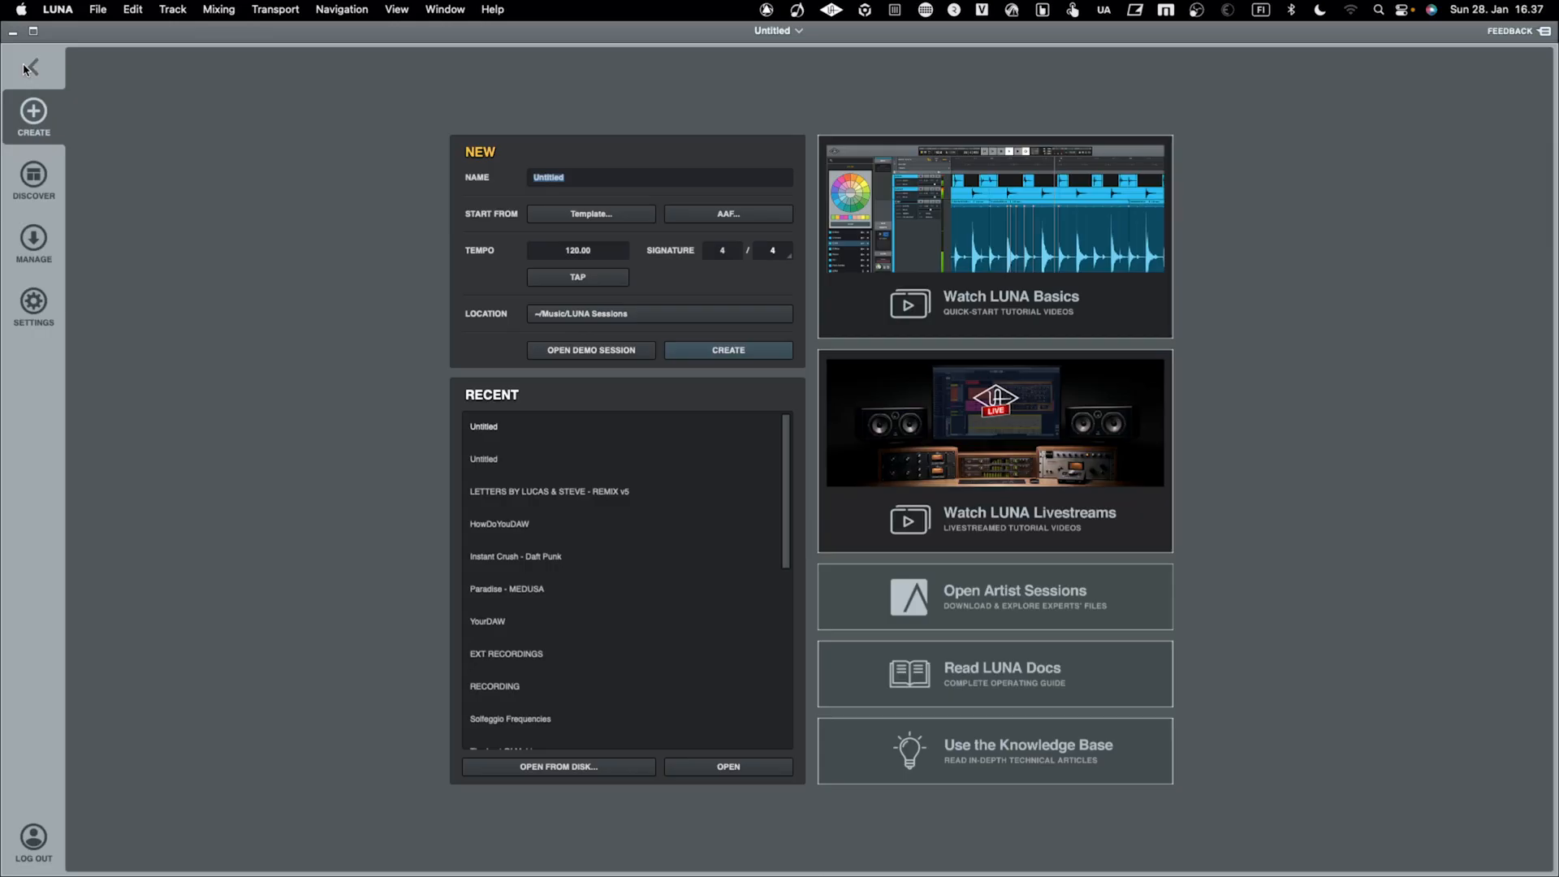
{"action": "left_click", "coordinate": [33, 304]}
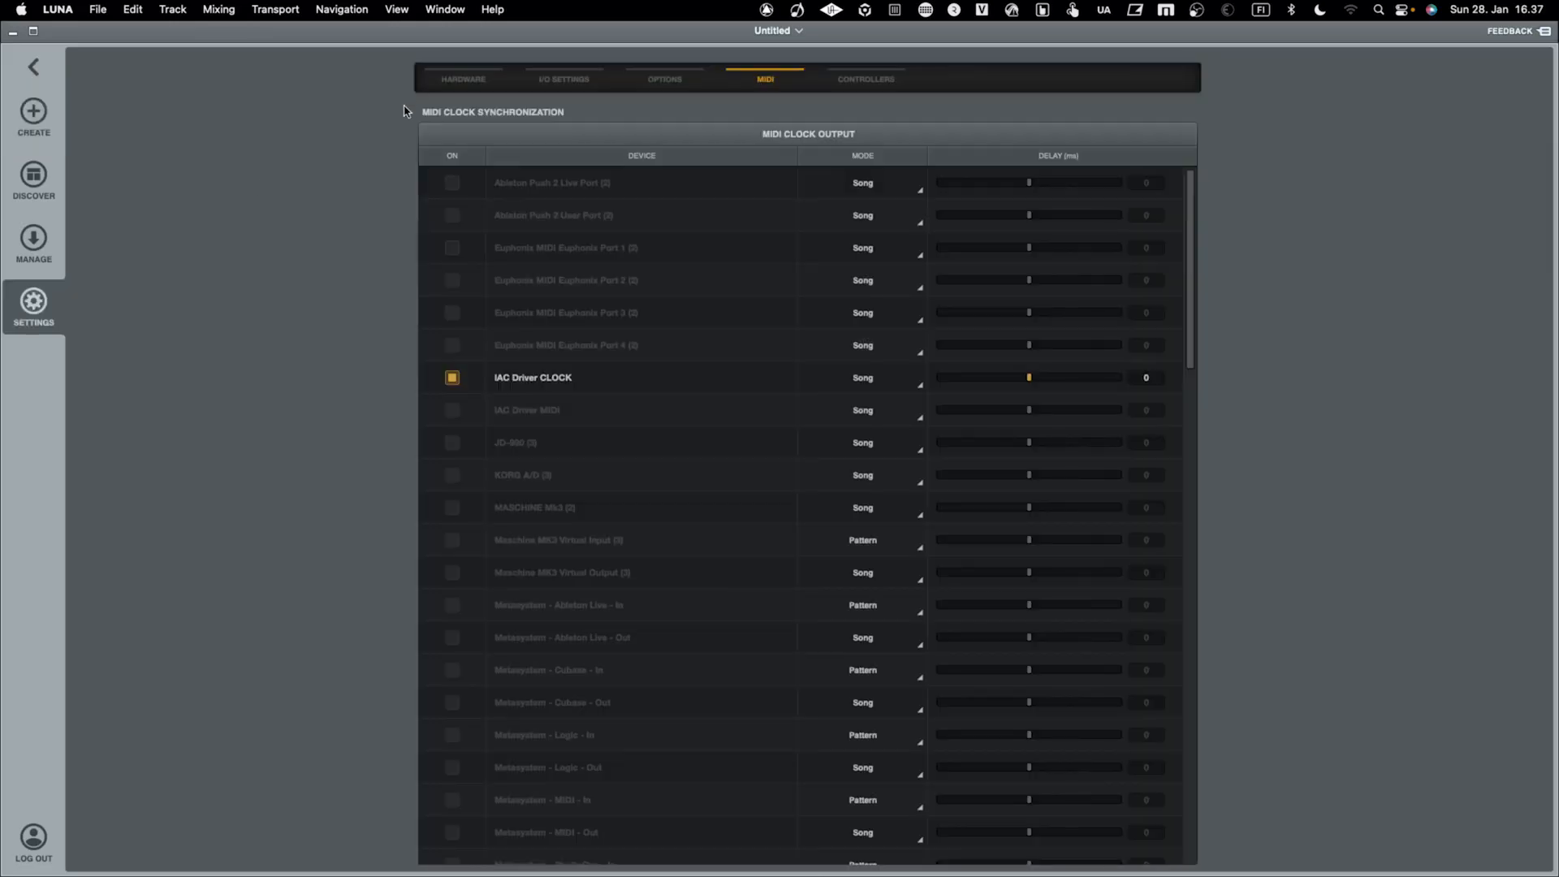
{"action": "left_click", "coordinate": [467, 78]}
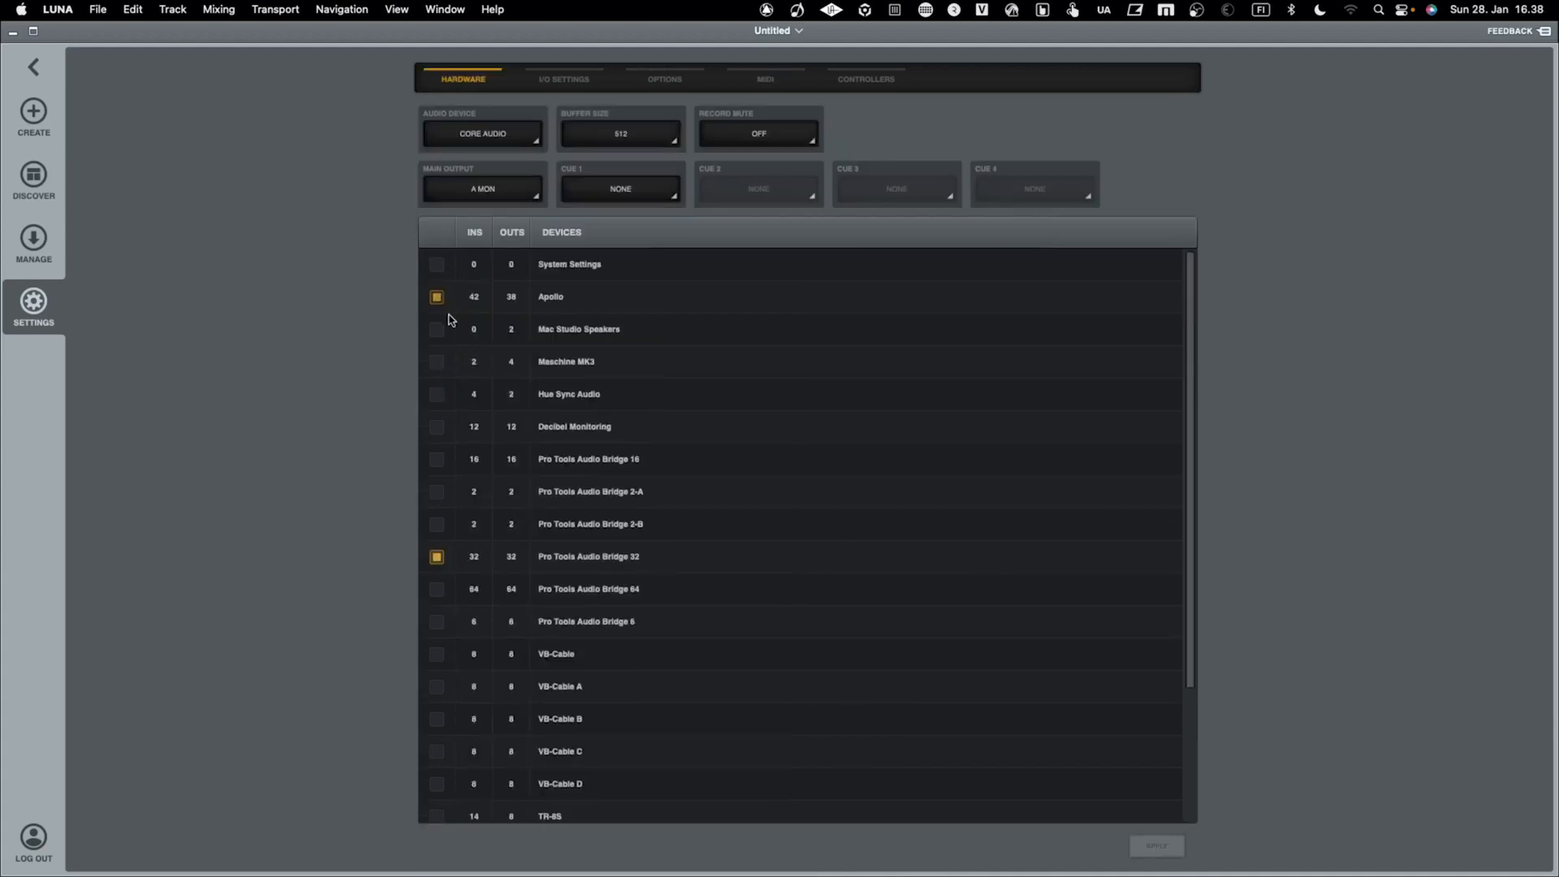
{"action": "left_click", "coordinate": [582, 78]}
{"action": "scroll", "coordinate": [556, 394], "scroll_direction": "down", "scroll_amount": 10}
{"action": "scroll", "coordinate": [555, 395], "scroll_direction": "up", "scroll_amount": 5}
{"action": "scroll", "coordinate": [555, 395], "scroll_direction": "down", "scroll_amount": 3}
{"action": "scroll", "coordinate": [556, 395], "scroll_direction": "down", "scroll_amount": 4}
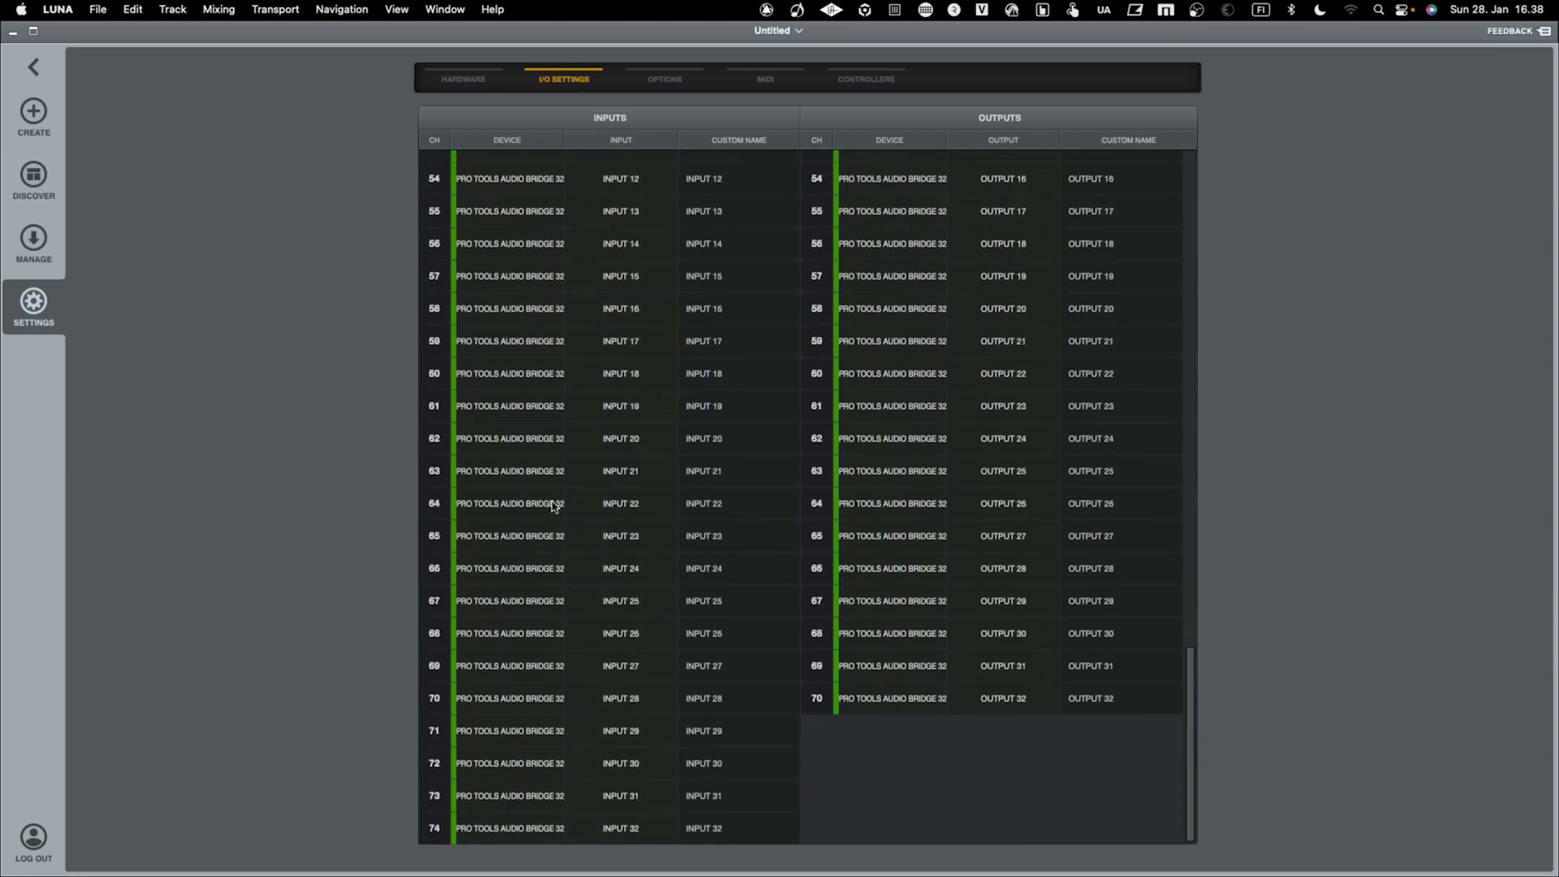
{"action": "scroll", "coordinate": [554, 505], "scroll_direction": "up", "scroll_amount": 15}
Check the IAC Driver CLOCK entry among the MIDI clock outputs by toggling it off and on, and return to the session
{"action": "left_click", "coordinate": [765, 82]}
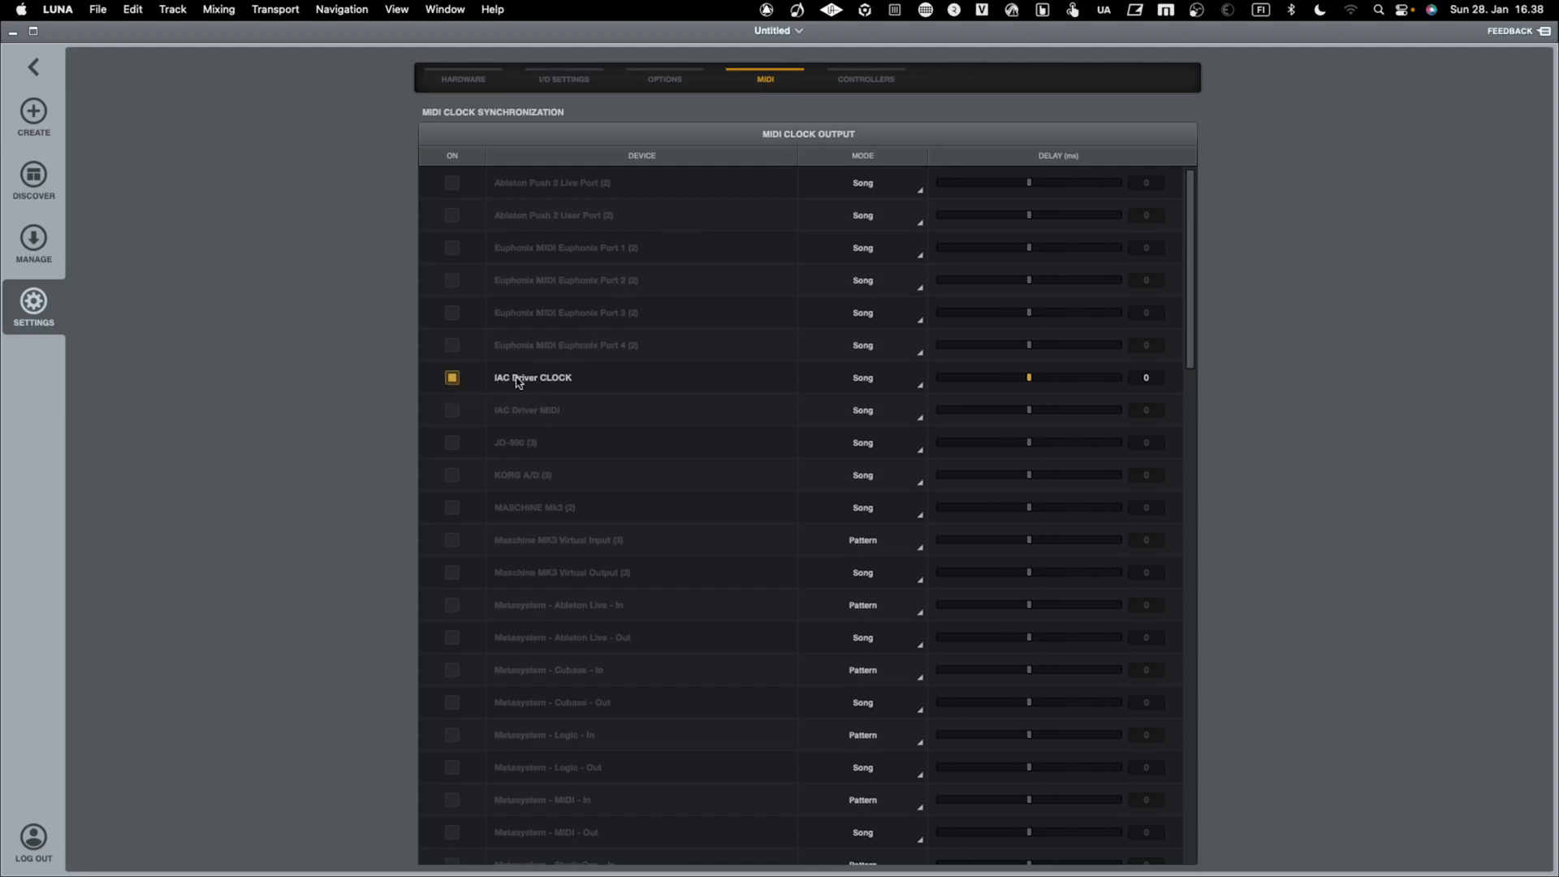
{"action": "left_click", "coordinate": [452, 378]}
{"action": "left_click", "coordinate": [453, 379]}
{"action": "left_click", "coordinate": [35, 68]}
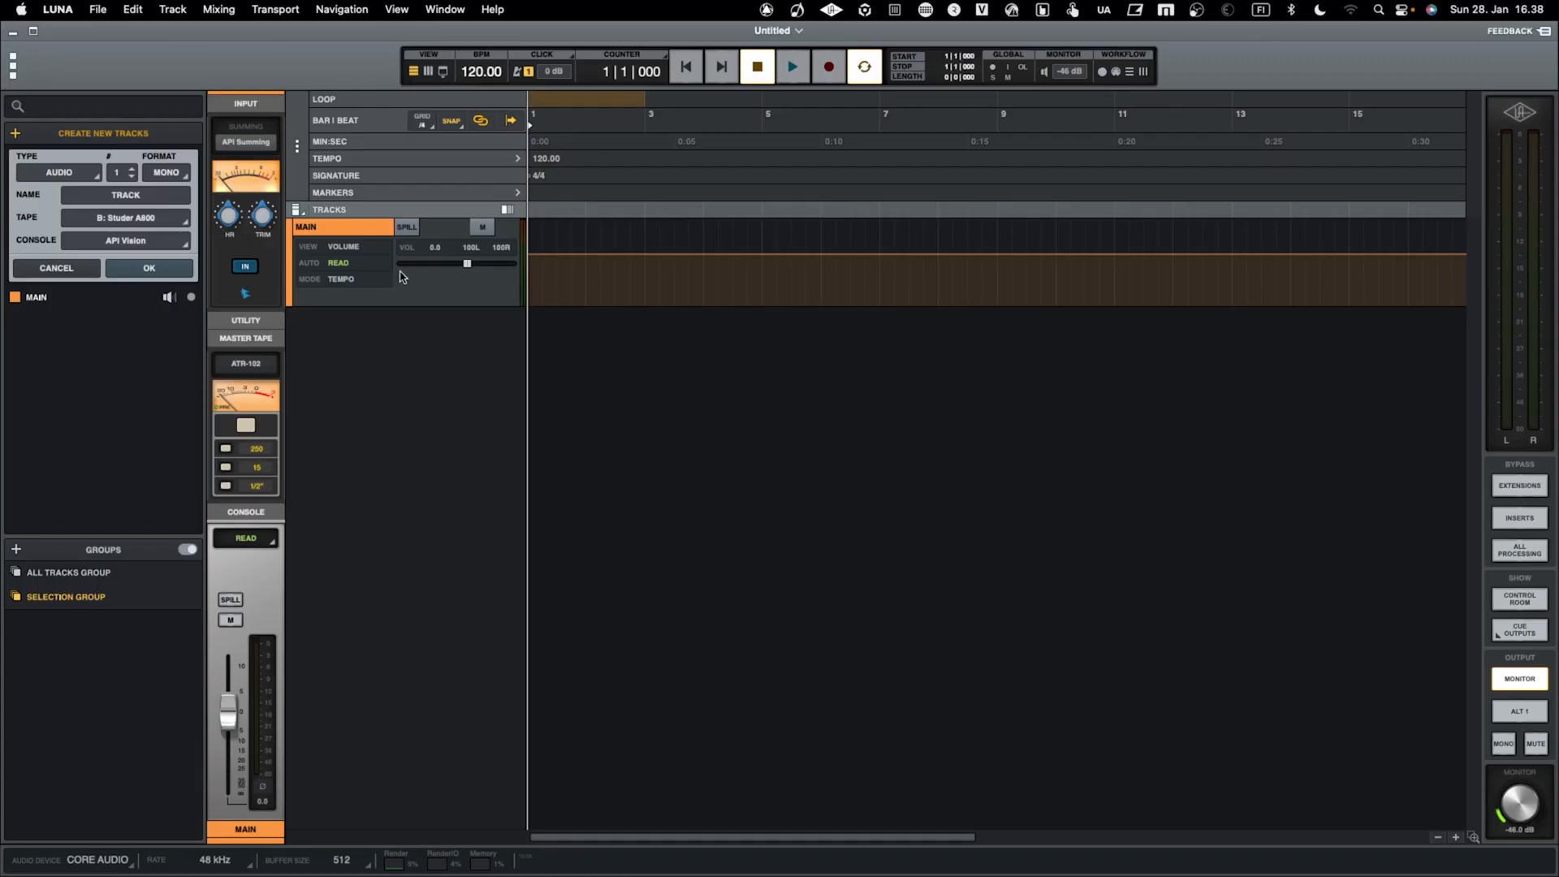
Set the LUNA session tempo to 100 BPM, check the tempo display in Maschine 2, and return to LUNA
{"action": "left_click", "coordinate": [473, 71]}
{"action": "type", "text": "100"}
{"action": "key", "text": "Return"}
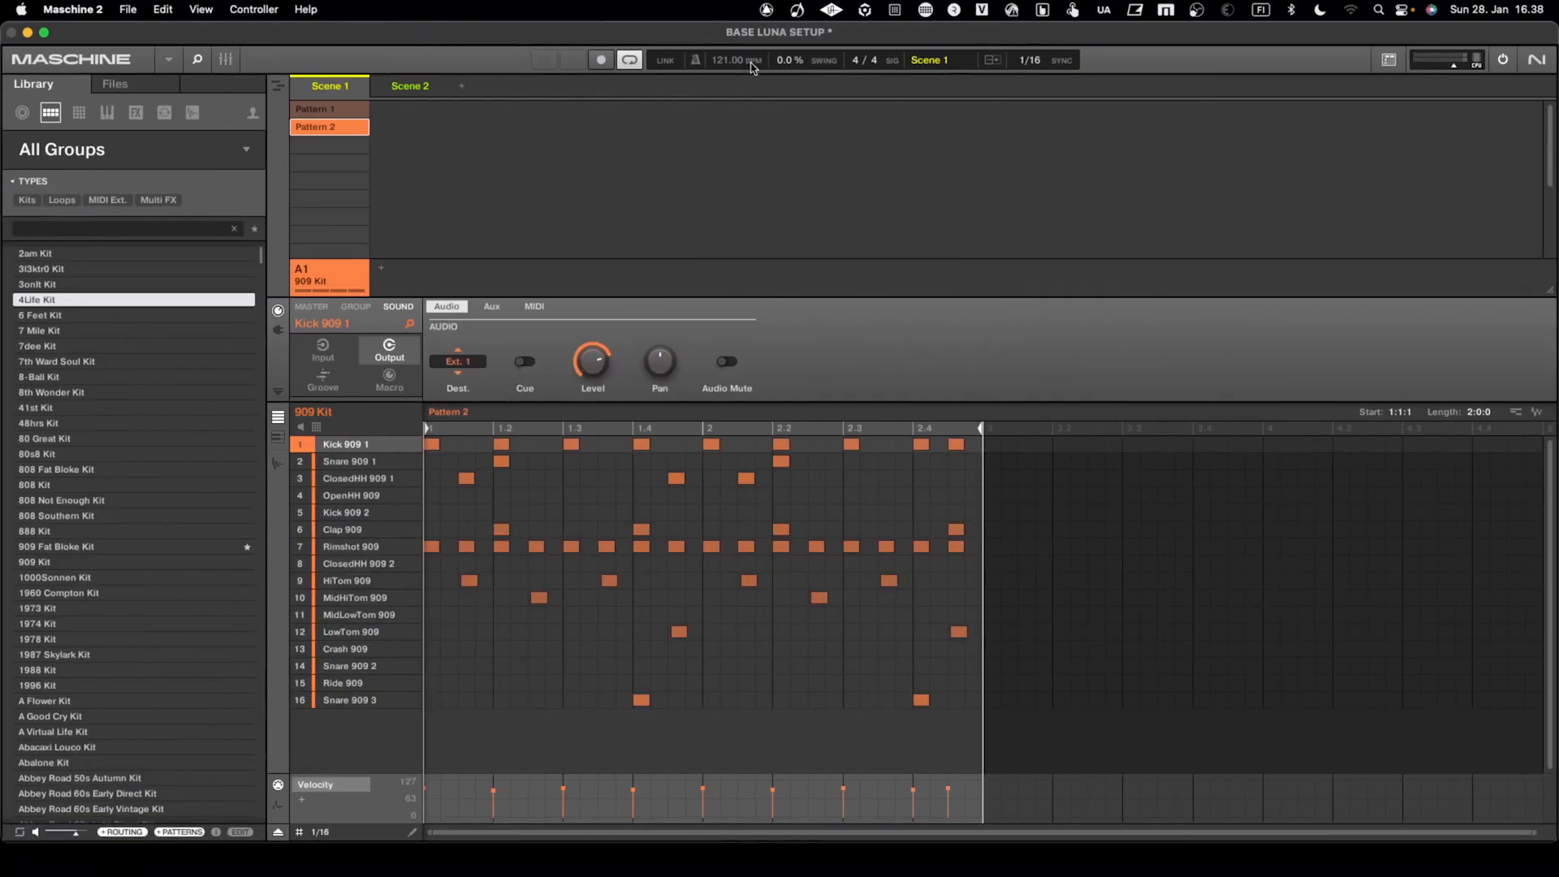
{"action": "key", "text": "ctrl+Left"}
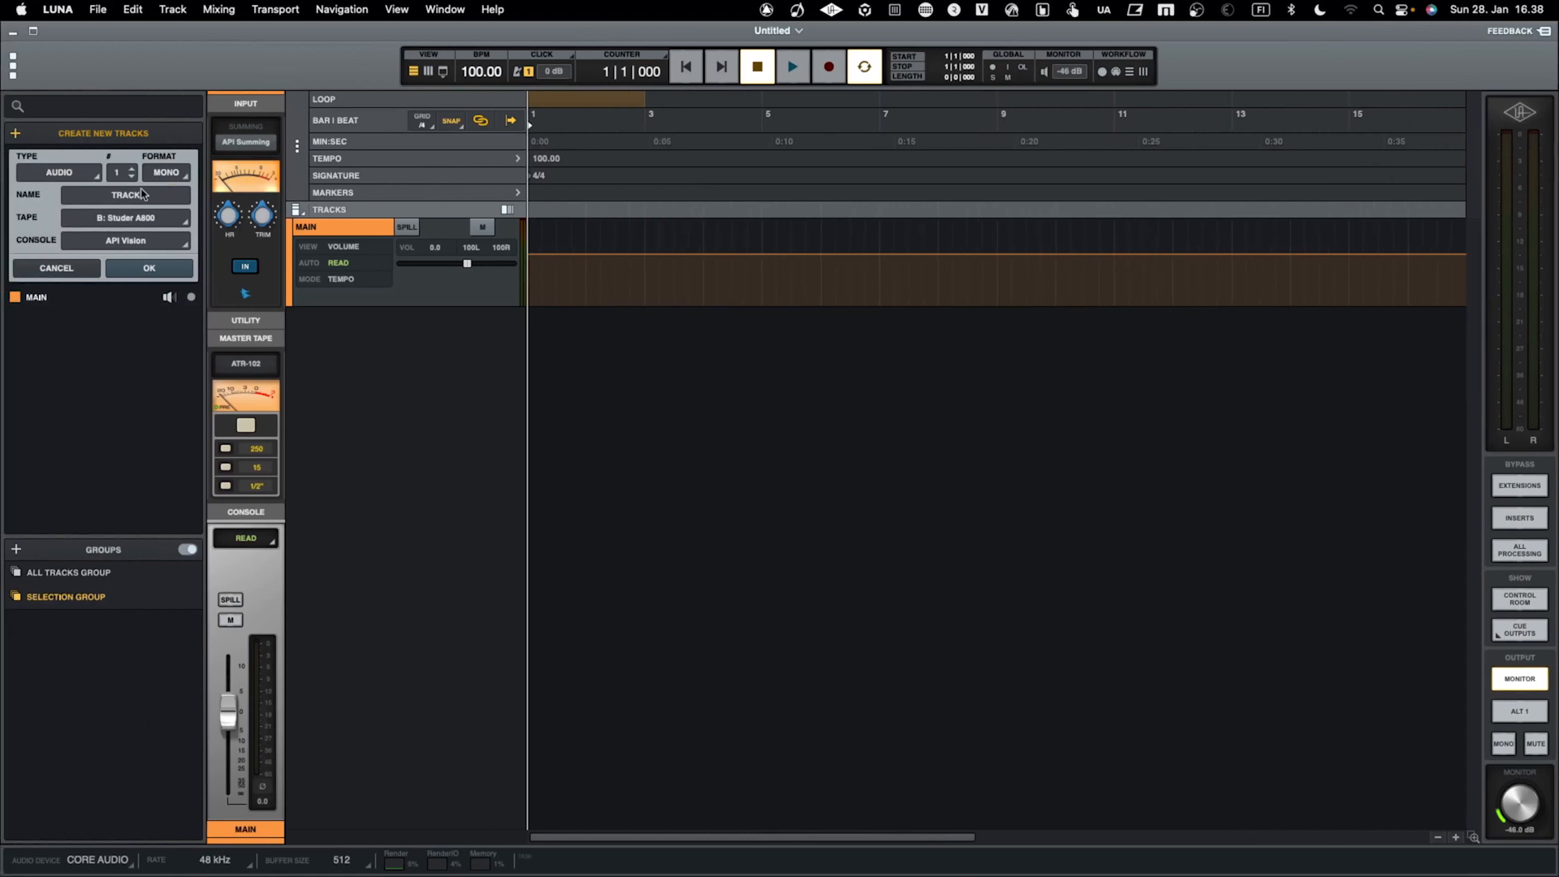
{"action": "left_click", "coordinate": [14, 133]}
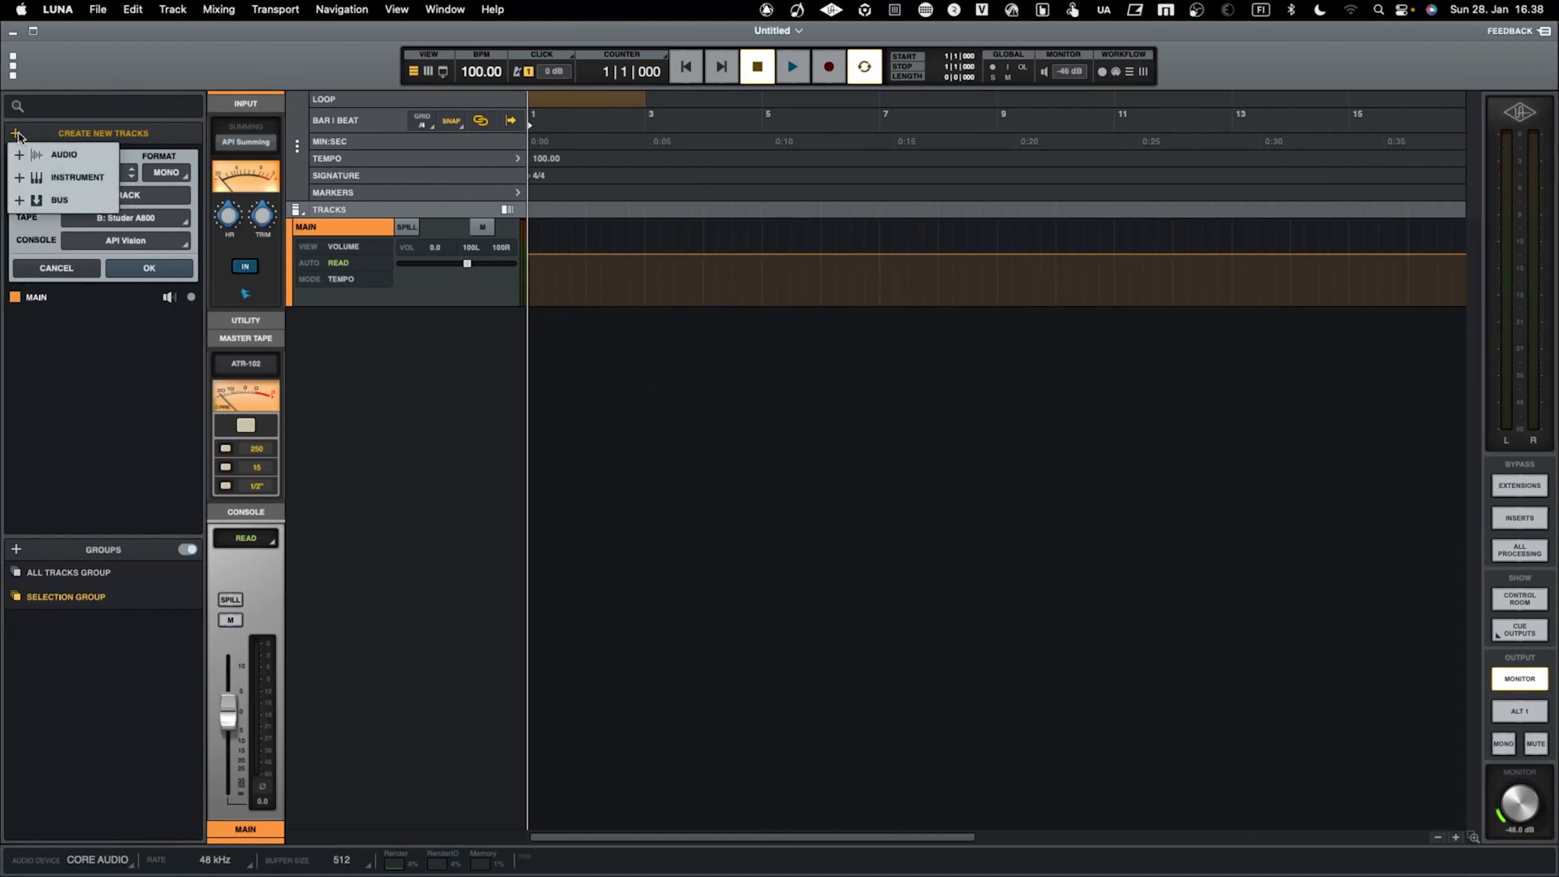
{"action": "left_click", "coordinate": [60, 155]}
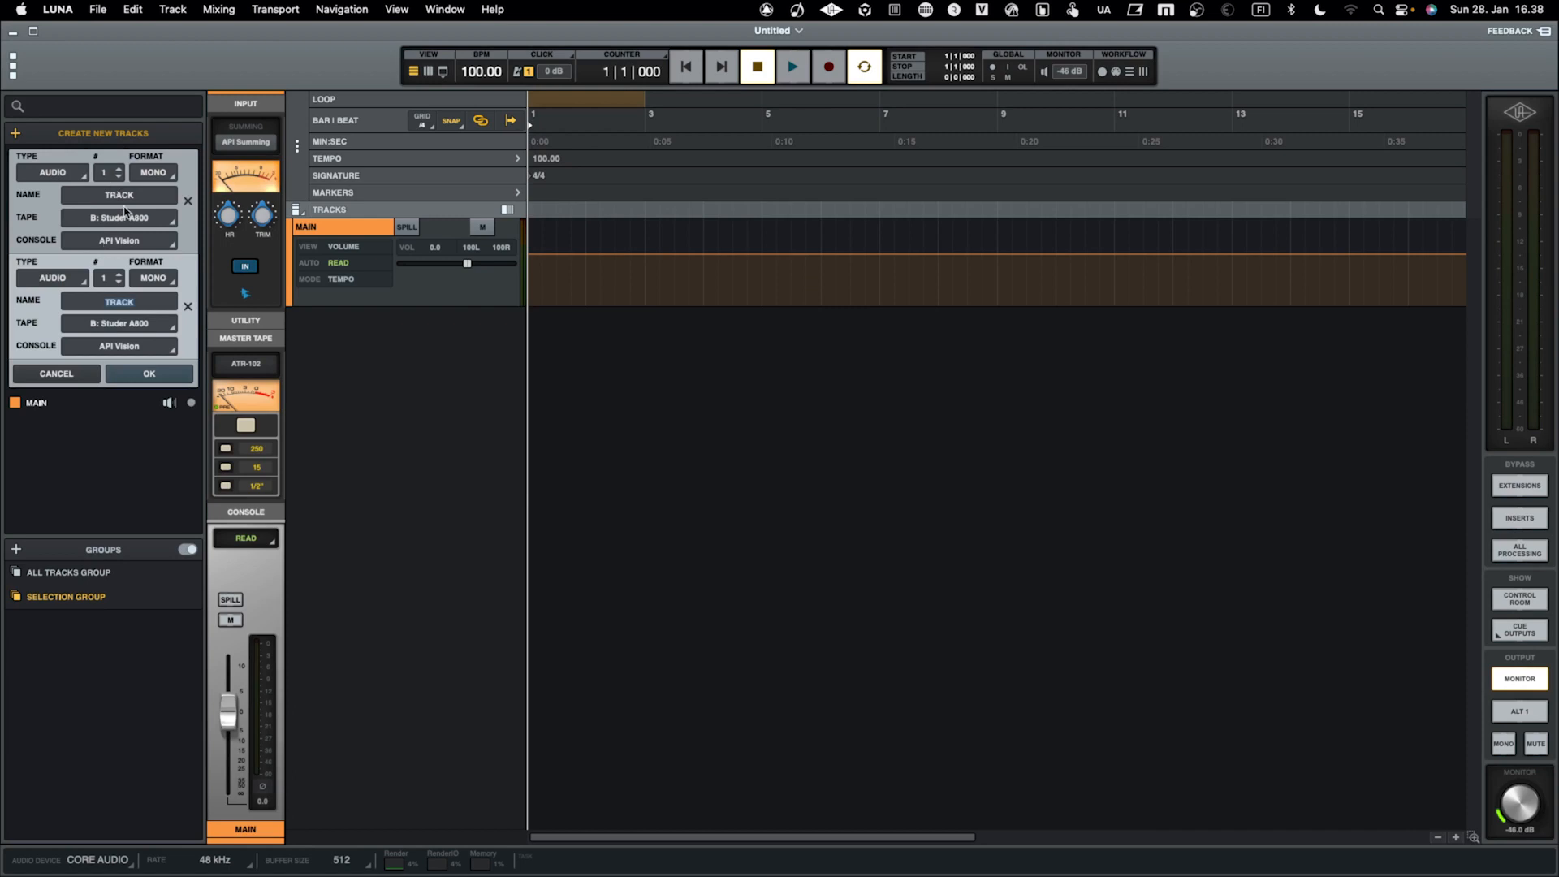
{"action": "left_click", "coordinate": [187, 306]}
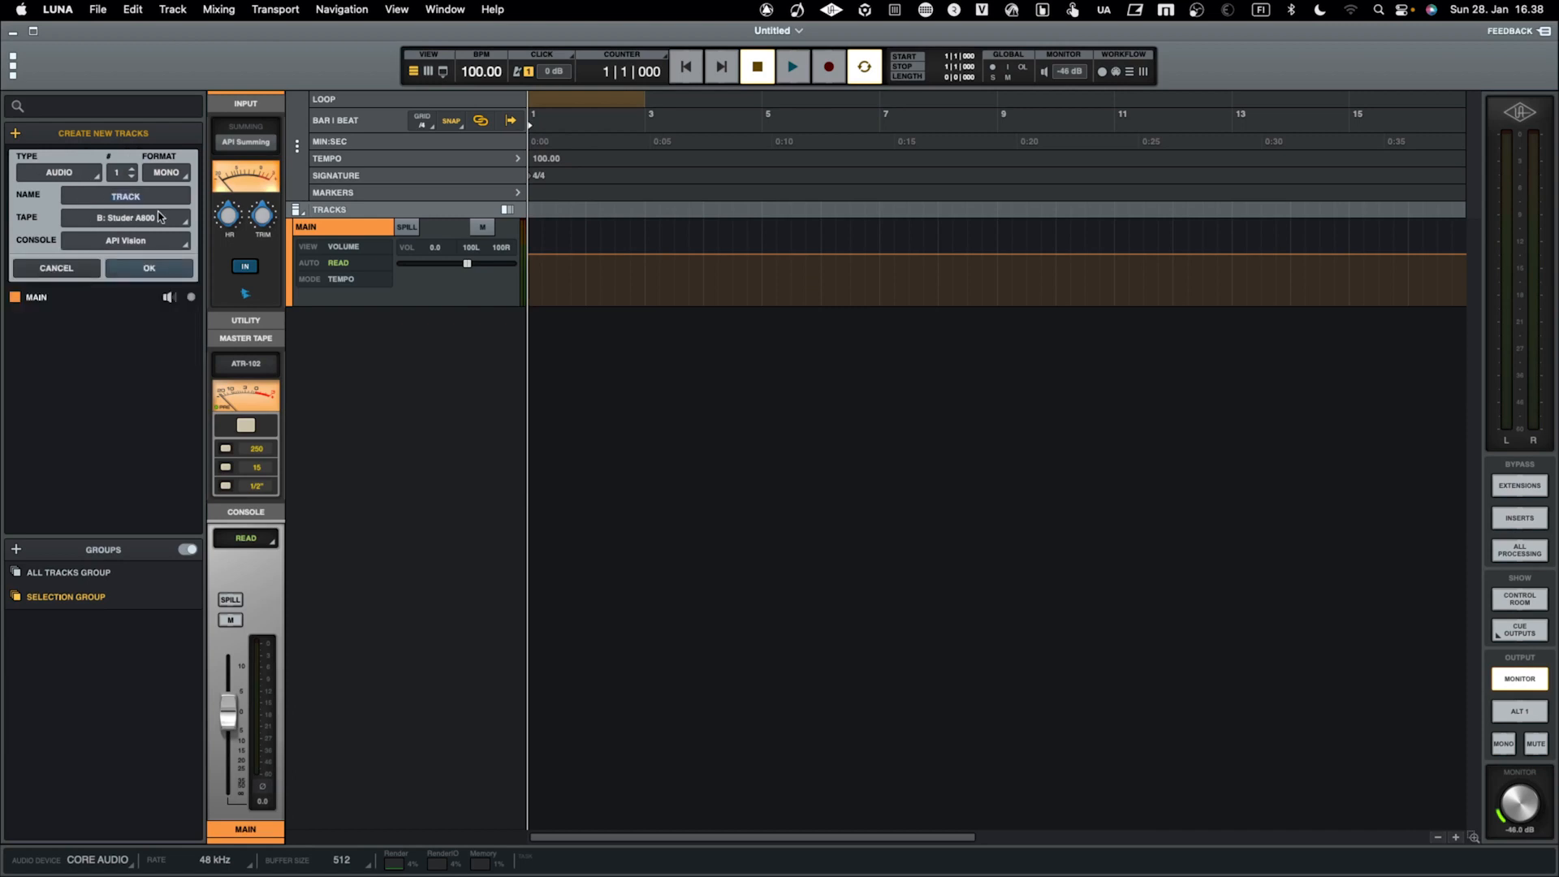
Create three stereo audio tracks with tape and console both set to None
{"action": "left_click", "coordinate": [131, 170]}
{"action": "left_click", "coordinate": [144, 174]}
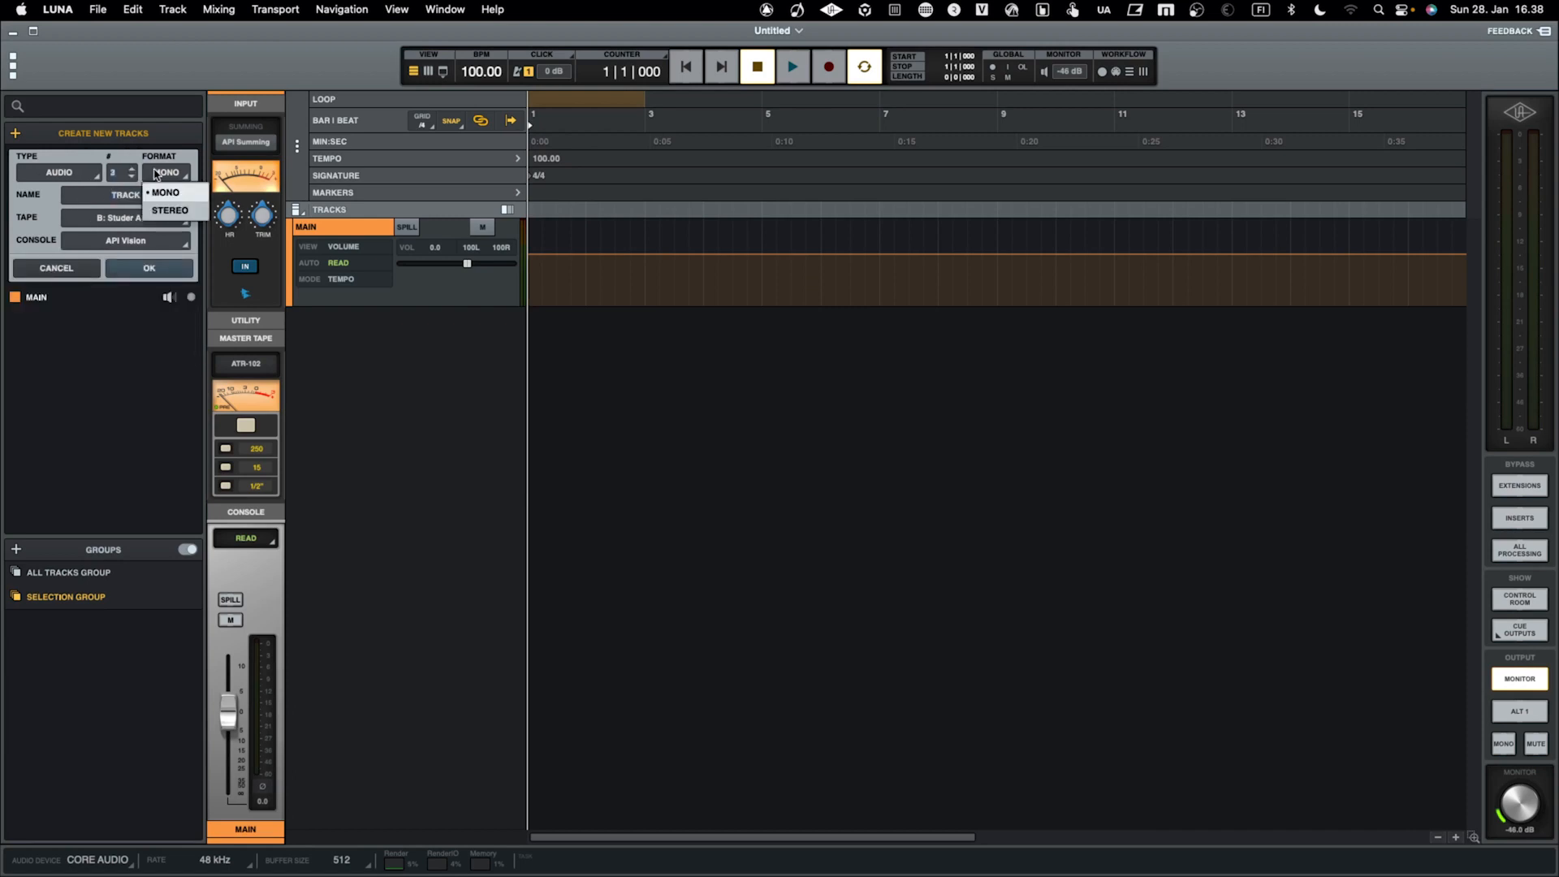
{"action": "left_click", "coordinate": [170, 209]}
{"action": "left_click", "coordinate": [147, 221]}
{"action": "left_click", "coordinate": [122, 313]}
{"action": "left_click", "coordinate": [149, 244]}
{"action": "left_click", "coordinate": [127, 299]}
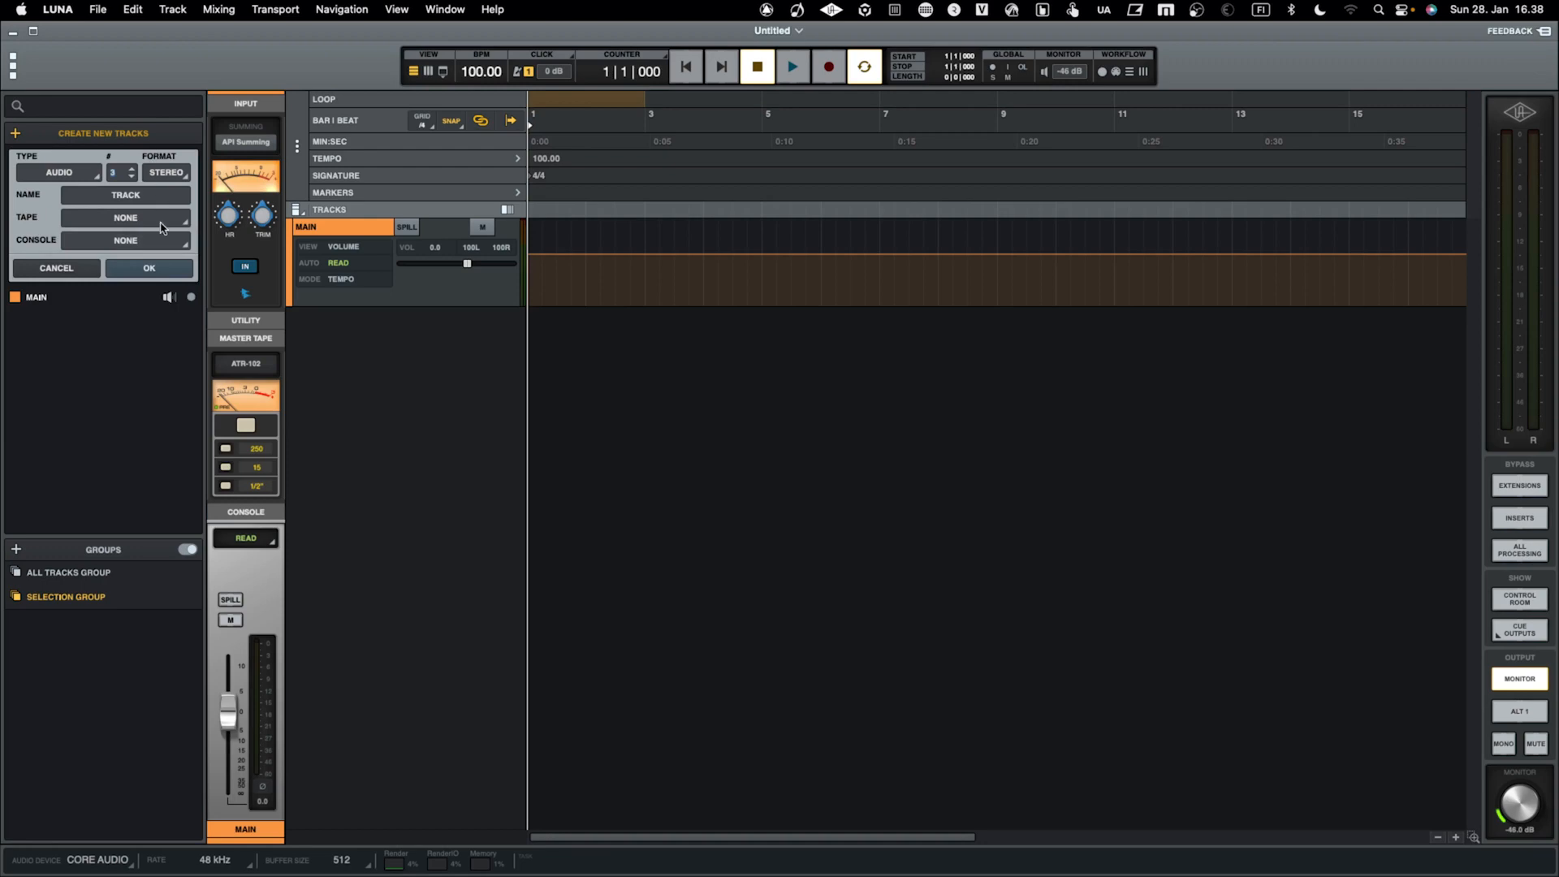
{"action": "left_click", "coordinate": [162, 271]}
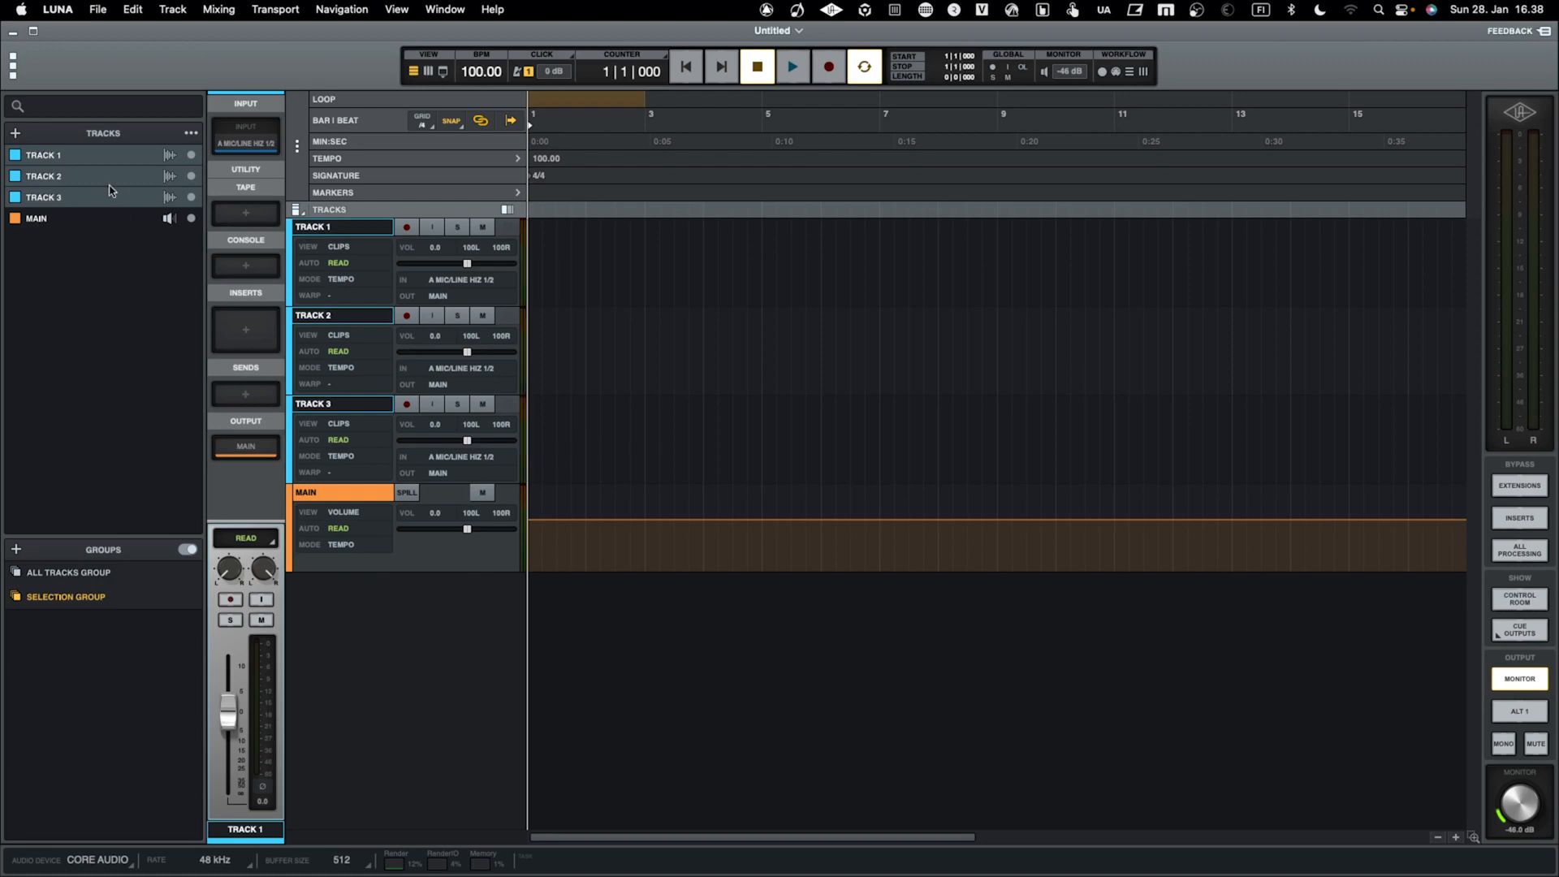
Create one stereo bus named DRUM BUS, keeping its default summing, tape and console options
{"action": "left_click", "coordinate": [17, 134]}
{"action": "left_click", "coordinate": [42, 203]}
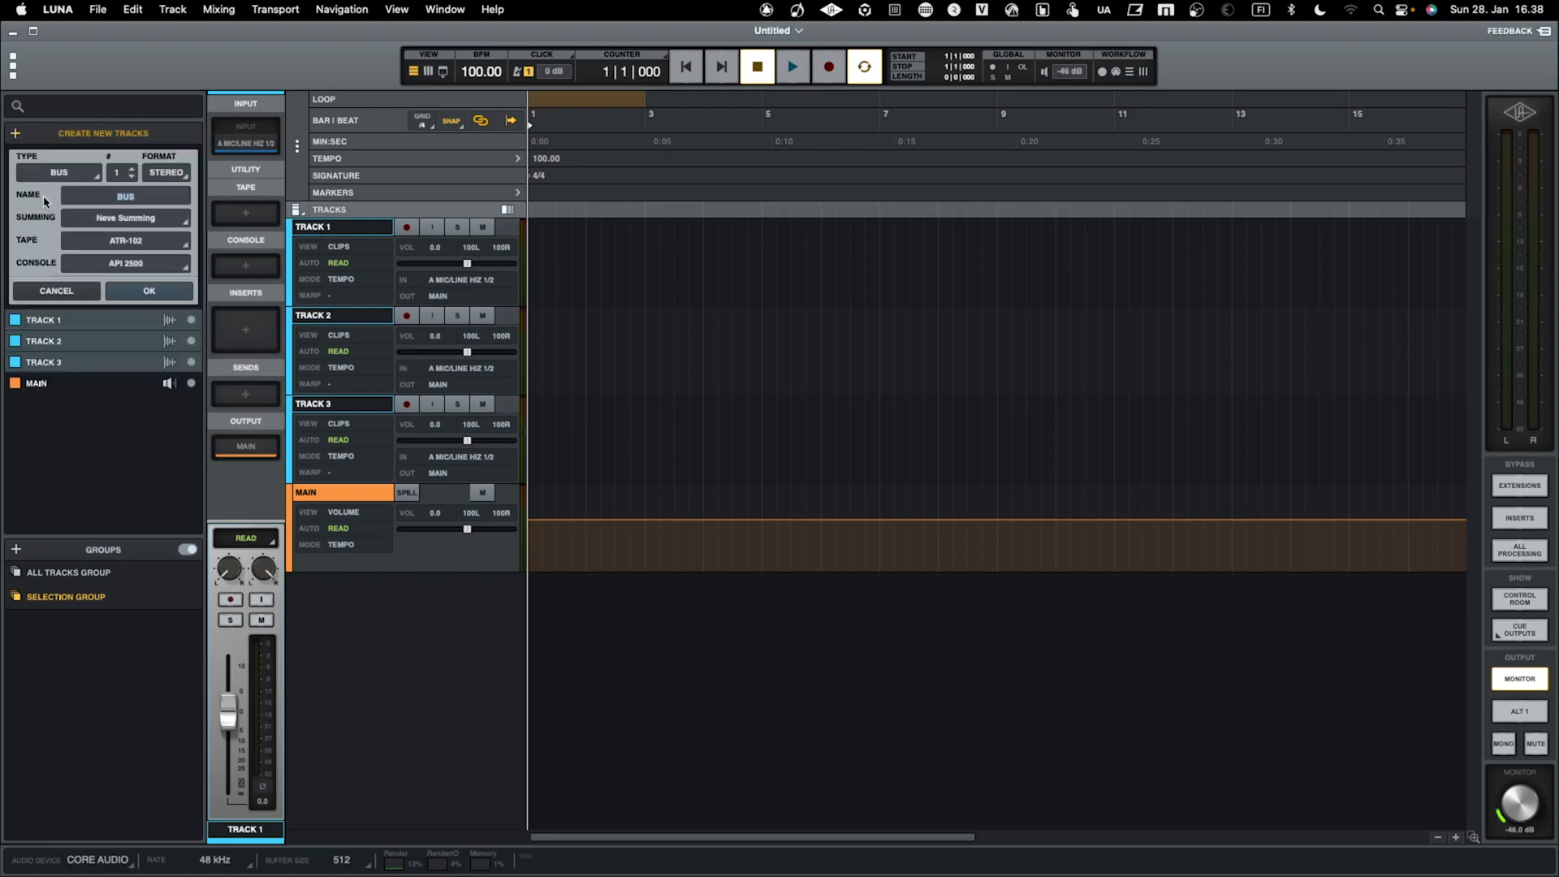
{"action": "left_click", "coordinate": [147, 193]}
{"action": "type", "text": "DRUM"}
{"action": "left_click", "coordinate": [150, 292]}
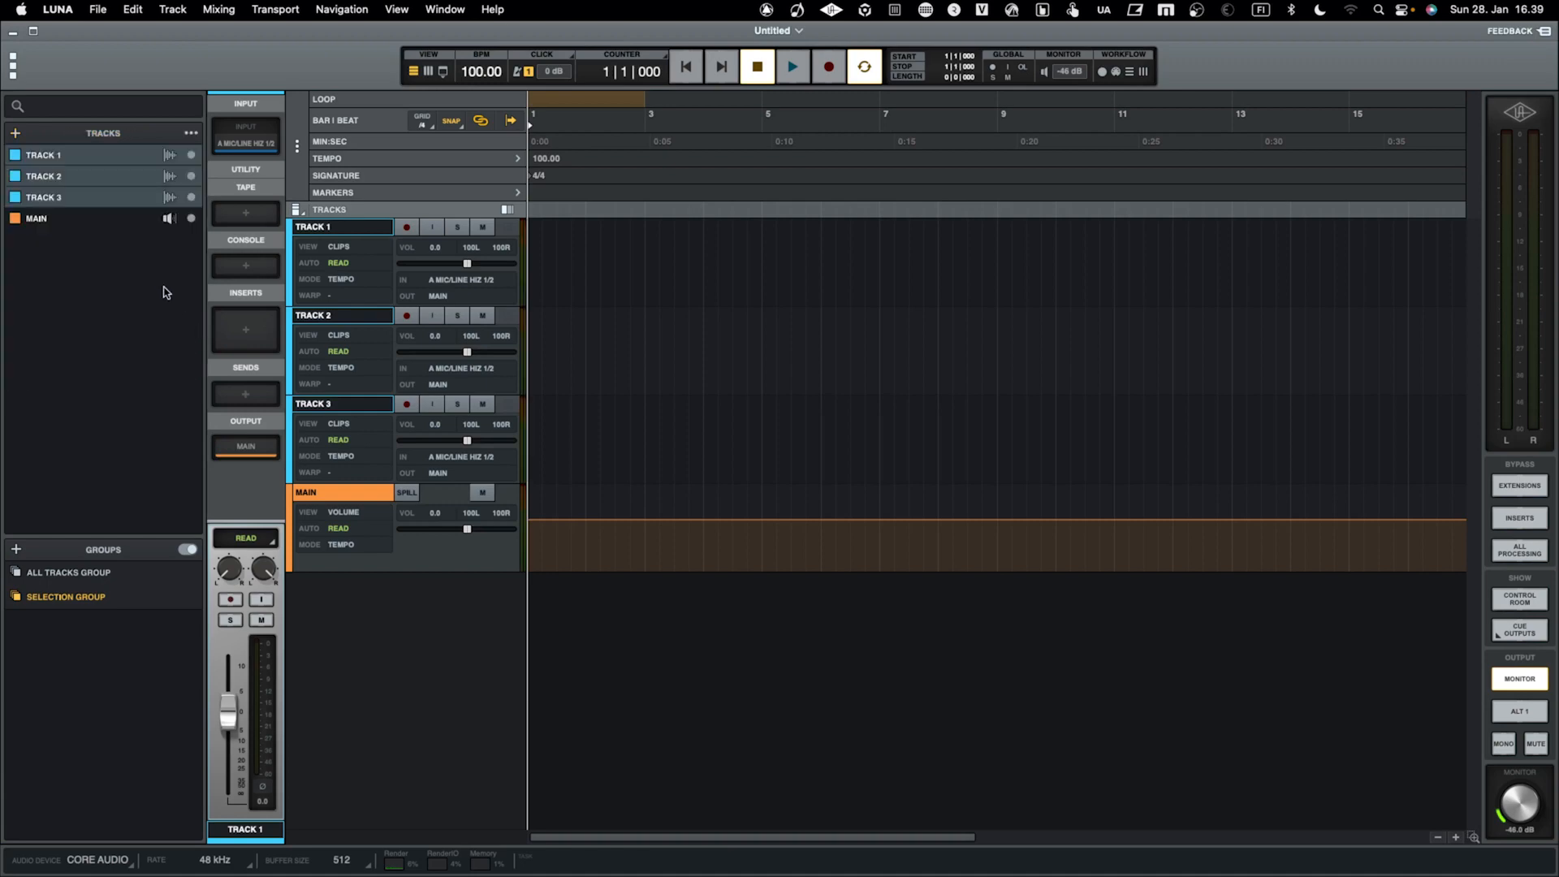
Route the outputs of Track 1, Track 2 and Track 3 to DRUM BUS
{"action": "left_click", "coordinate": [99, 158]}
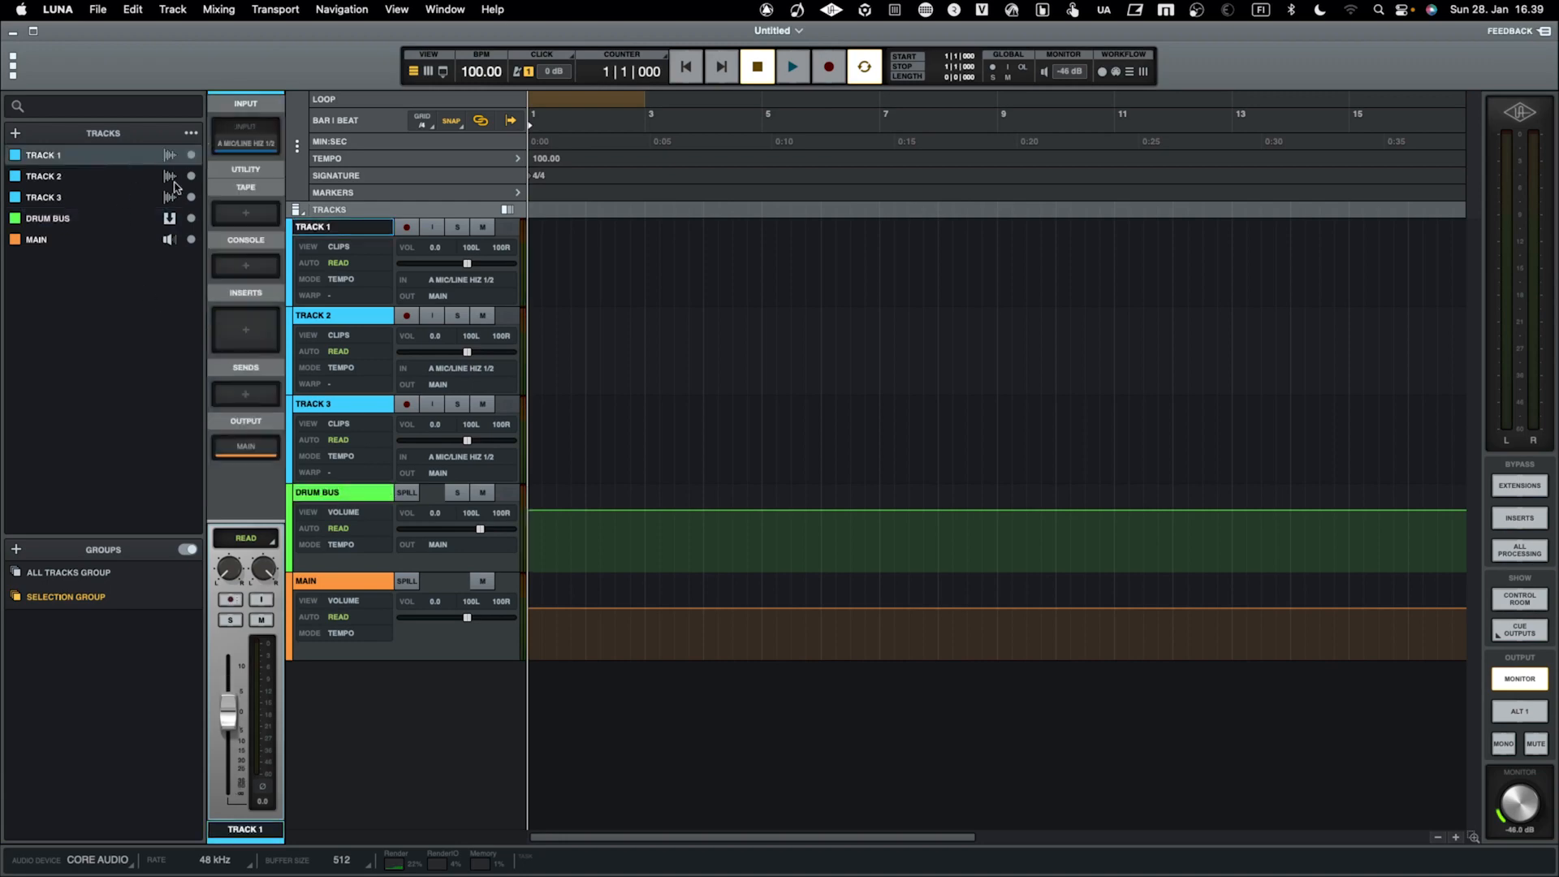
{"action": "left_click", "coordinate": [235, 449]}
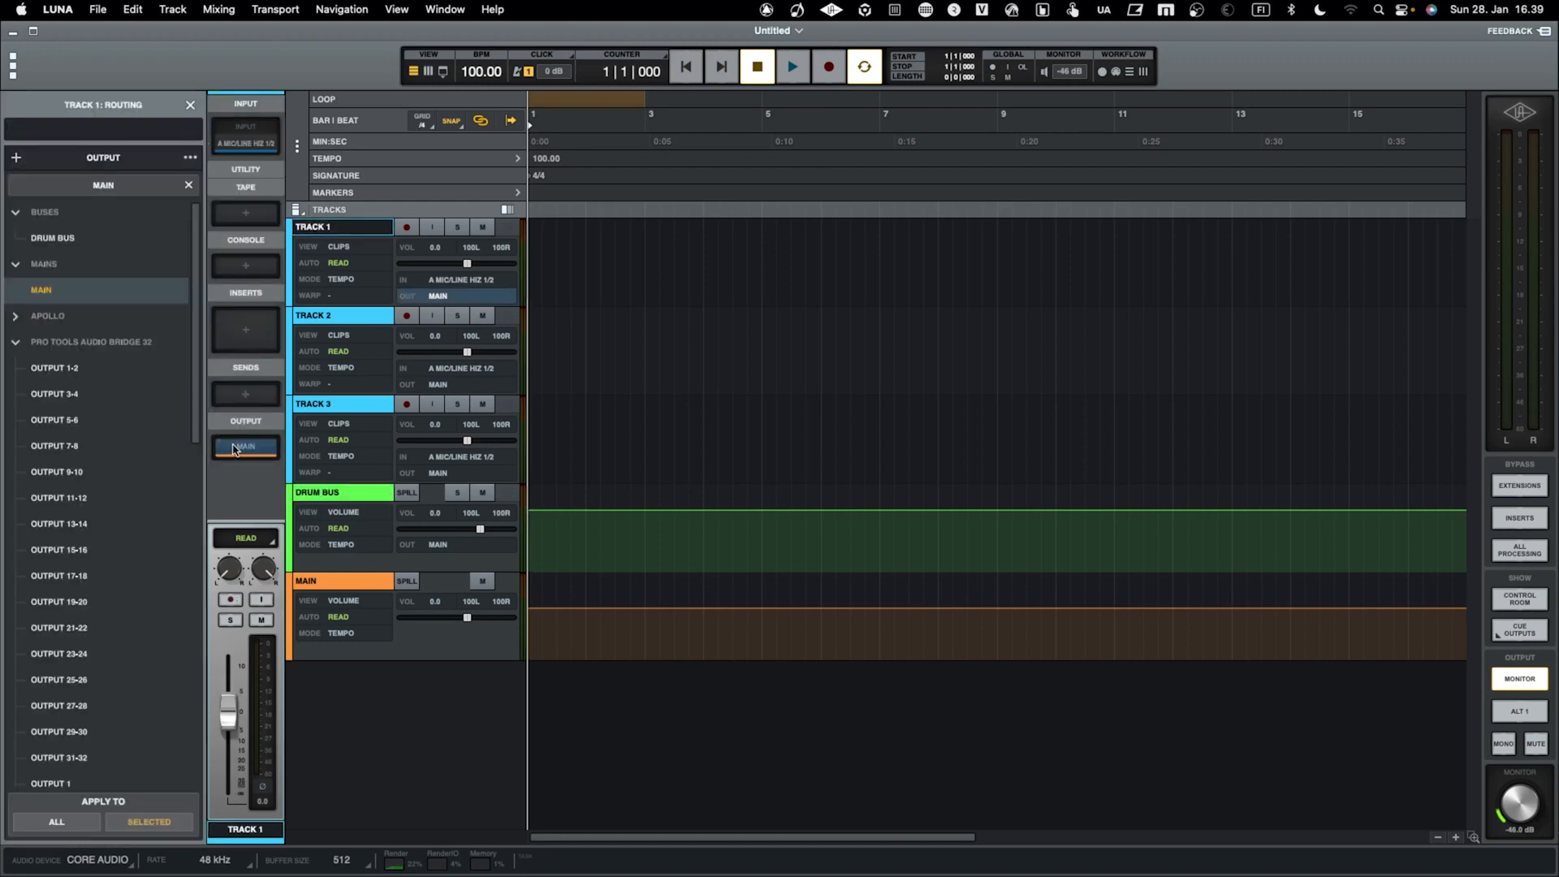
{"action": "left_click", "coordinate": [96, 242]}
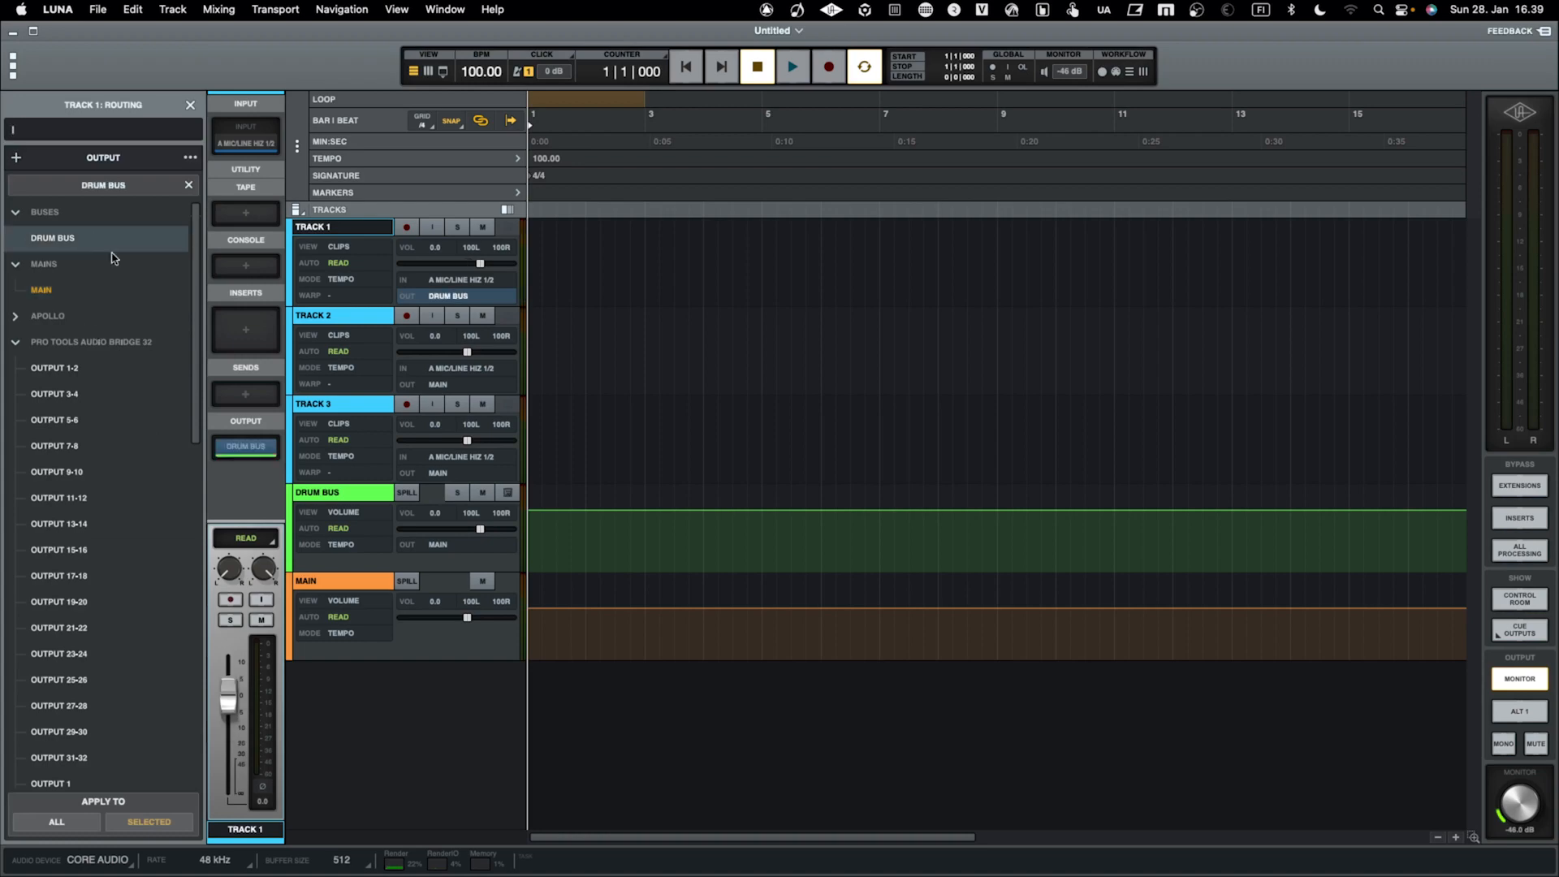
{"action": "left_click", "coordinate": [338, 317]}
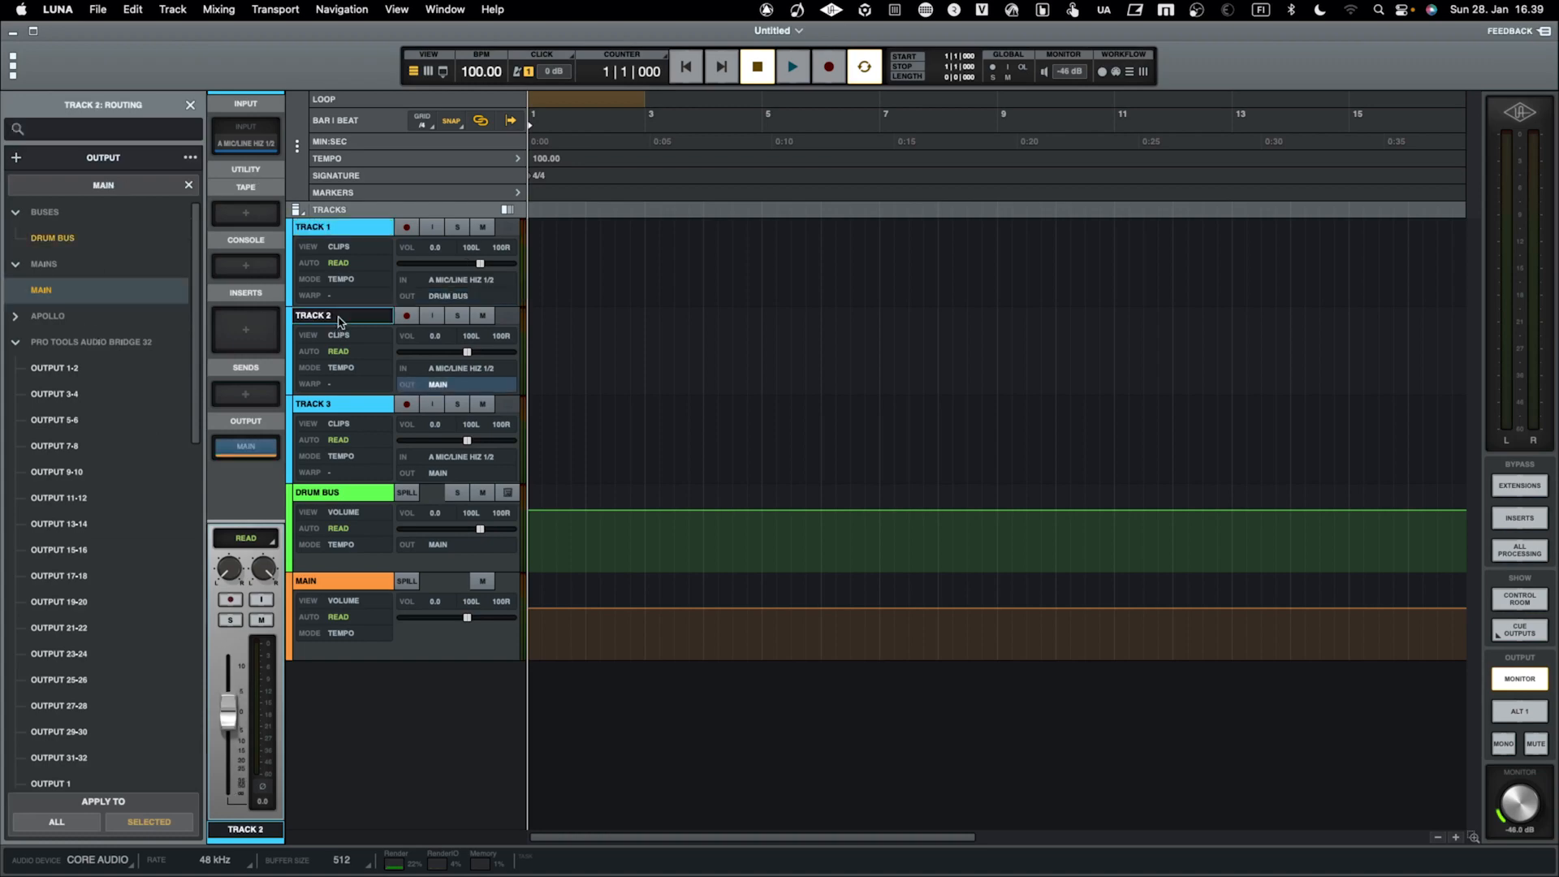
{"action": "left_click", "coordinate": [111, 243]}
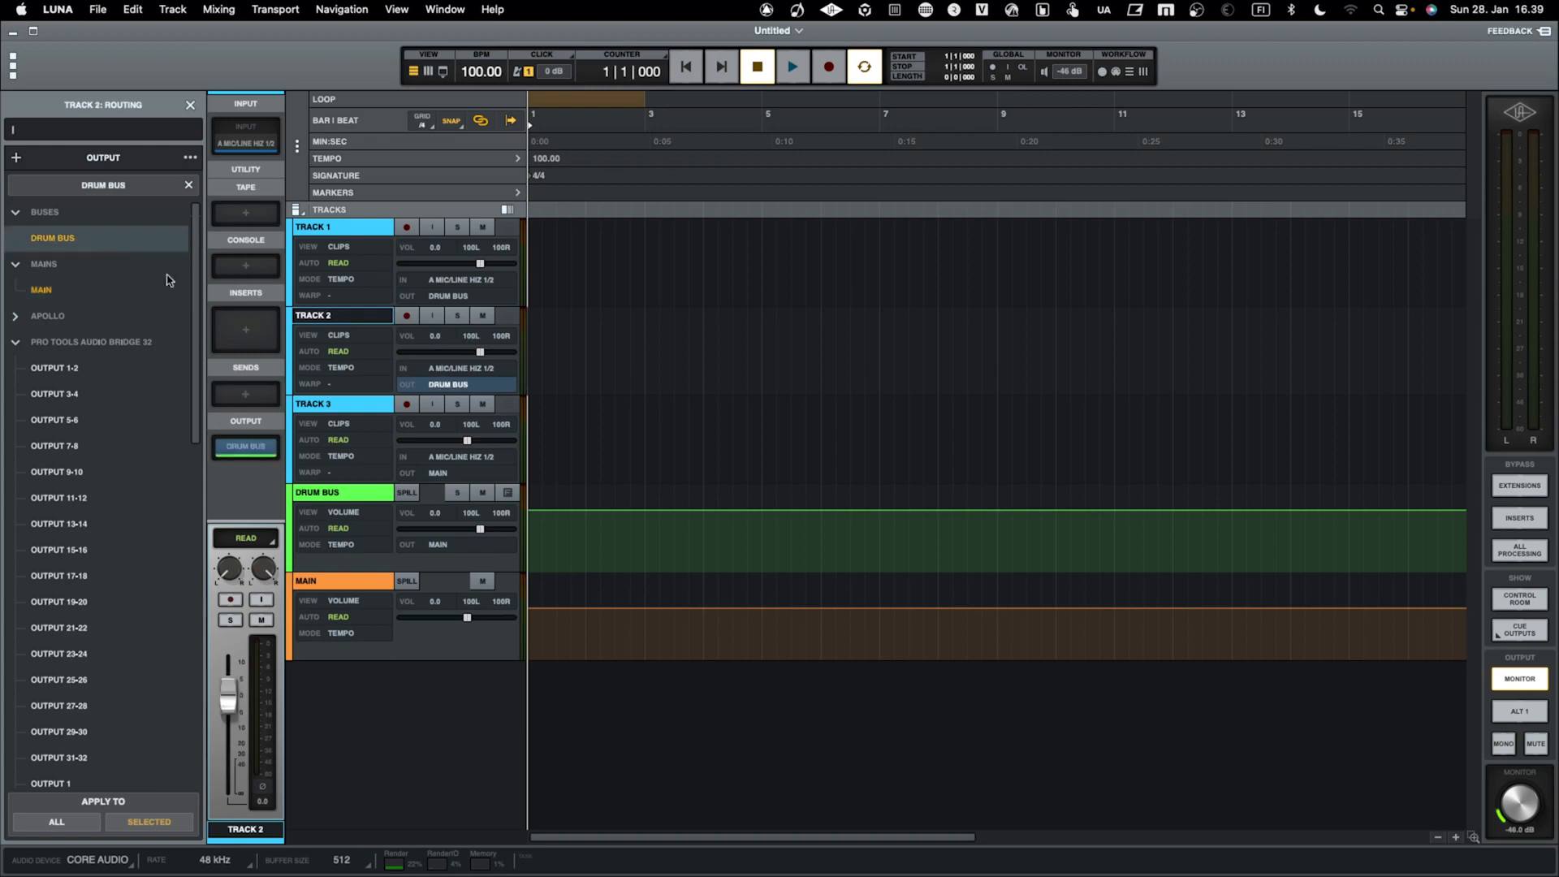
{"action": "left_click", "coordinate": [337, 414]}
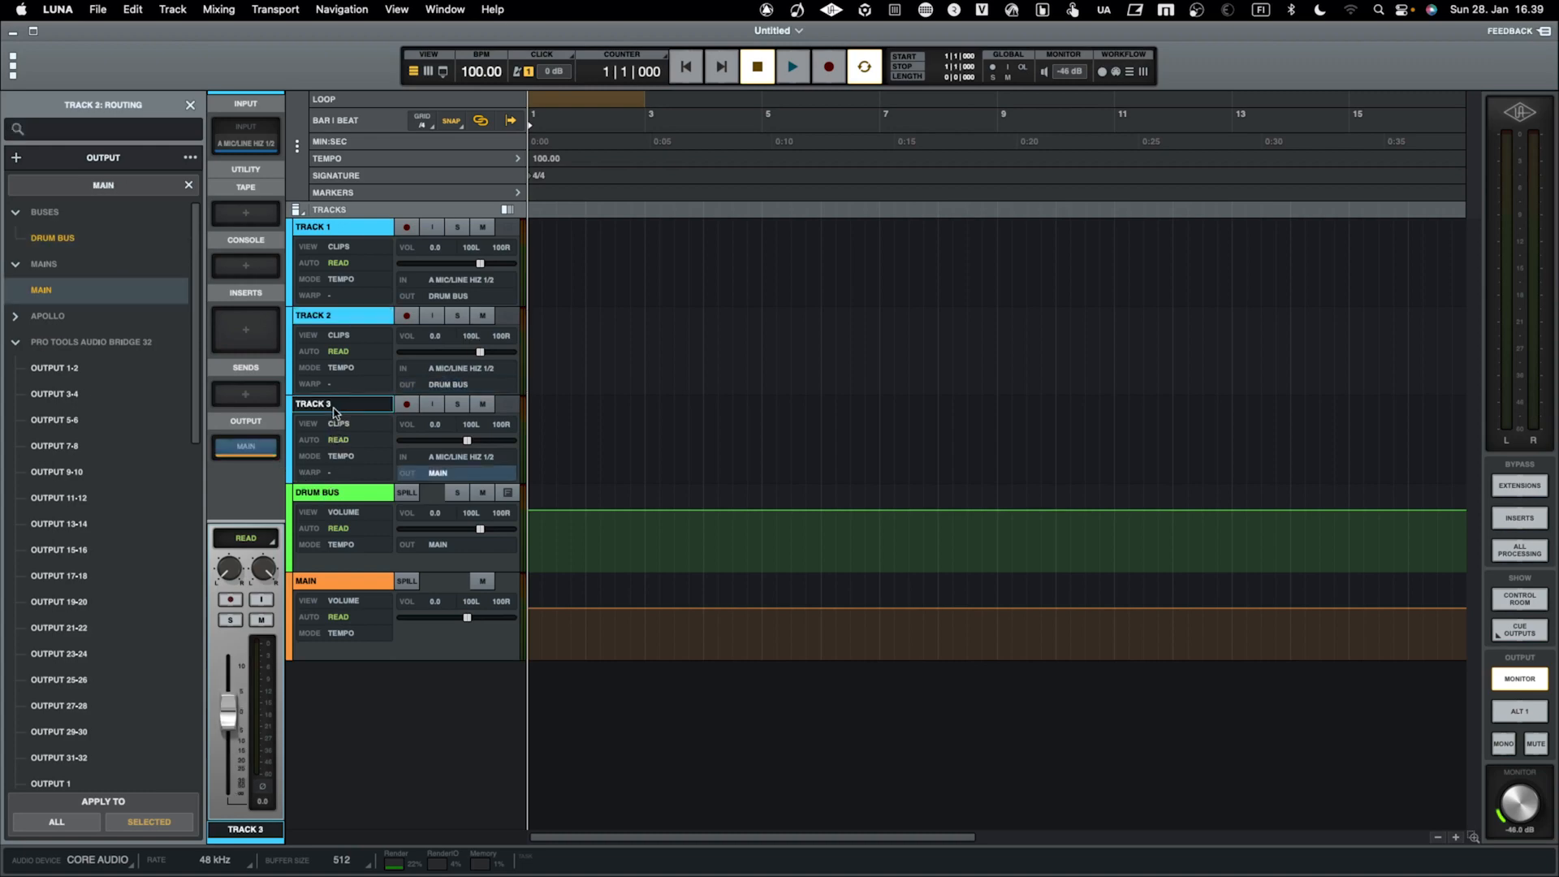
{"action": "left_click", "coordinate": [112, 239]}
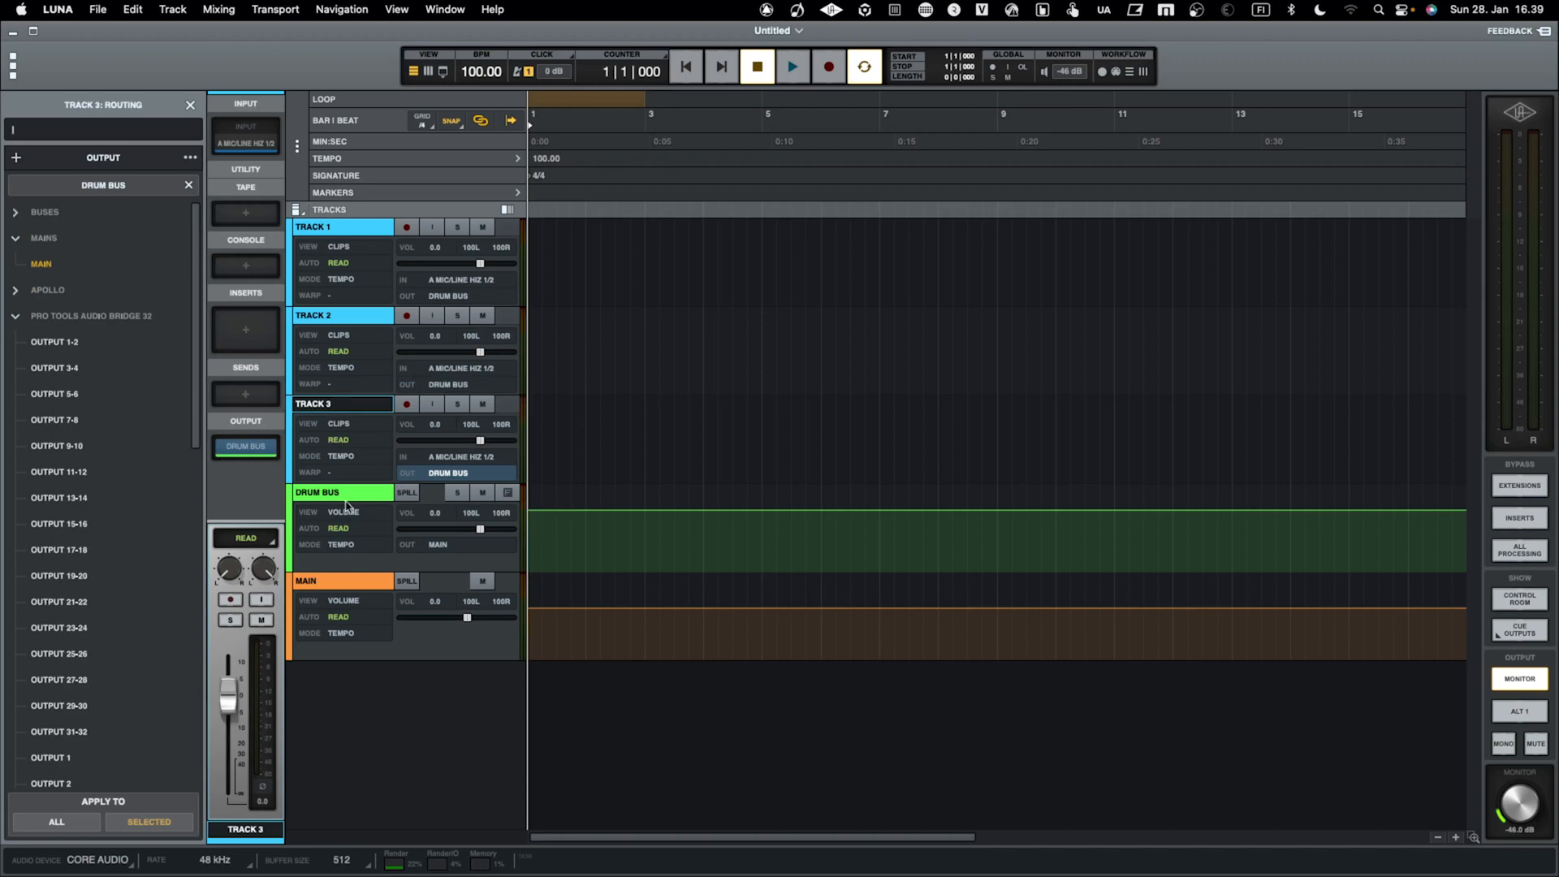
Check the output routing of the three audio tracks and of DRUM BUS
{"action": "left_click", "coordinate": [357, 232]}
{"action": "left_click", "coordinate": [352, 315]}
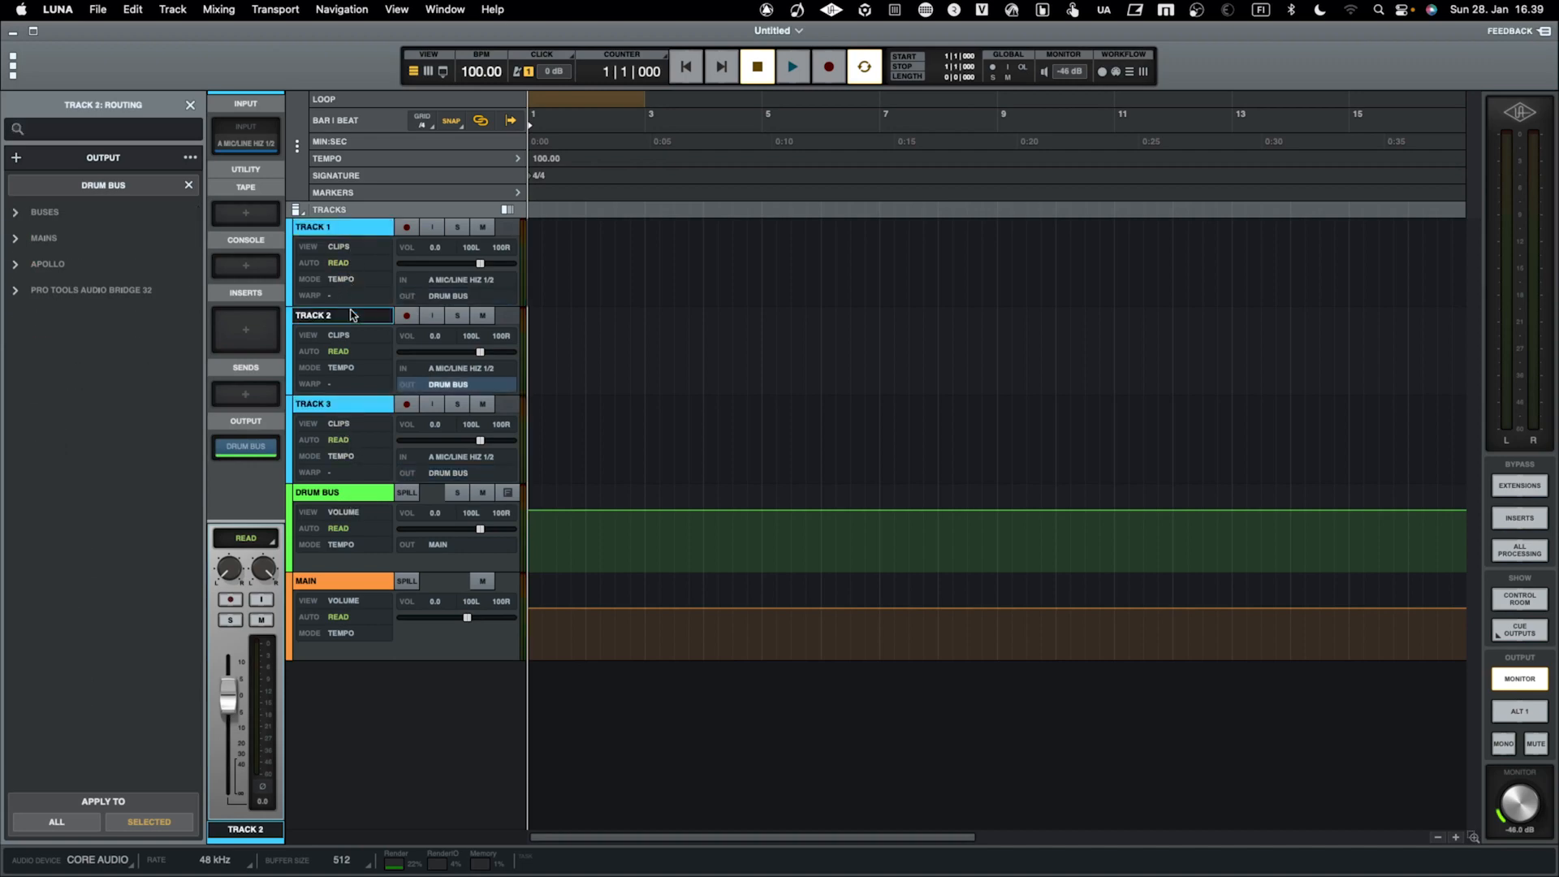
{"action": "left_click", "coordinate": [353, 405]}
{"action": "left_click", "coordinate": [341, 492]}
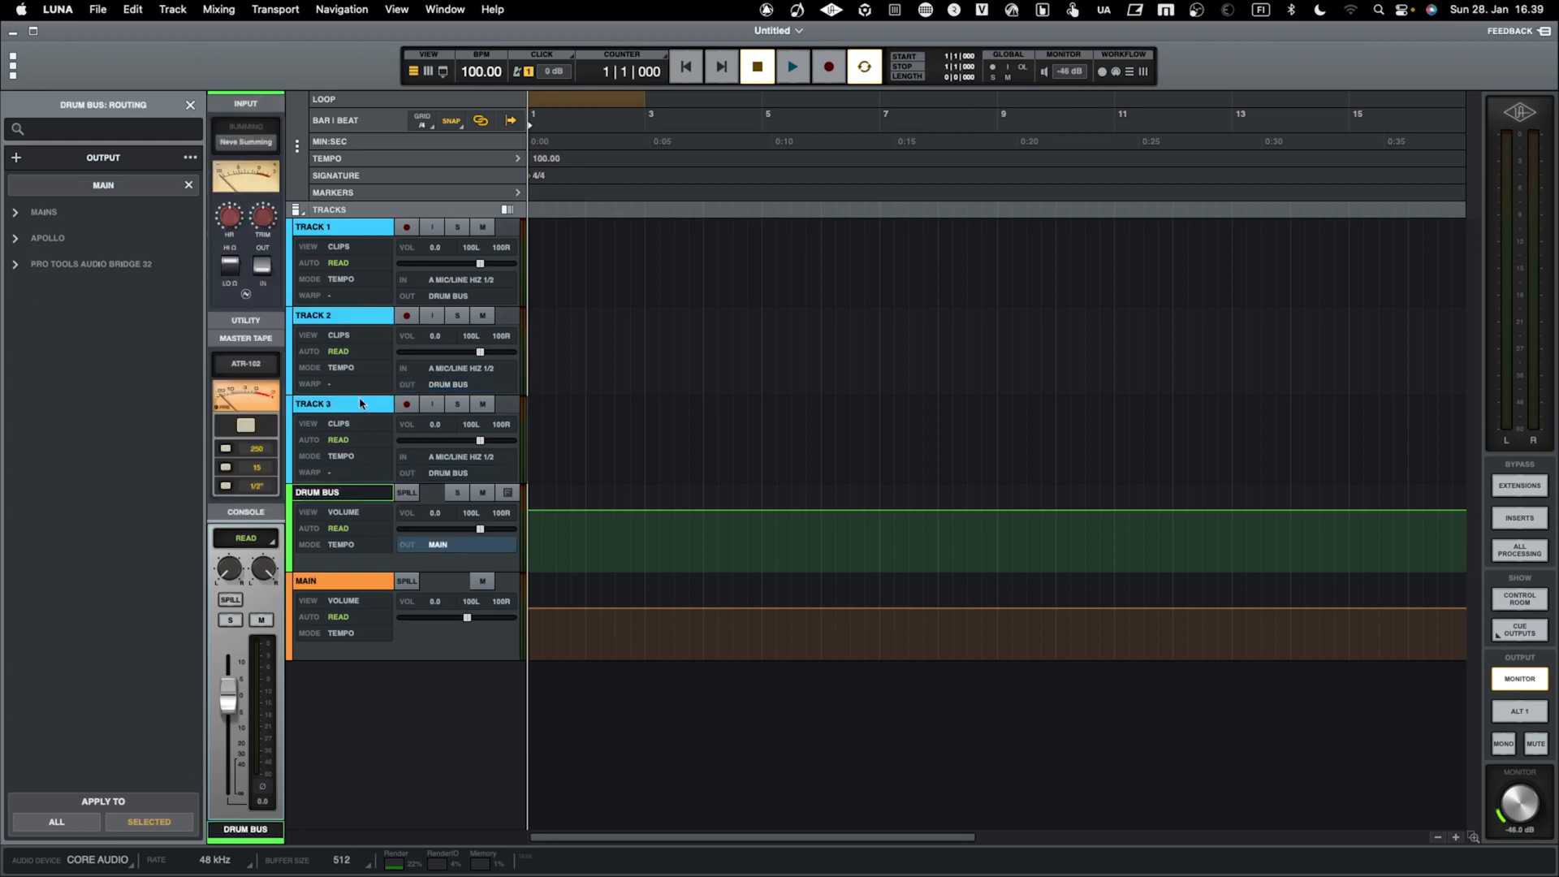
Toggle Track 1's input monitoring on and off, and set its input to Pro Tools Audio Bridge 32 Input 1-2
{"action": "left_click", "coordinate": [432, 227]}
{"action": "left_click", "coordinate": [438, 231]}
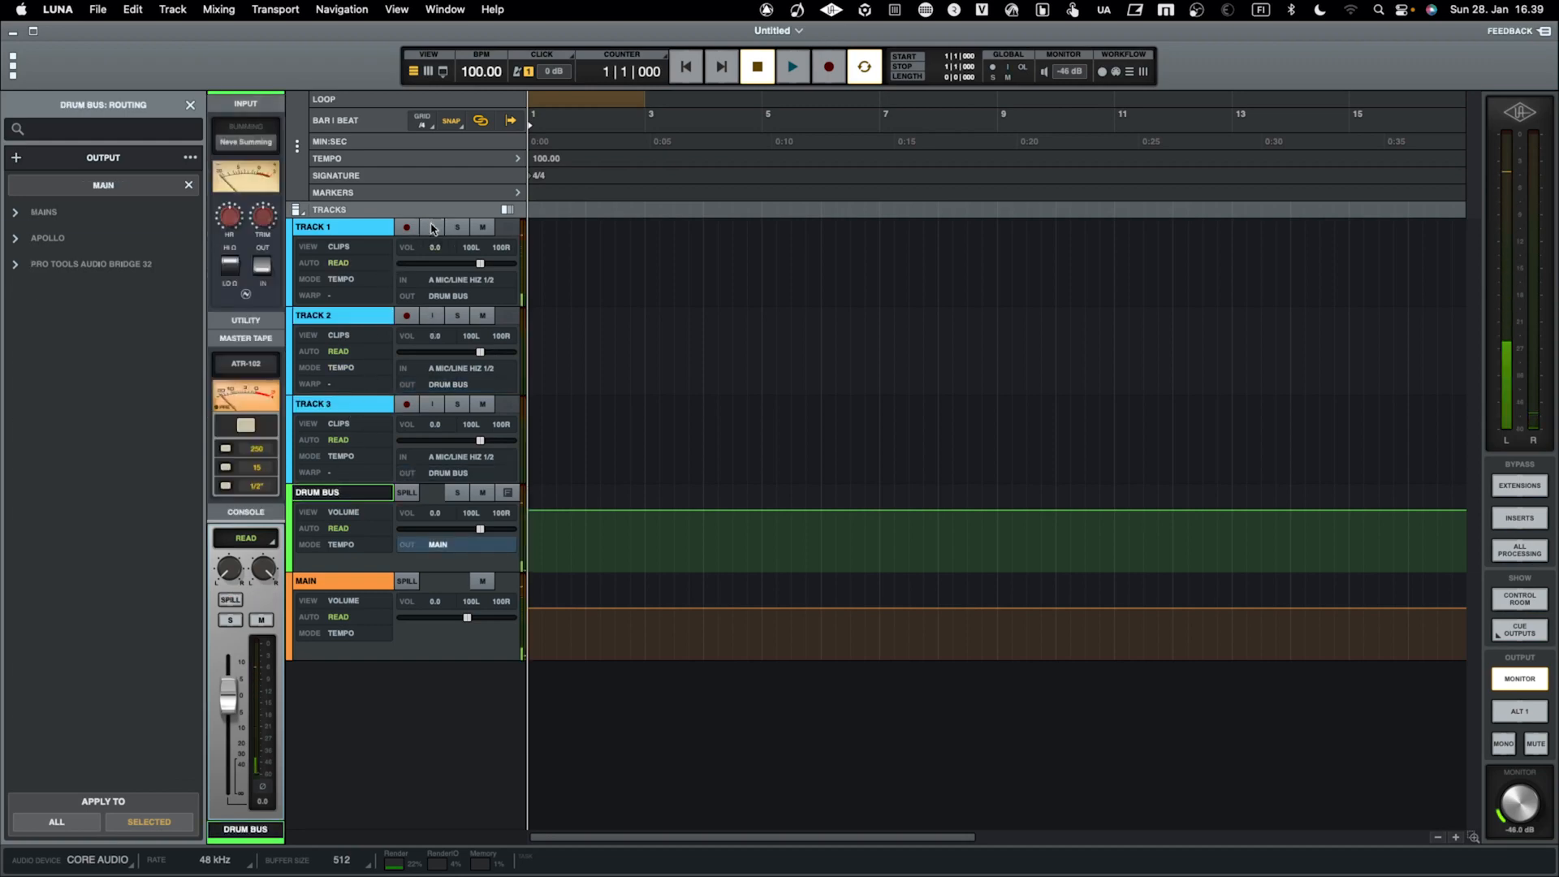
{"action": "left_click", "coordinate": [341, 227]}
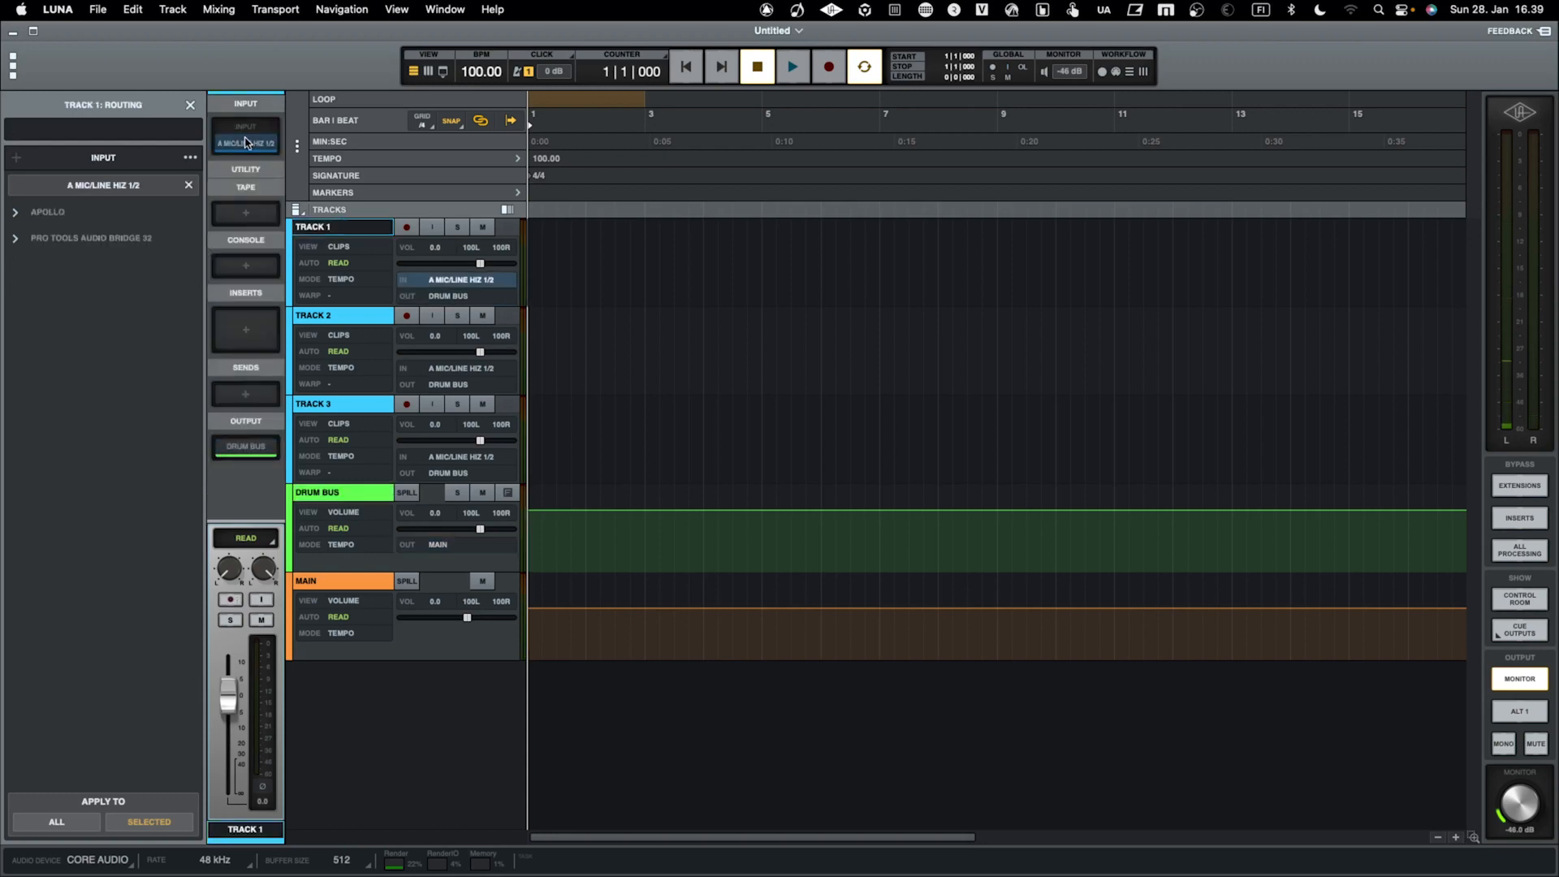
{"action": "left_click", "coordinate": [21, 239]}
{"action": "left_click", "coordinate": [45, 266]}
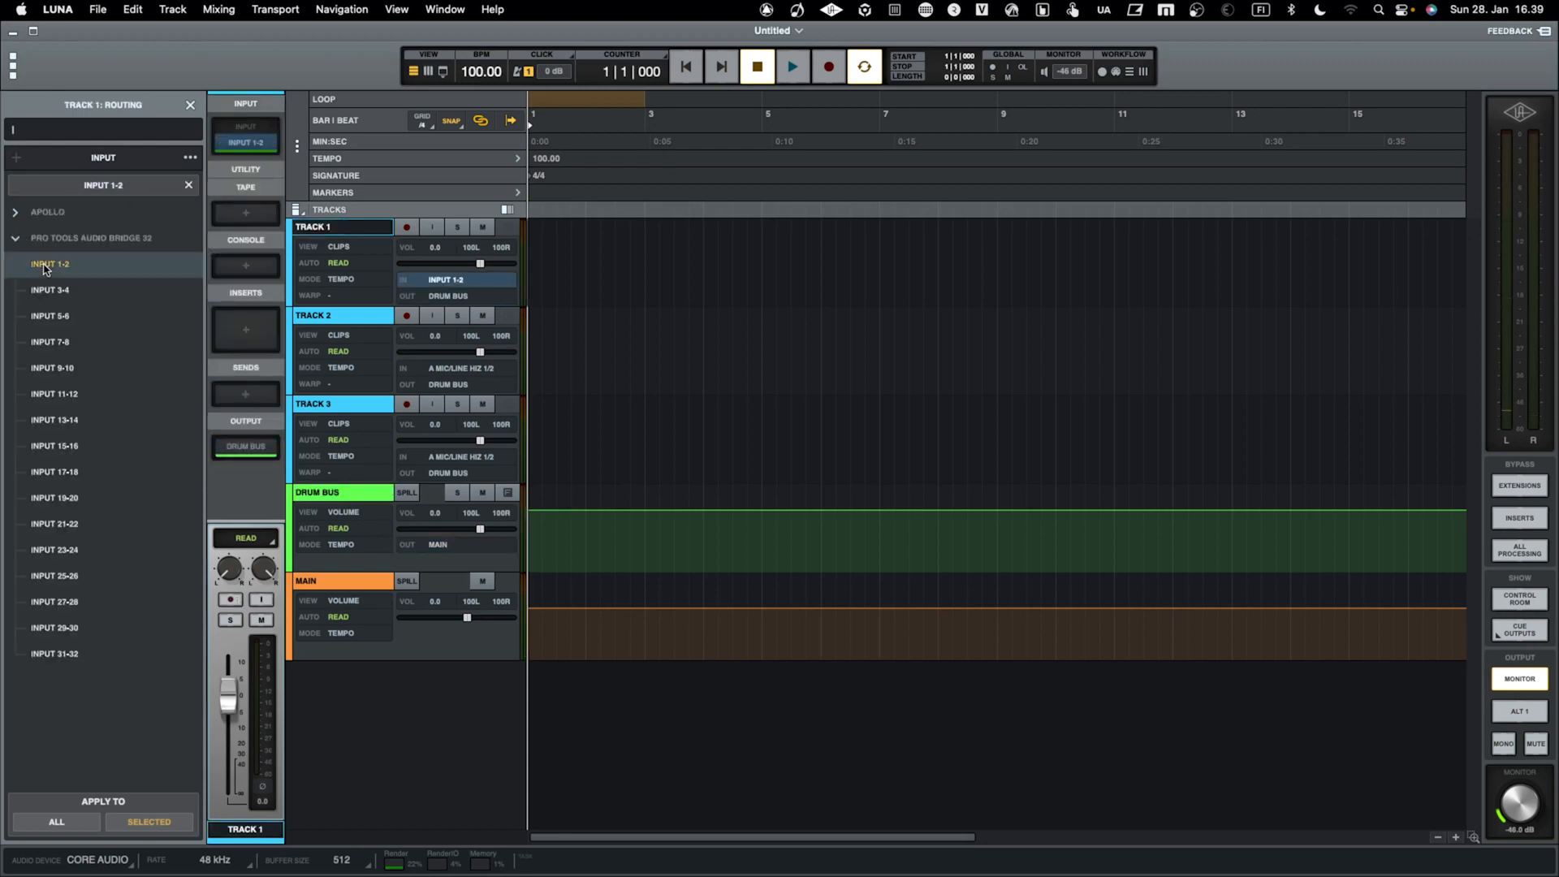
Set Track 2's input to Pro Tools Audio Bridge 32 Input 3-4 and Track 3's input to Input 5-6
{"action": "left_click", "coordinate": [344, 315]}
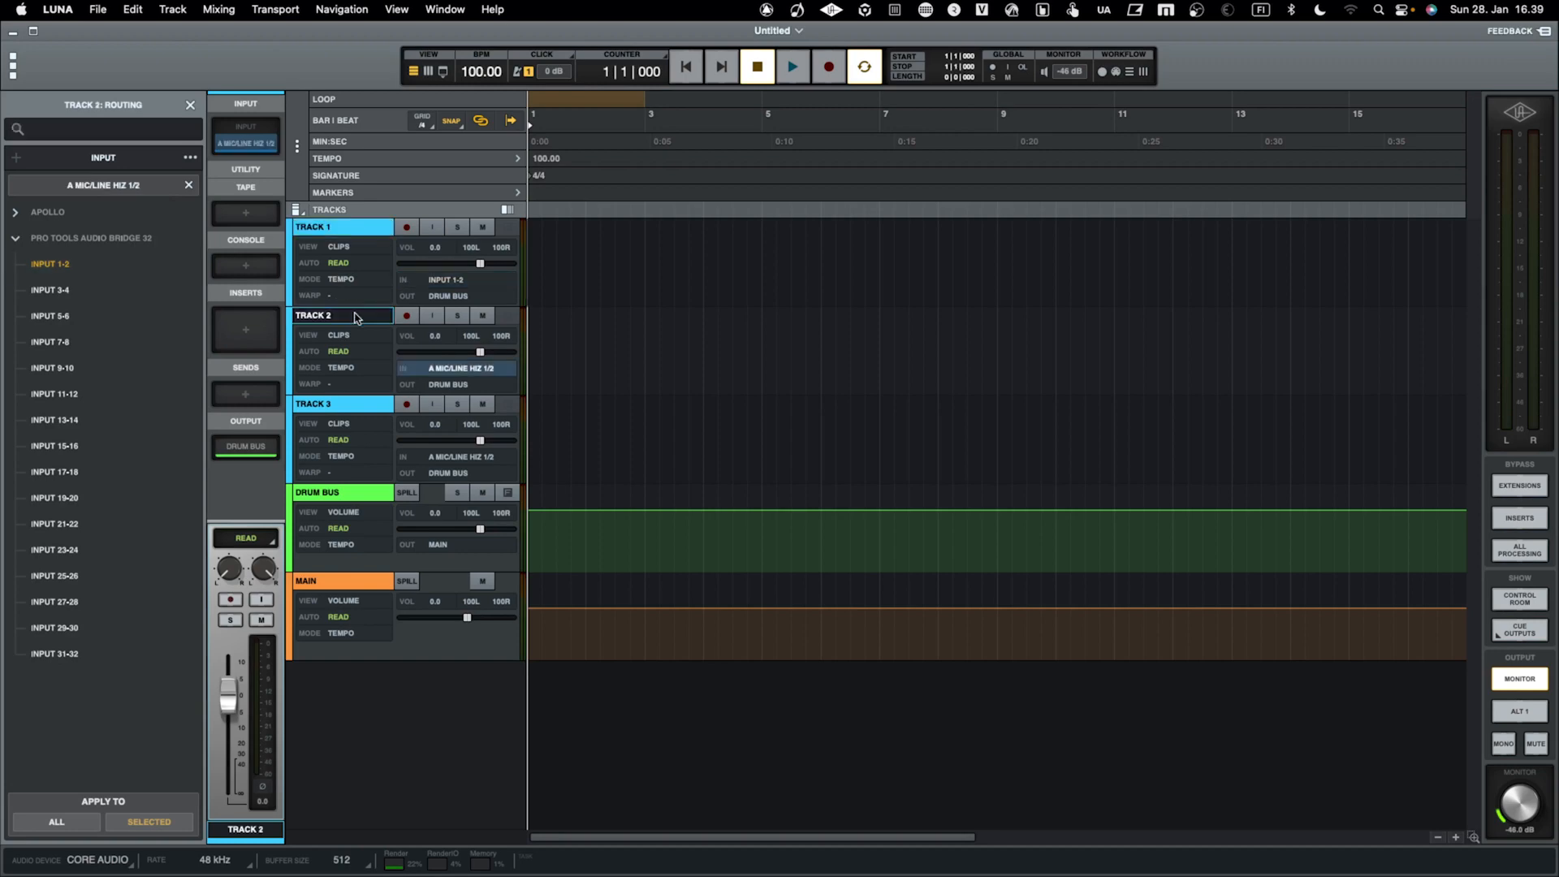
{"action": "left_click", "coordinate": [84, 293]}
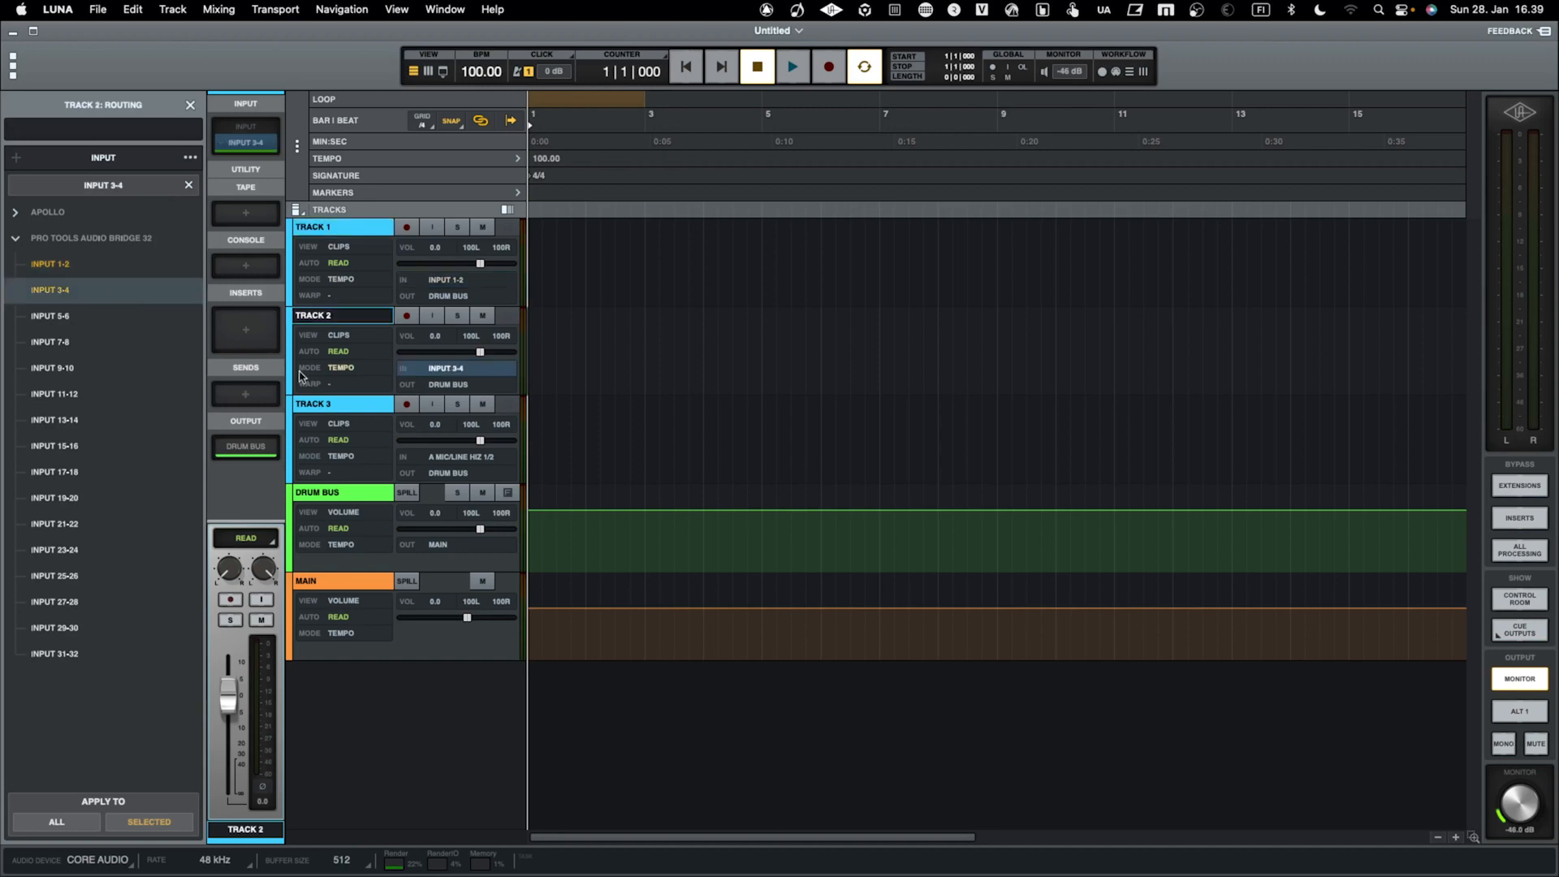
{"action": "left_click", "coordinate": [335, 405]}
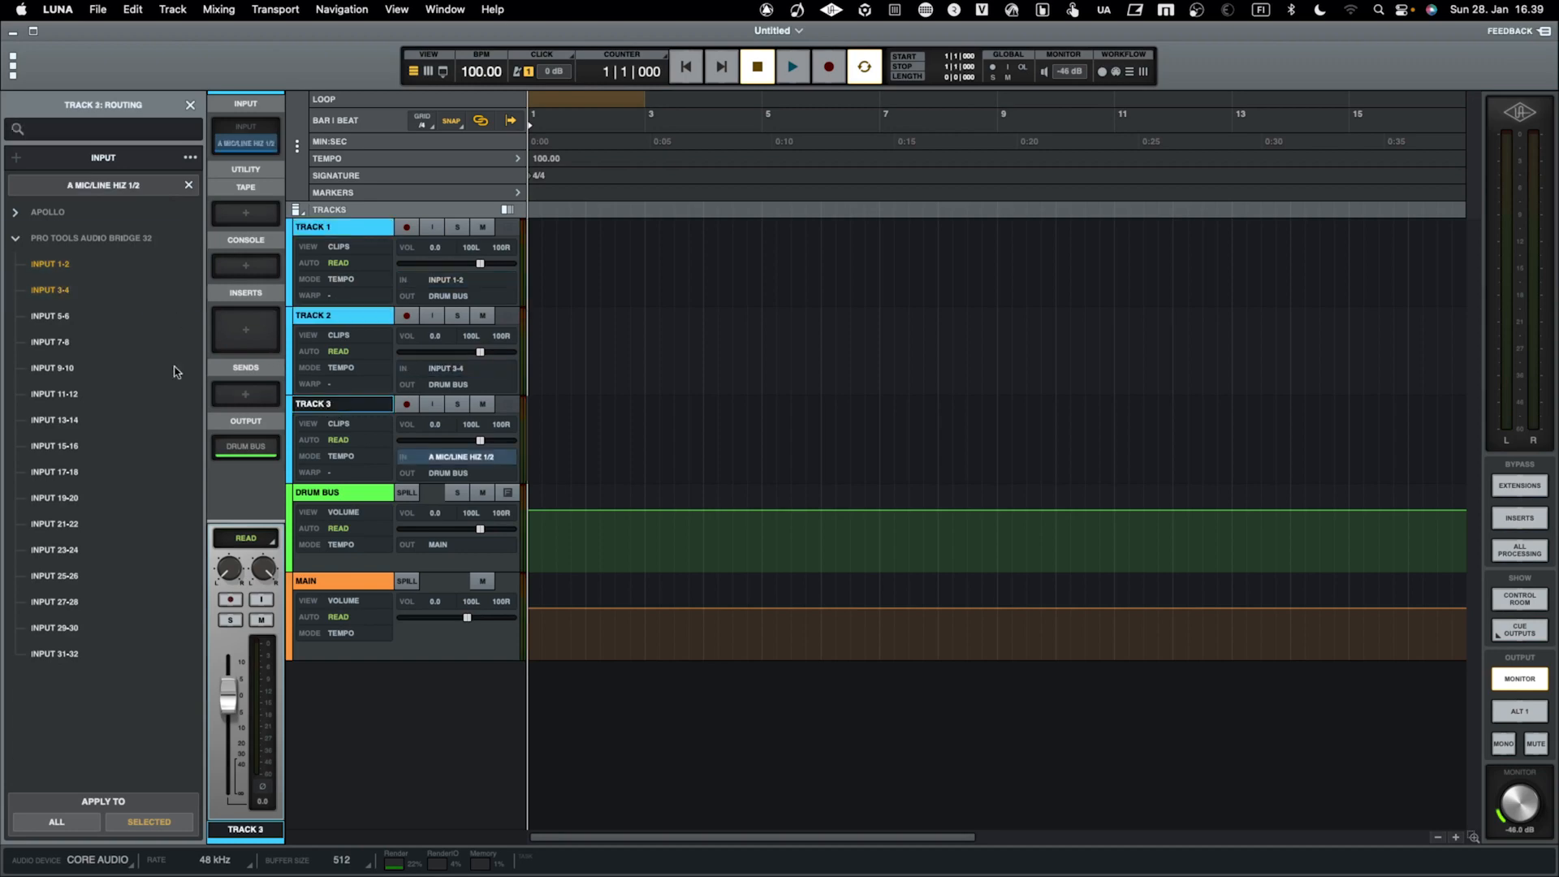
{"action": "left_click", "coordinate": [81, 318]}
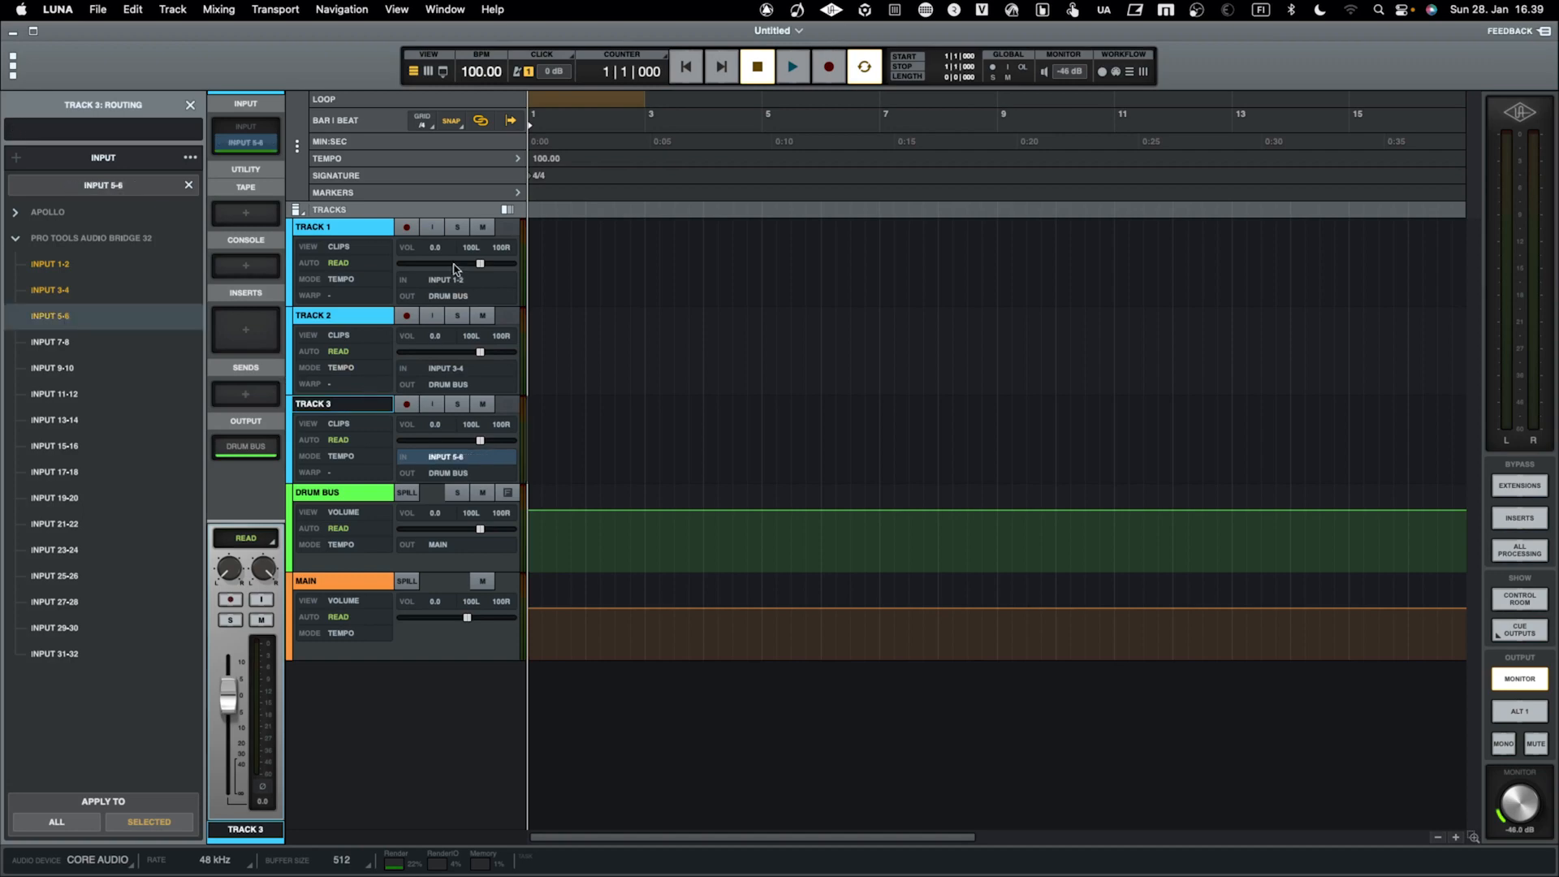
Enable input monitoring on Track 1, Track 2 and Track 3, and close the track routing view
{"action": "left_click", "coordinate": [432, 228]}
{"action": "left_click", "coordinate": [433, 315]}
{"action": "left_click", "coordinate": [432, 404]}
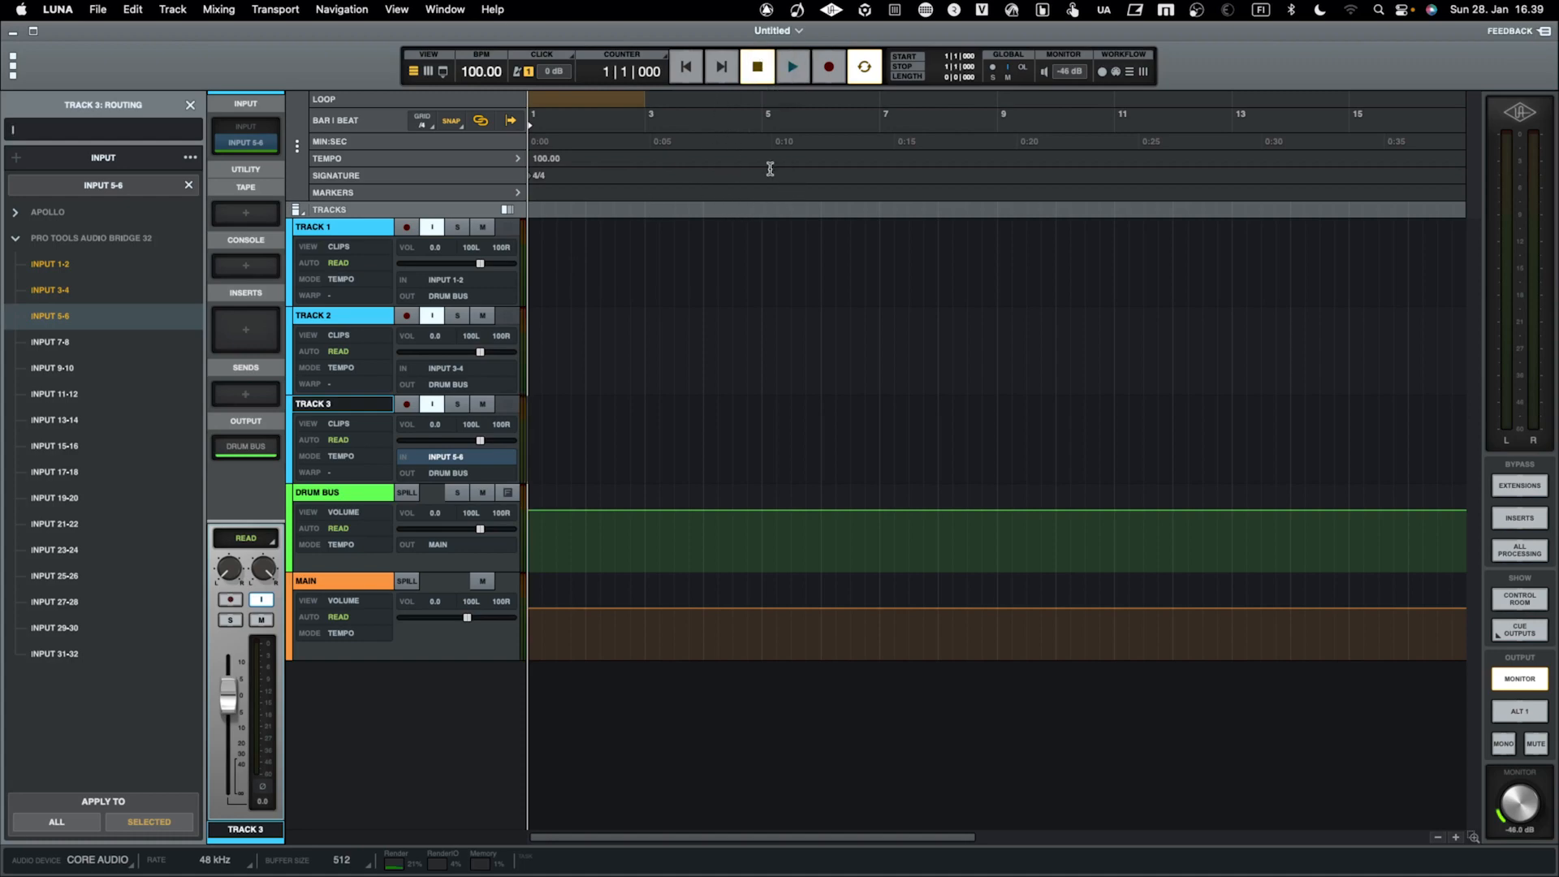
{"action": "left_click", "coordinate": [190, 106]}
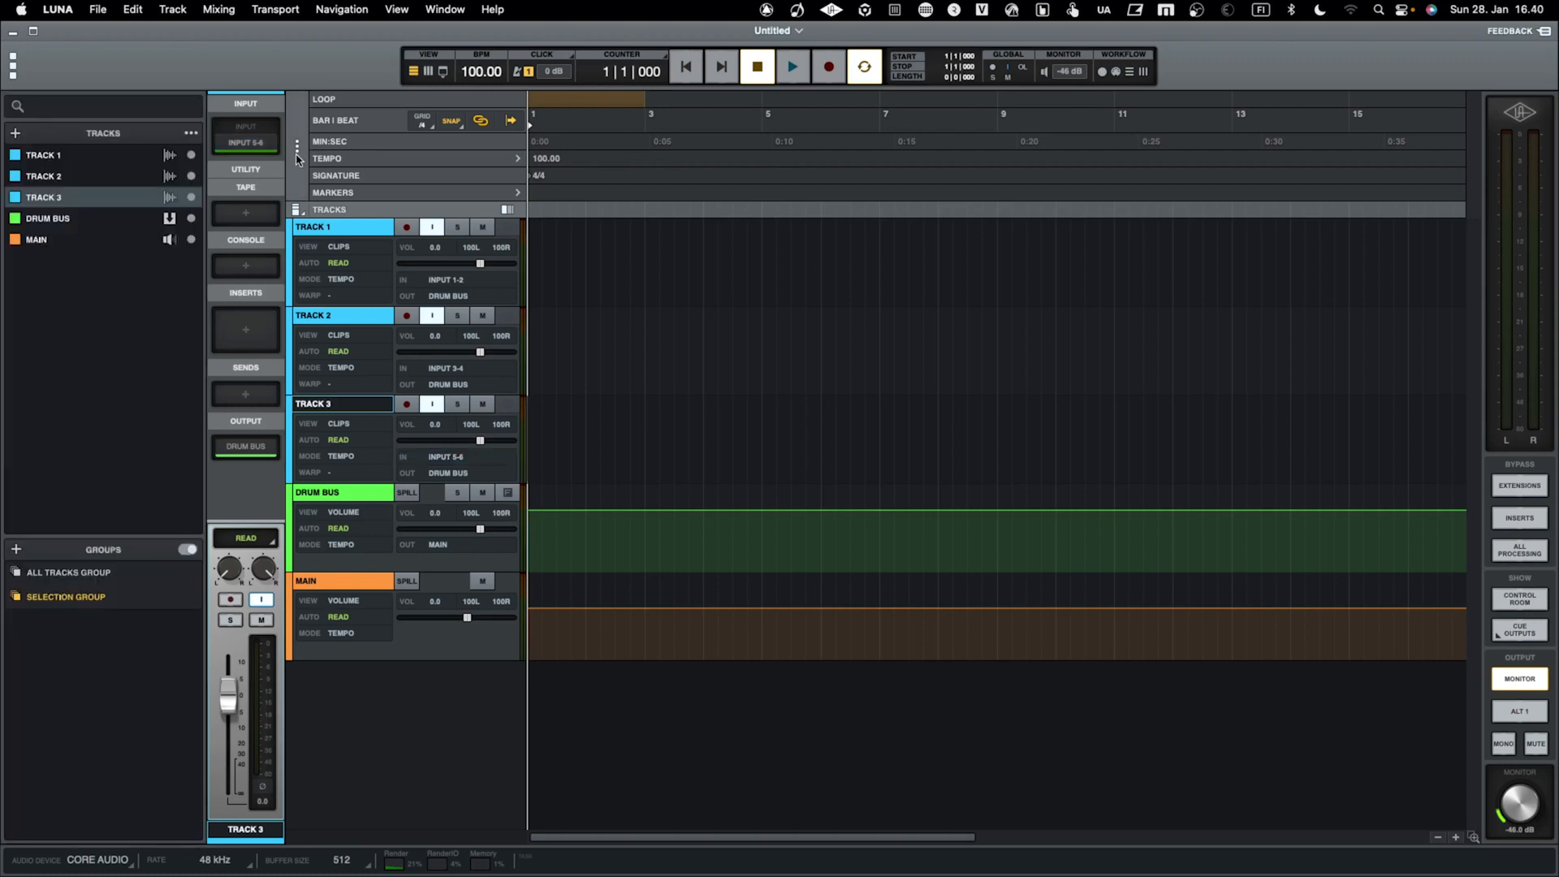
Start playback and switch between LUNA and Maschine 2 to check that the drum pattern plays in sync
{"action": "left_click", "coordinate": [794, 68]}
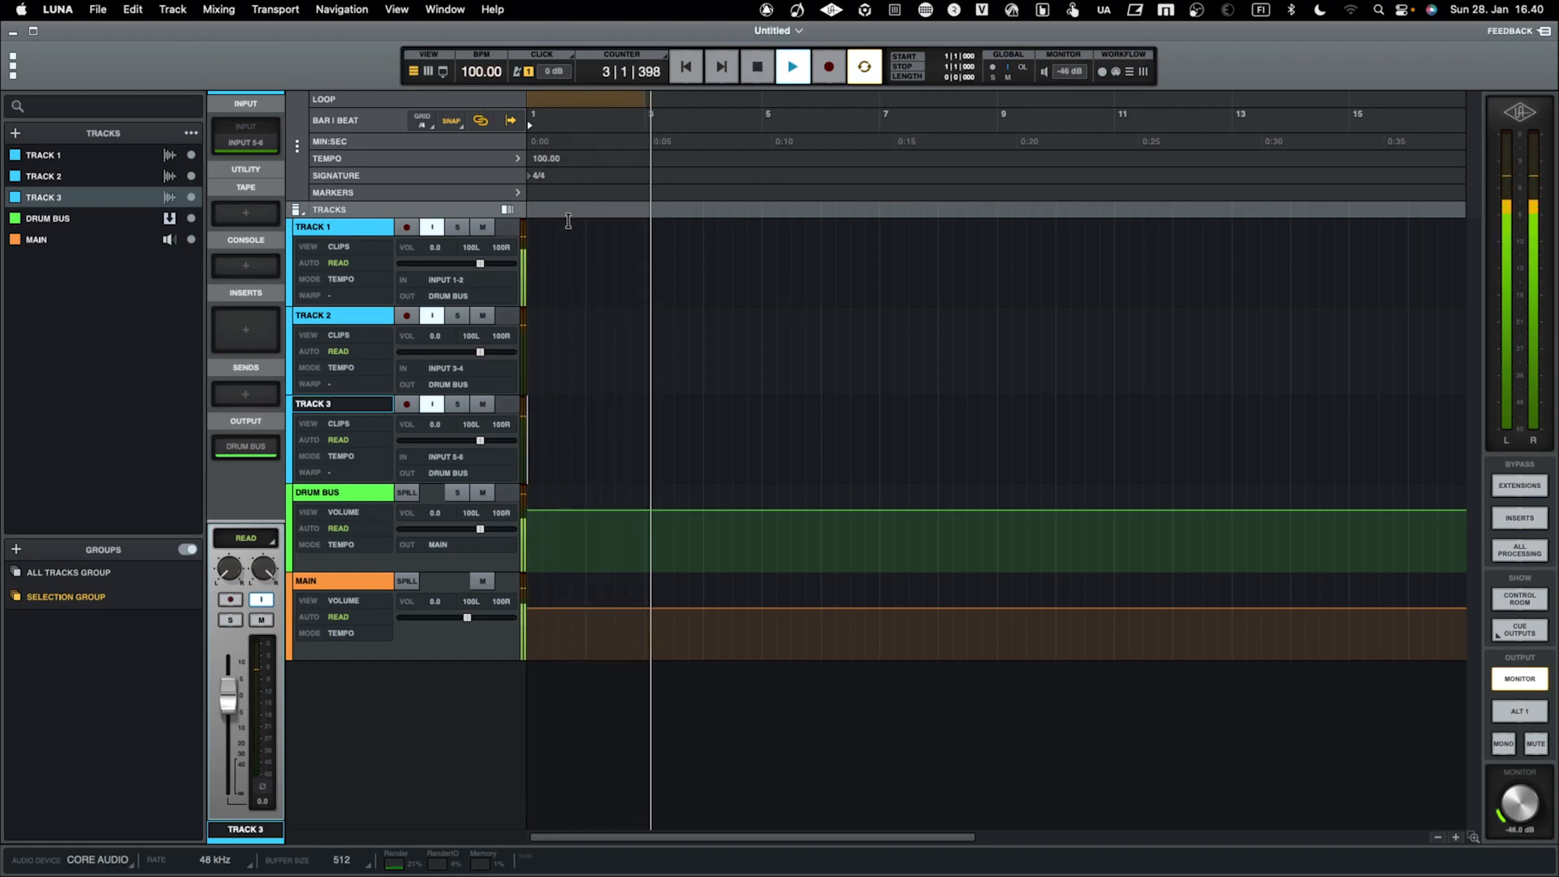
{"action": "key", "text": "ctrl+Right"}
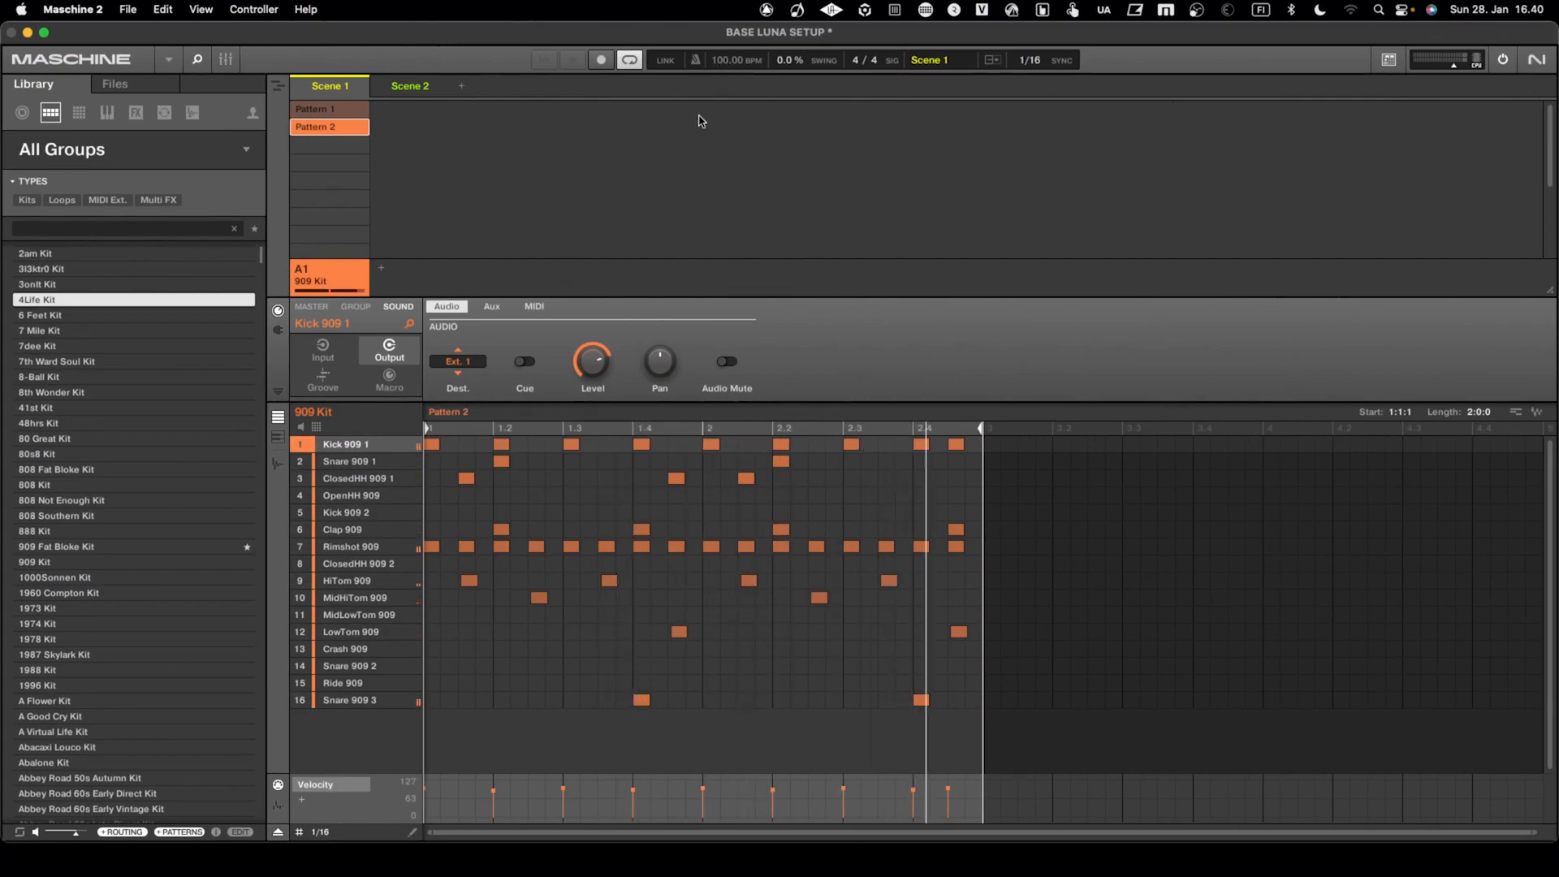
{"action": "key", "text": "ctrl+Left"}
{"action": "key", "text": "ctrl+Right"}
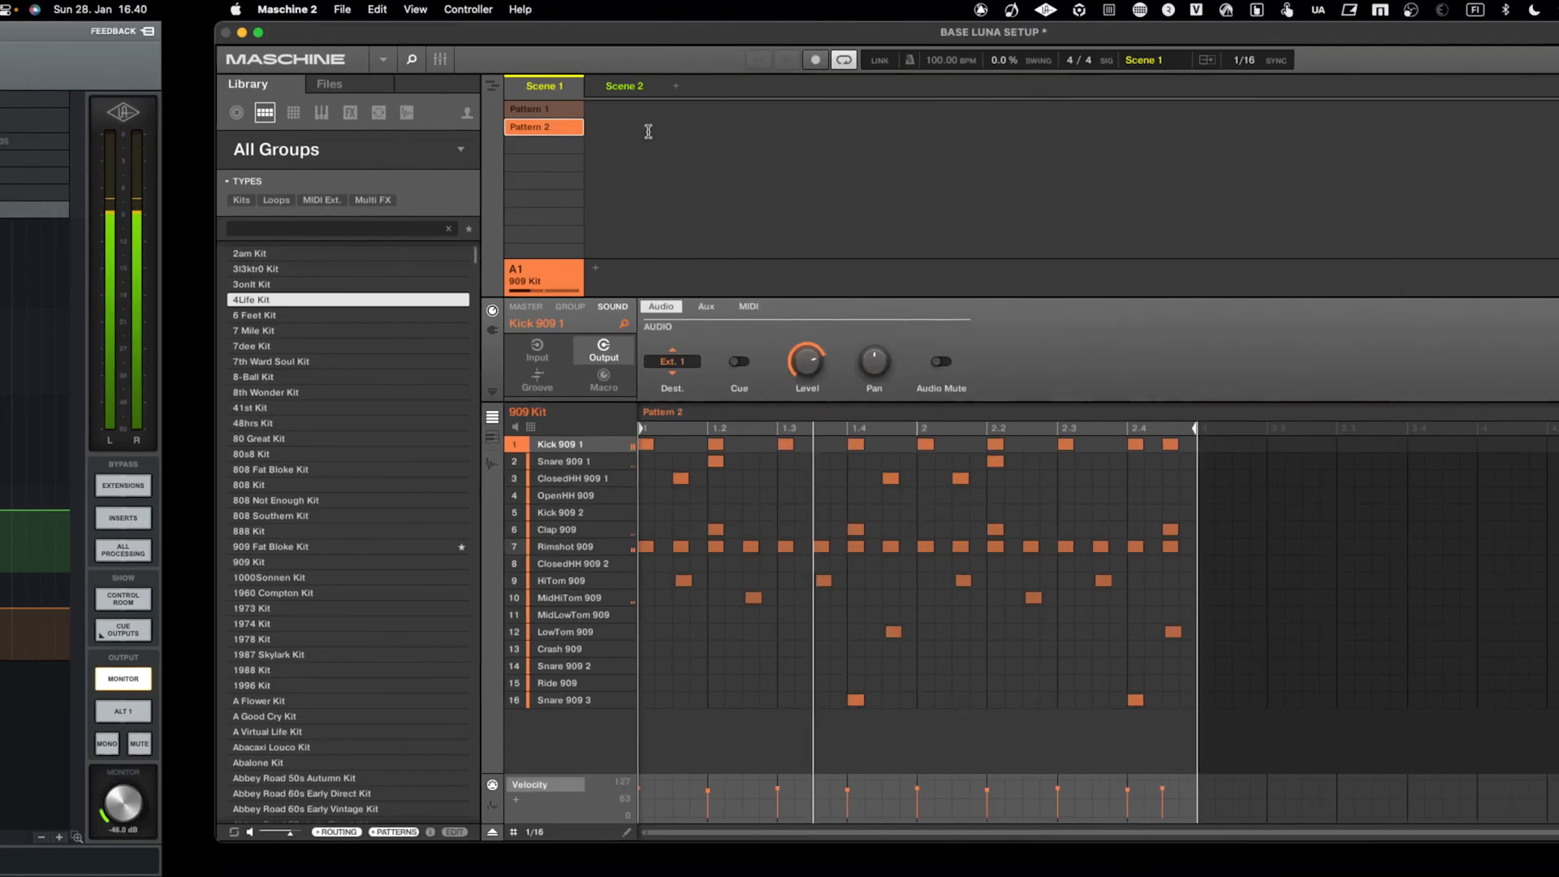
{"action": "key", "text": "ctrl+Left"}
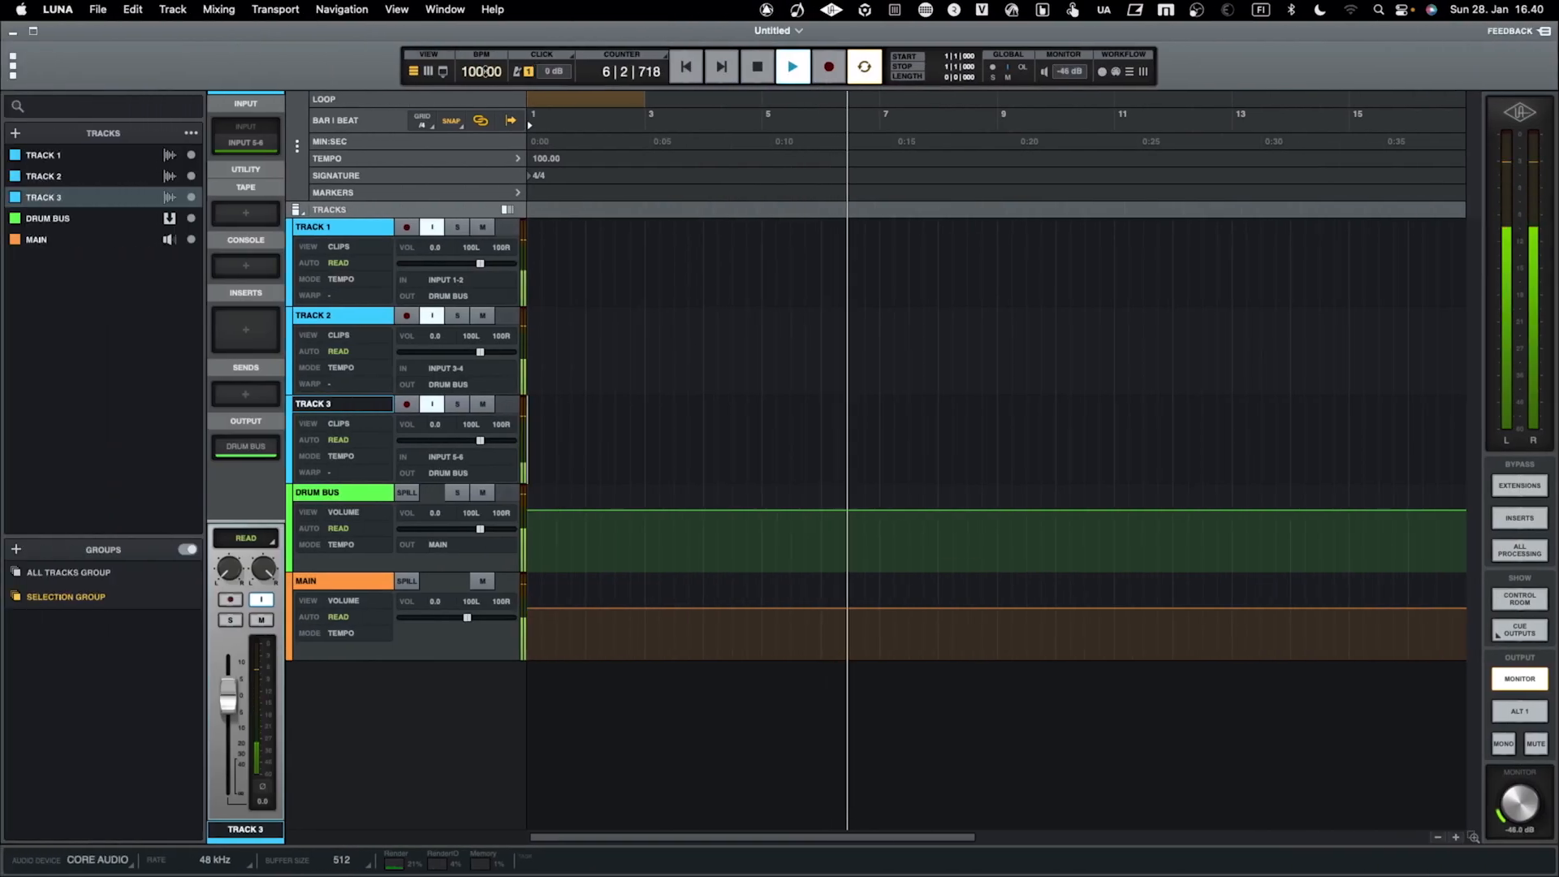
Set the session tempo to 120 BPM during playback and stop the transport
{"action": "double_click", "coordinate": [479, 72]}
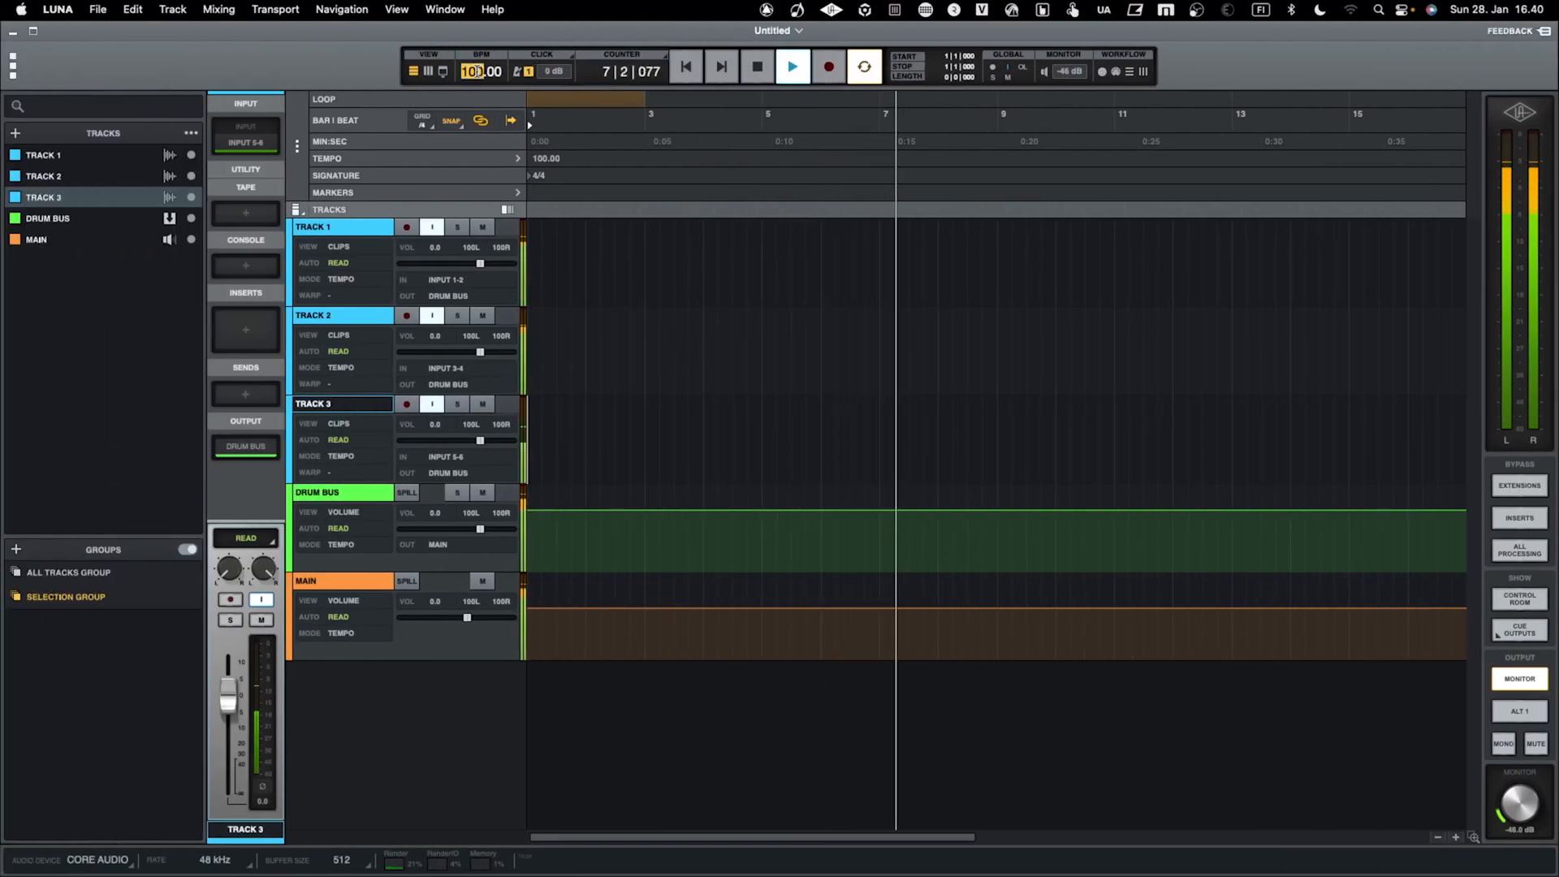
{"action": "type", "text": "120"}
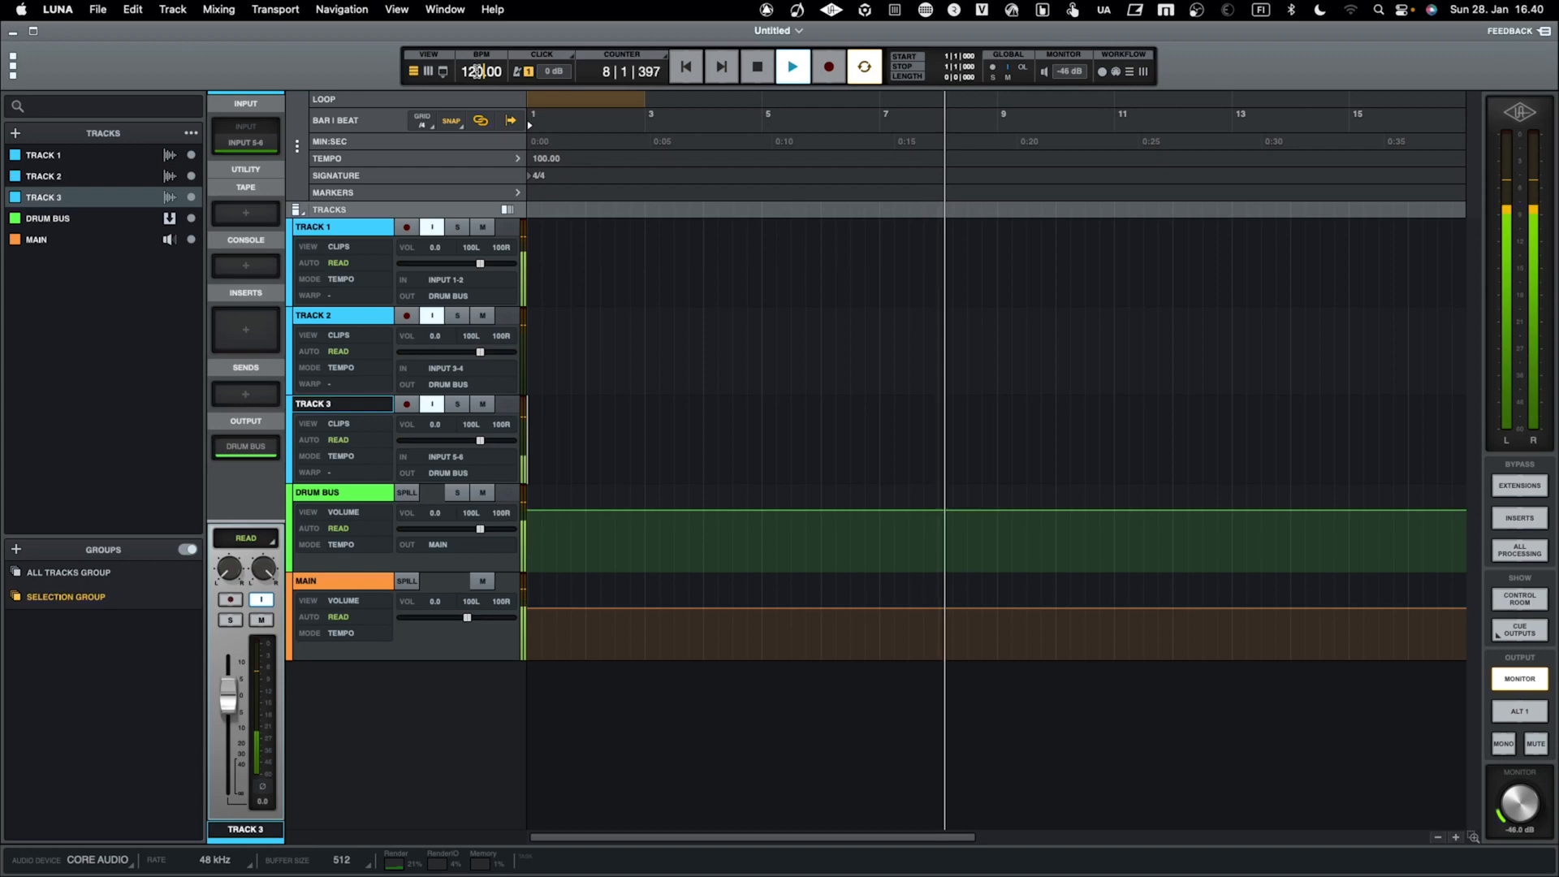
{"action": "key", "text": "Return"}
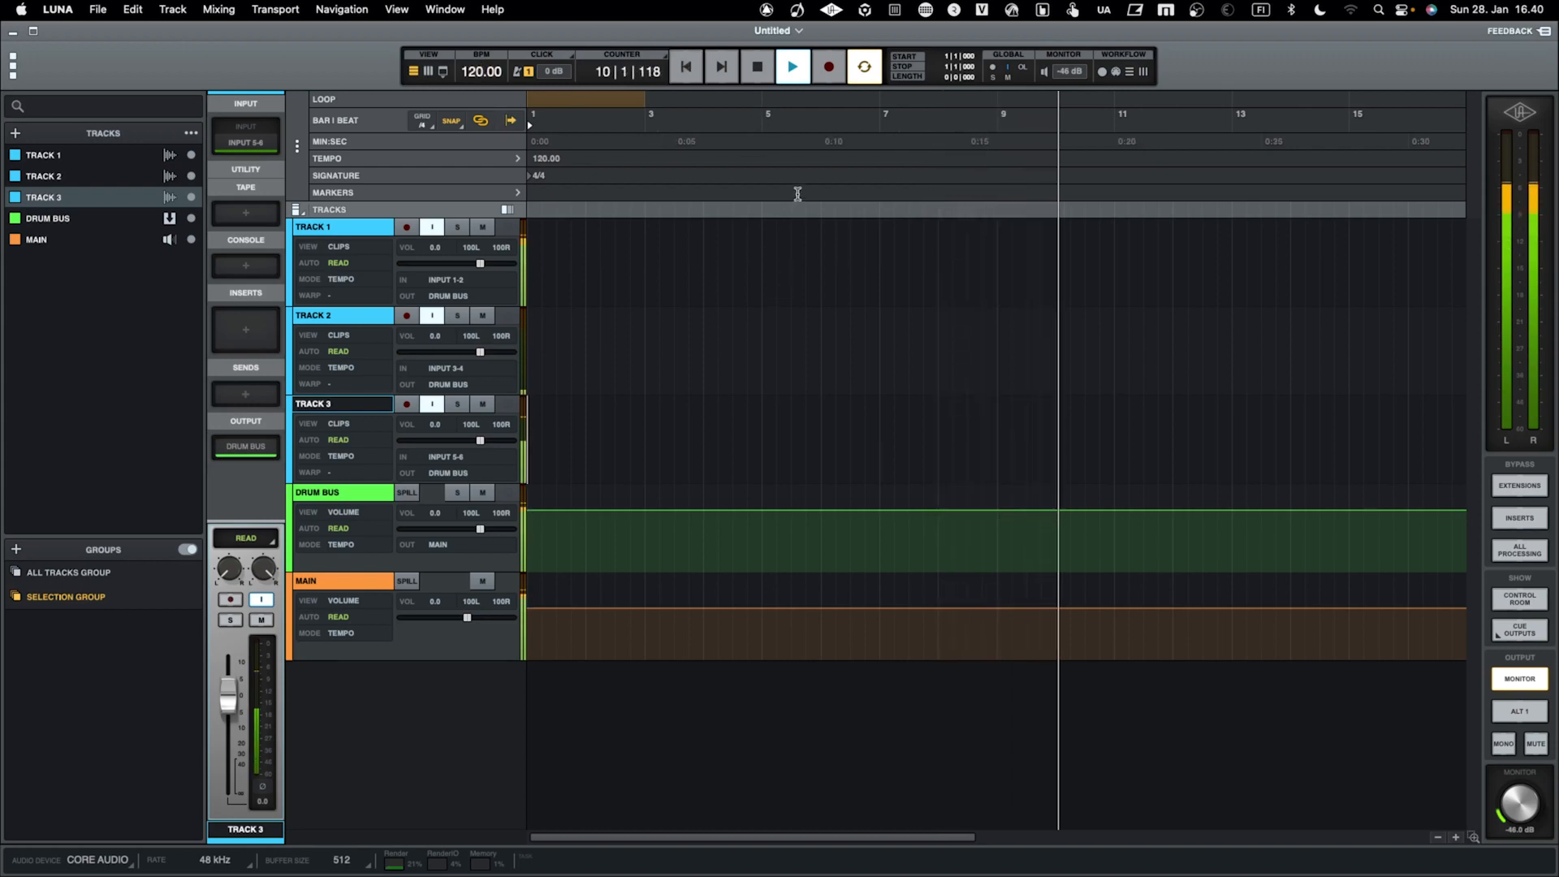
{"action": "left_click", "coordinate": [757, 72]}
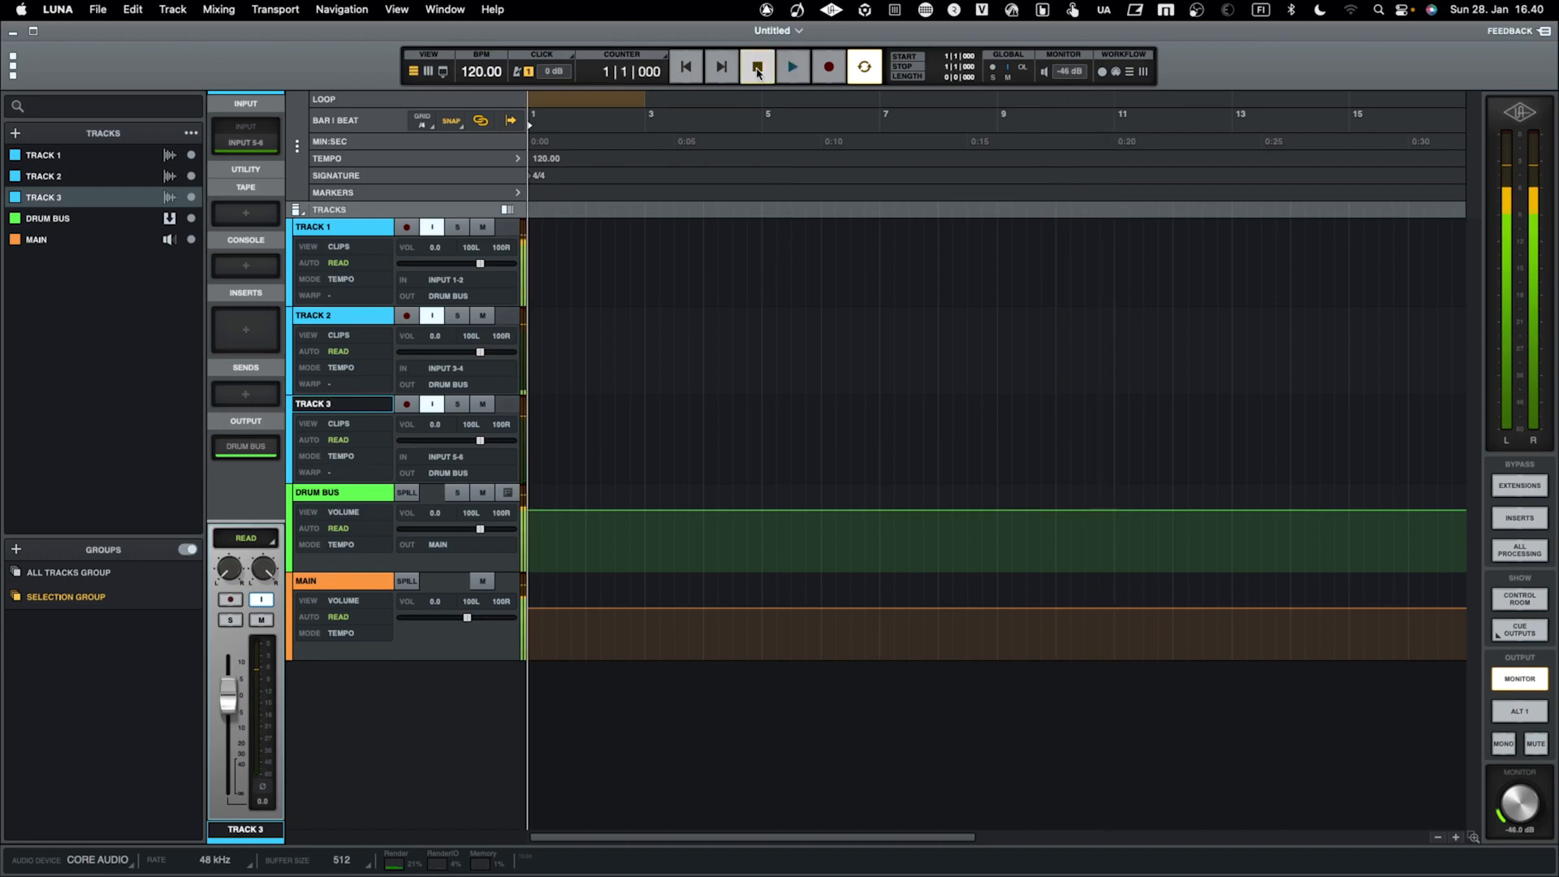
Switch between Maschine 2 and LUNA to compare the tempo shown in both
{"action": "key", "text": "ctrl+Right"}
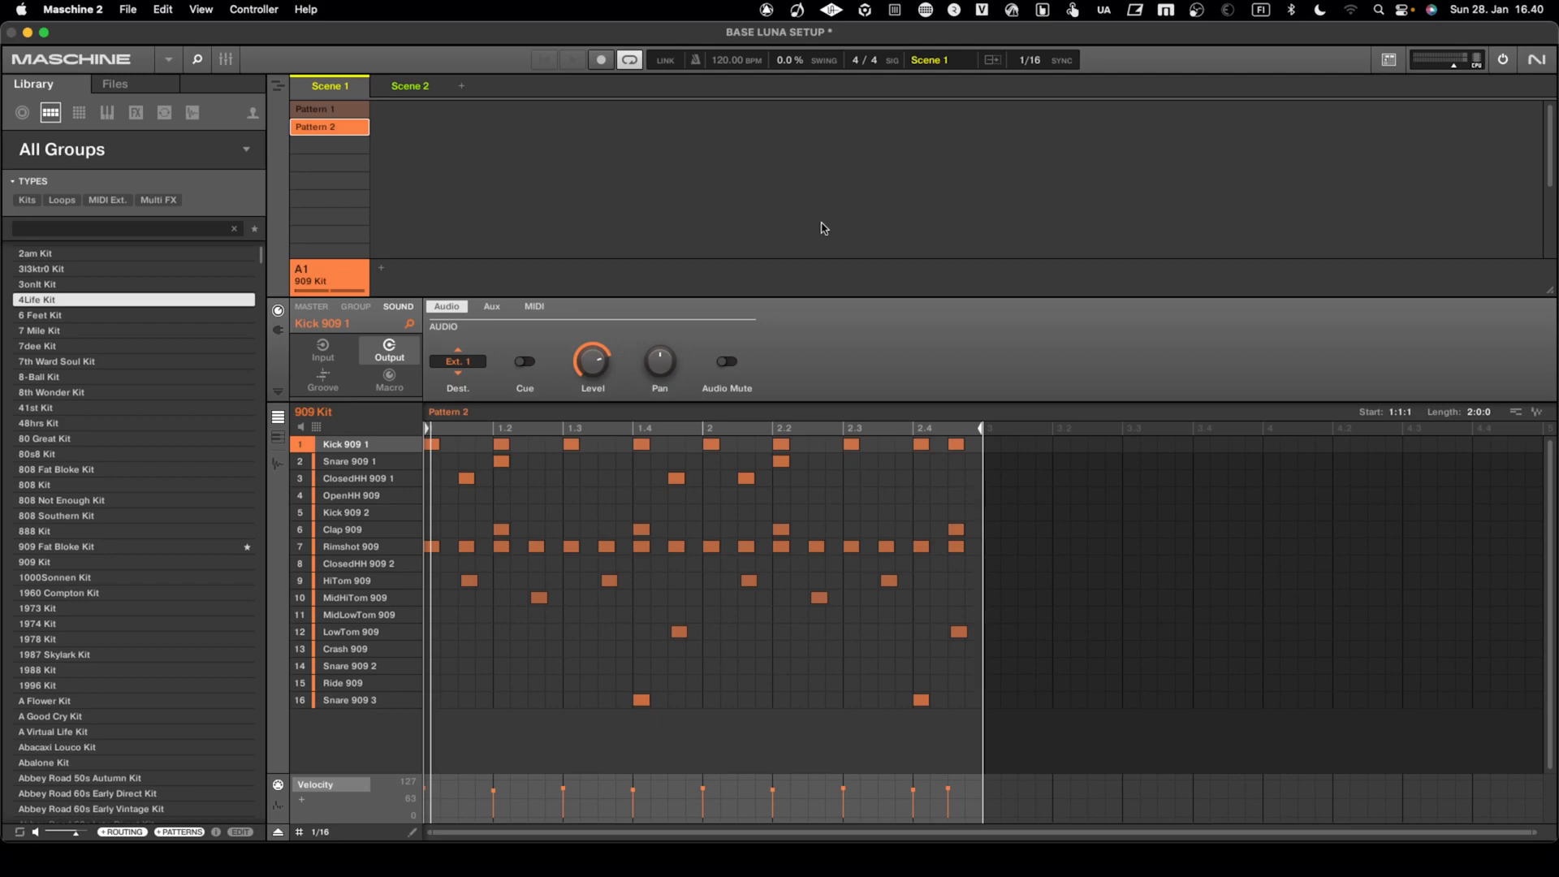
{"action": "key", "text": "ctrl+Left"}
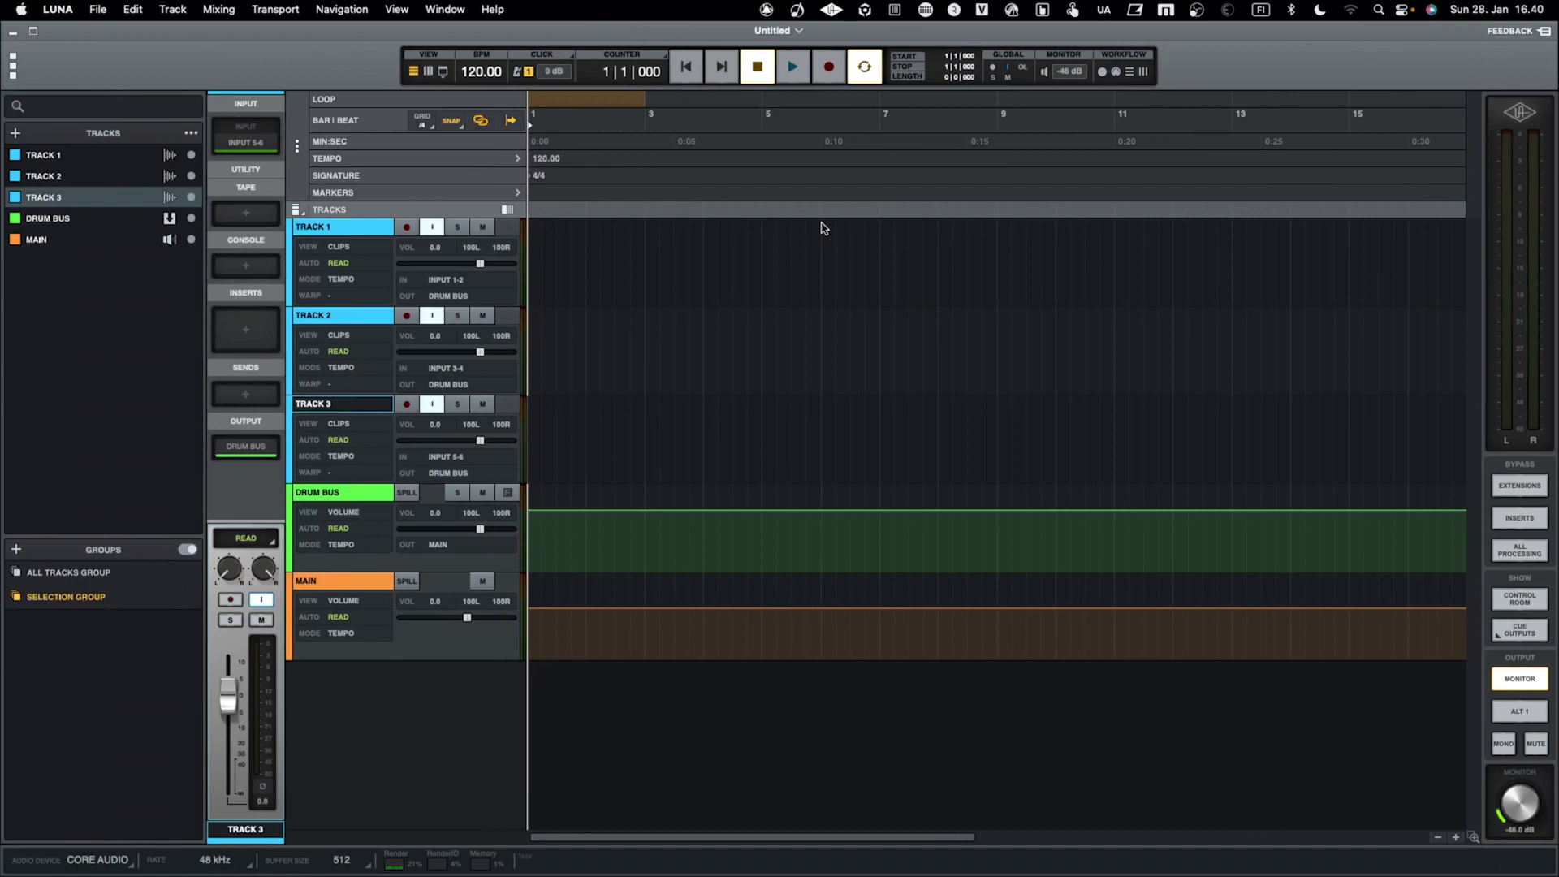
{"action": "key", "text": "ctrl+Right"}
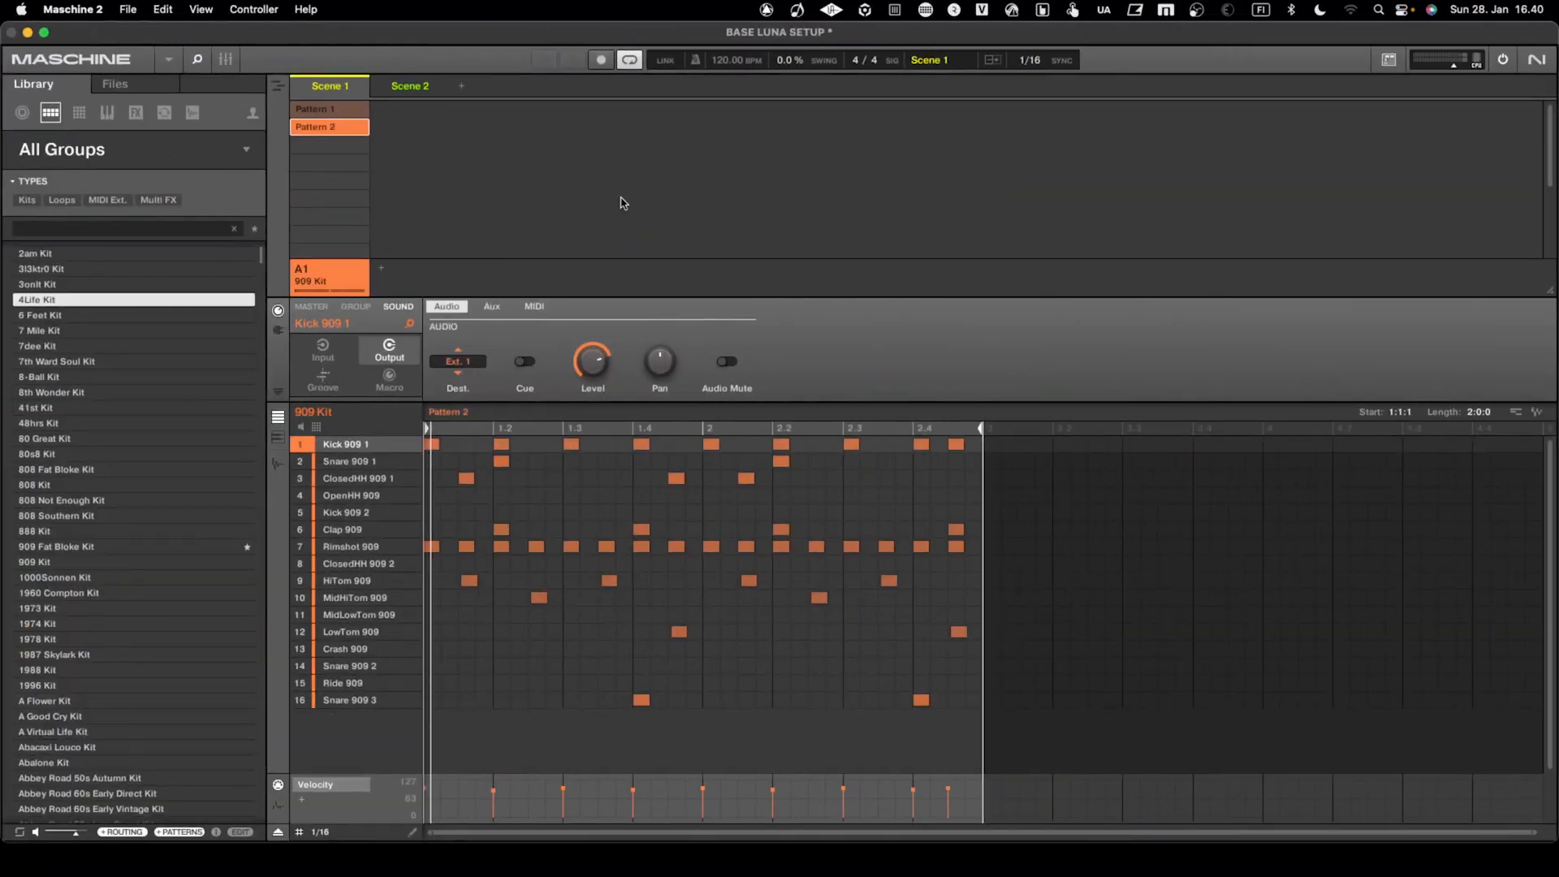
{"action": "key", "text": "ctrl+Left"}
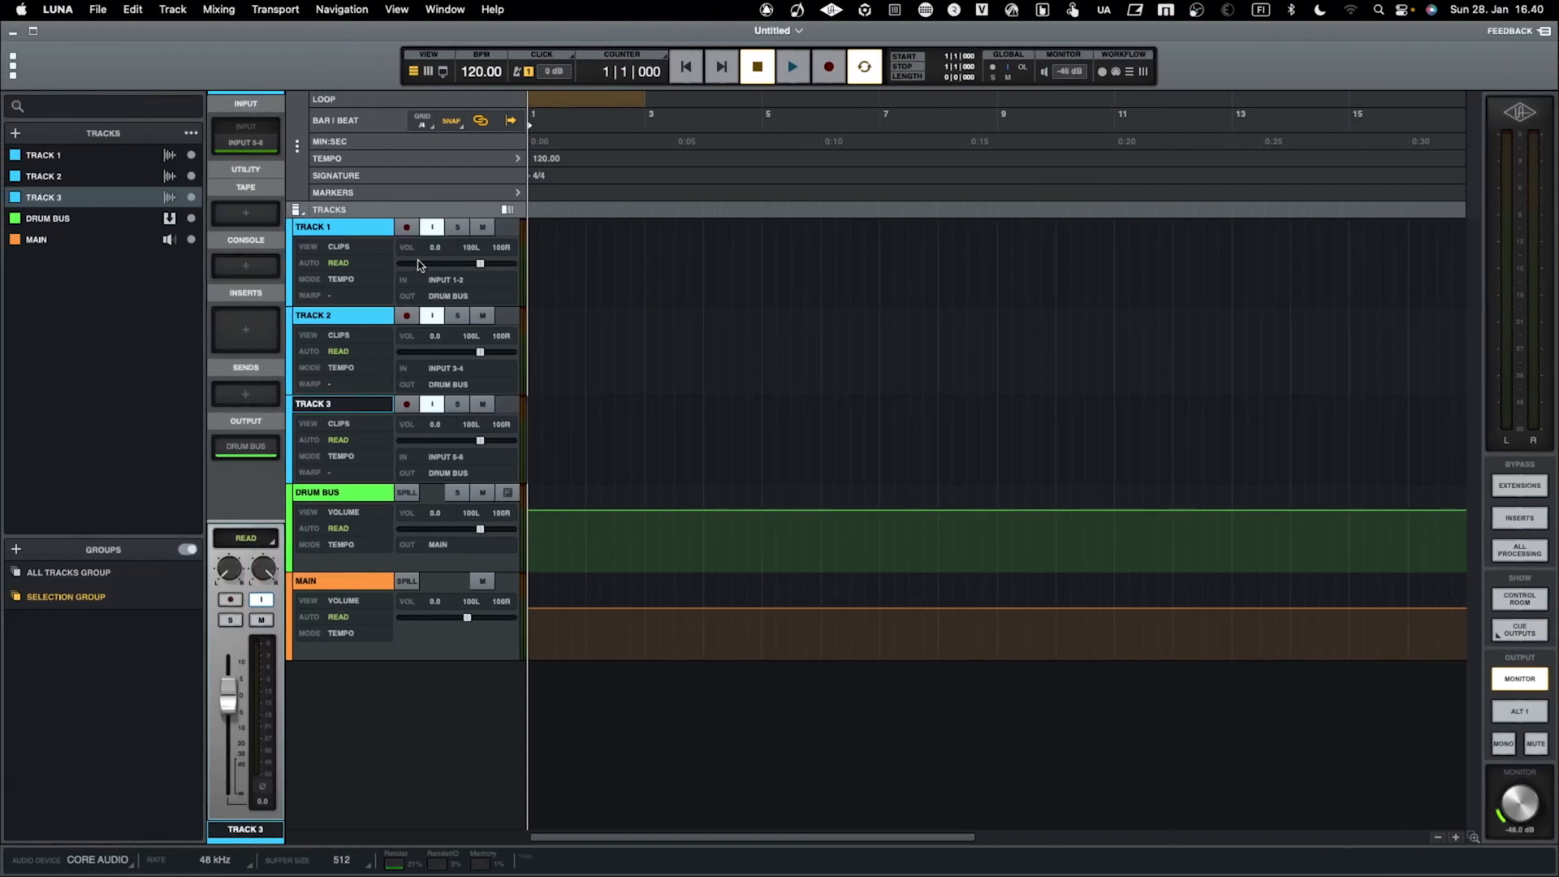
Try to rename Track 1 as KICK, and rename Track 2 as SNARE
{"action": "left_click", "coordinate": [362, 233]}
{"action": "double_click", "coordinate": [360, 231]}
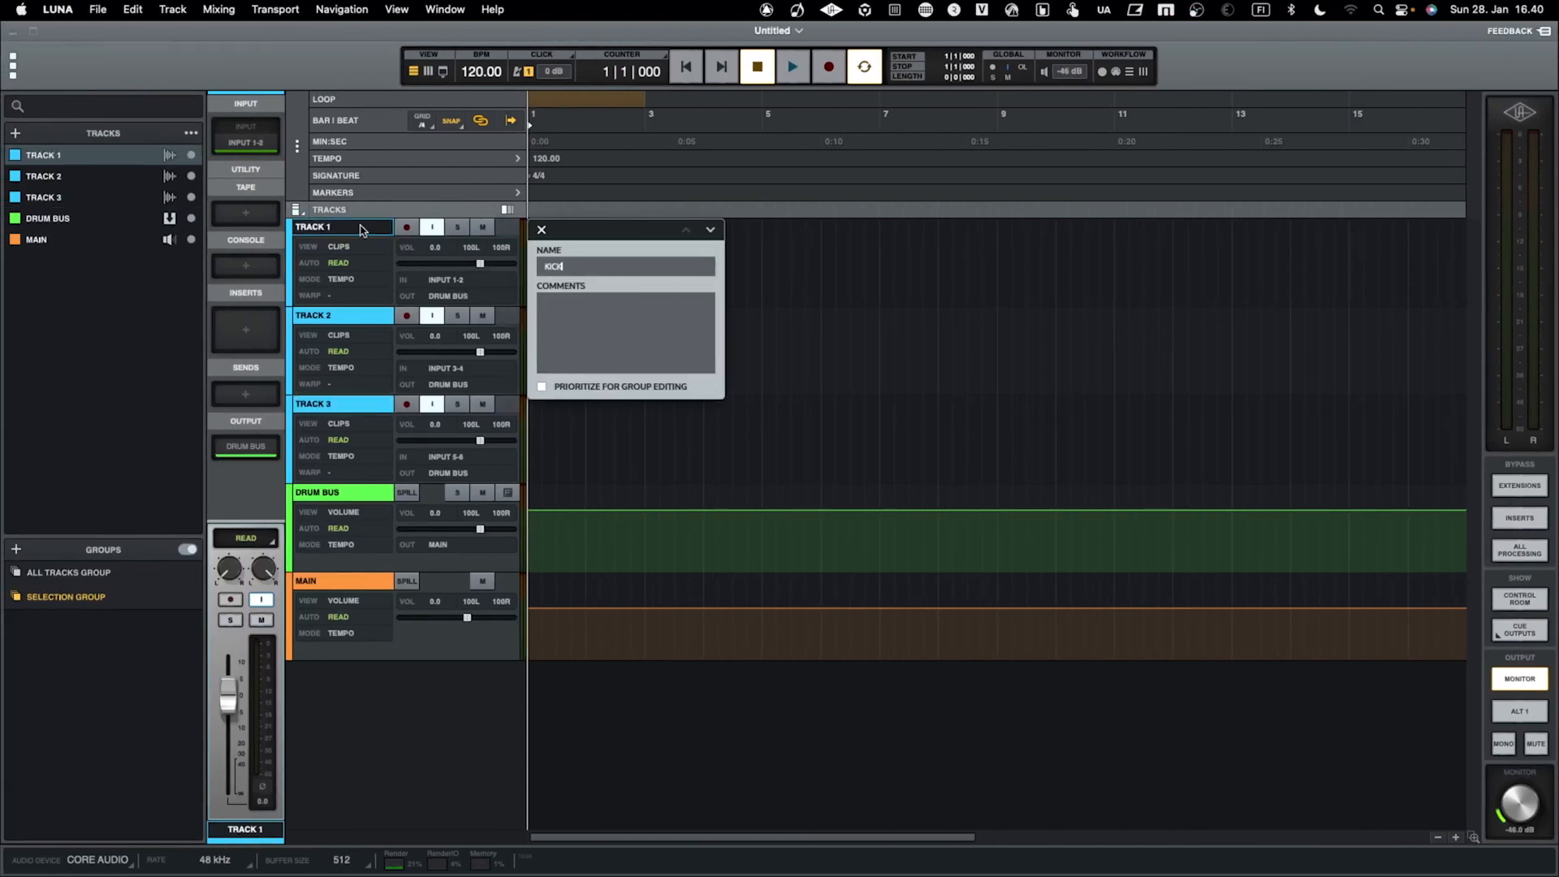
{"action": "left_click", "coordinate": [363, 314]}
{"action": "double_click", "coordinate": [363, 316]}
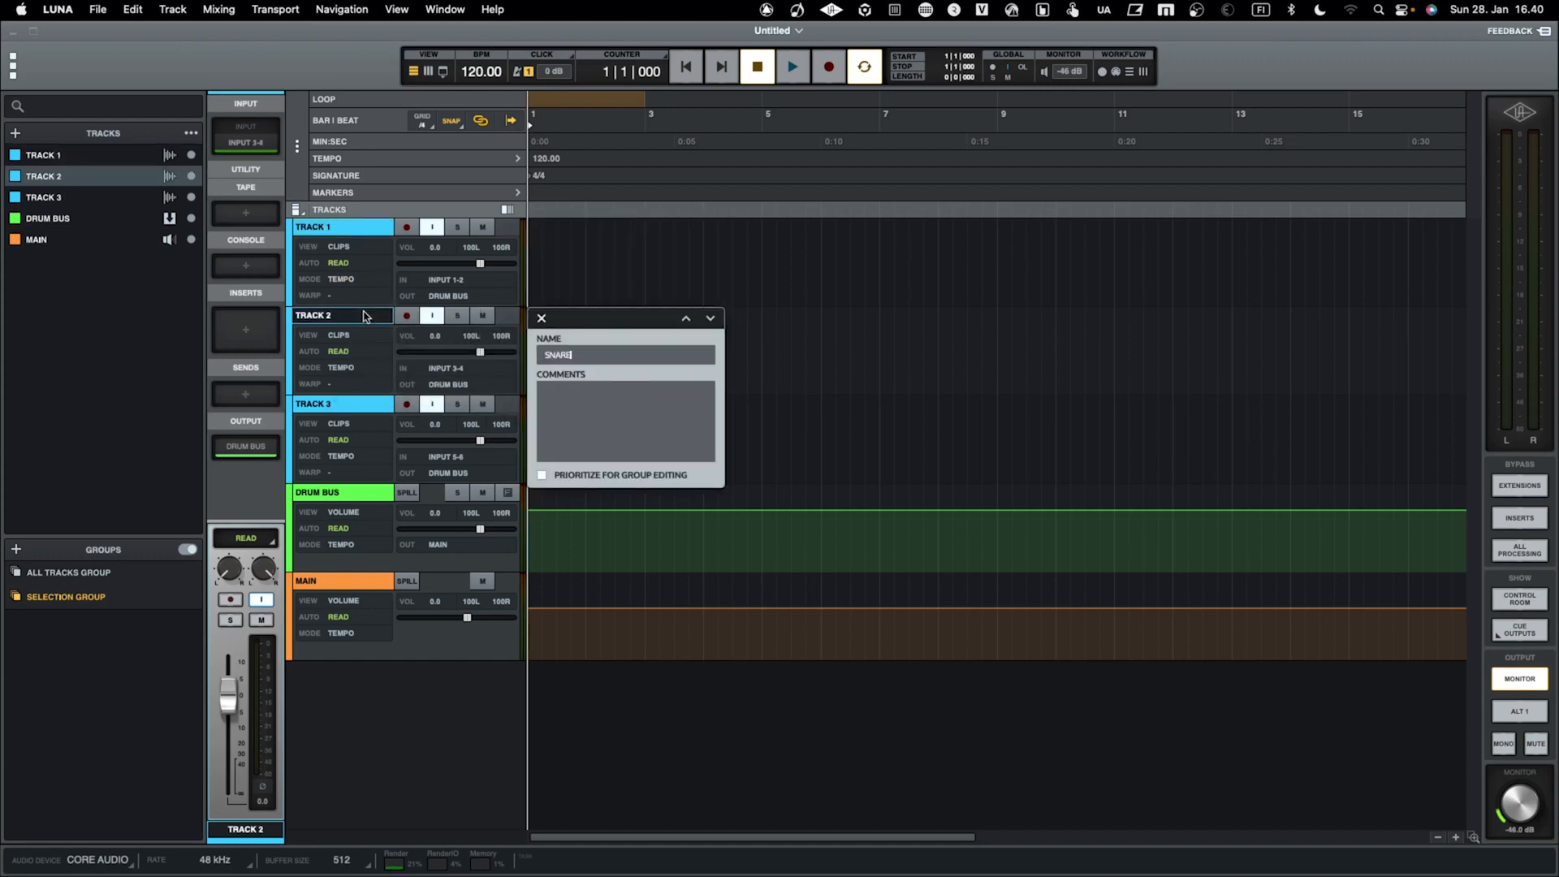
{"action": "key", "text": "Return"}
Rename Track 3 as CLOSDE HH
{"action": "double_click", "coordinate": [333, 404]}
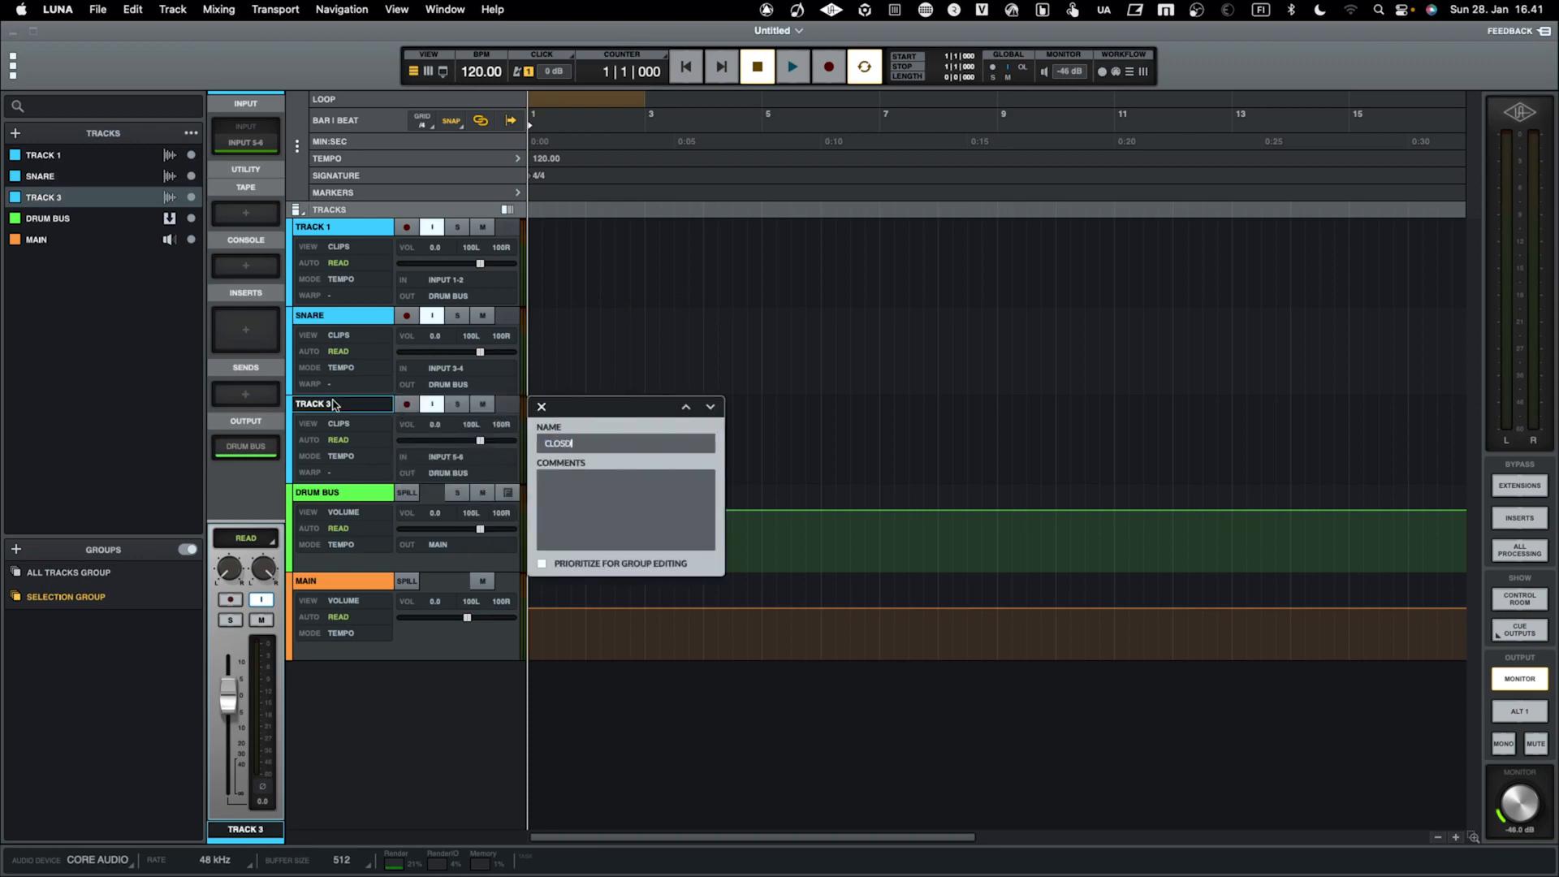
{"action": "type", "text": "CLOSDE HH"}
{"action": "key", "text": "Return"}
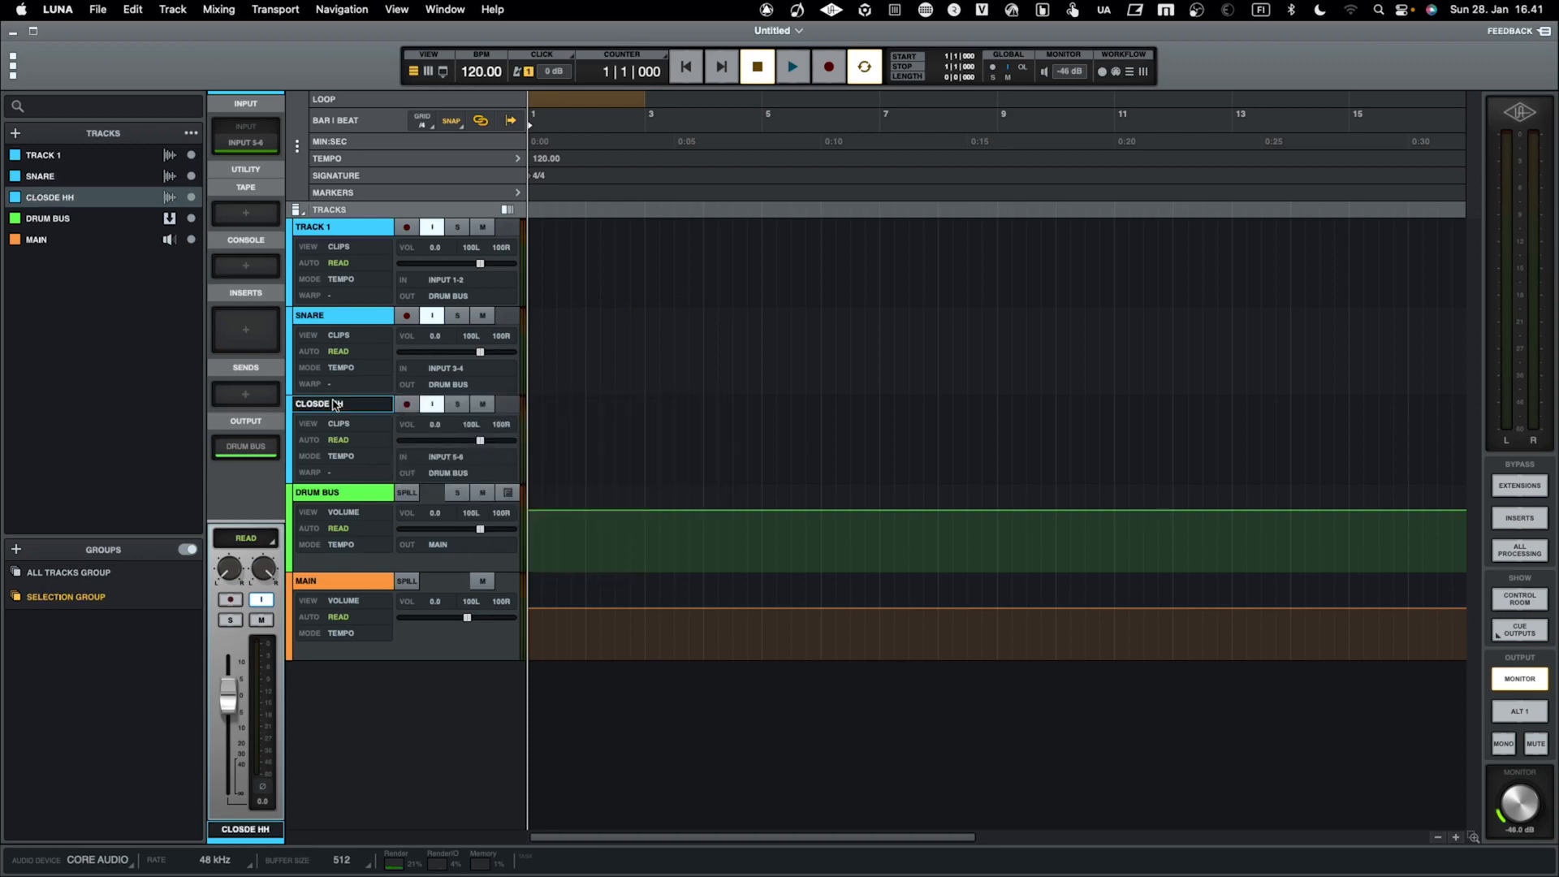
Colour Track 1, SNARE, CLOSDE HH and DRUM BUS red together, and play the session briefly
{"action": "left_click", "coordinate": [325, 493]}
{"action": "left_click", "coordinate": [341, 230]}
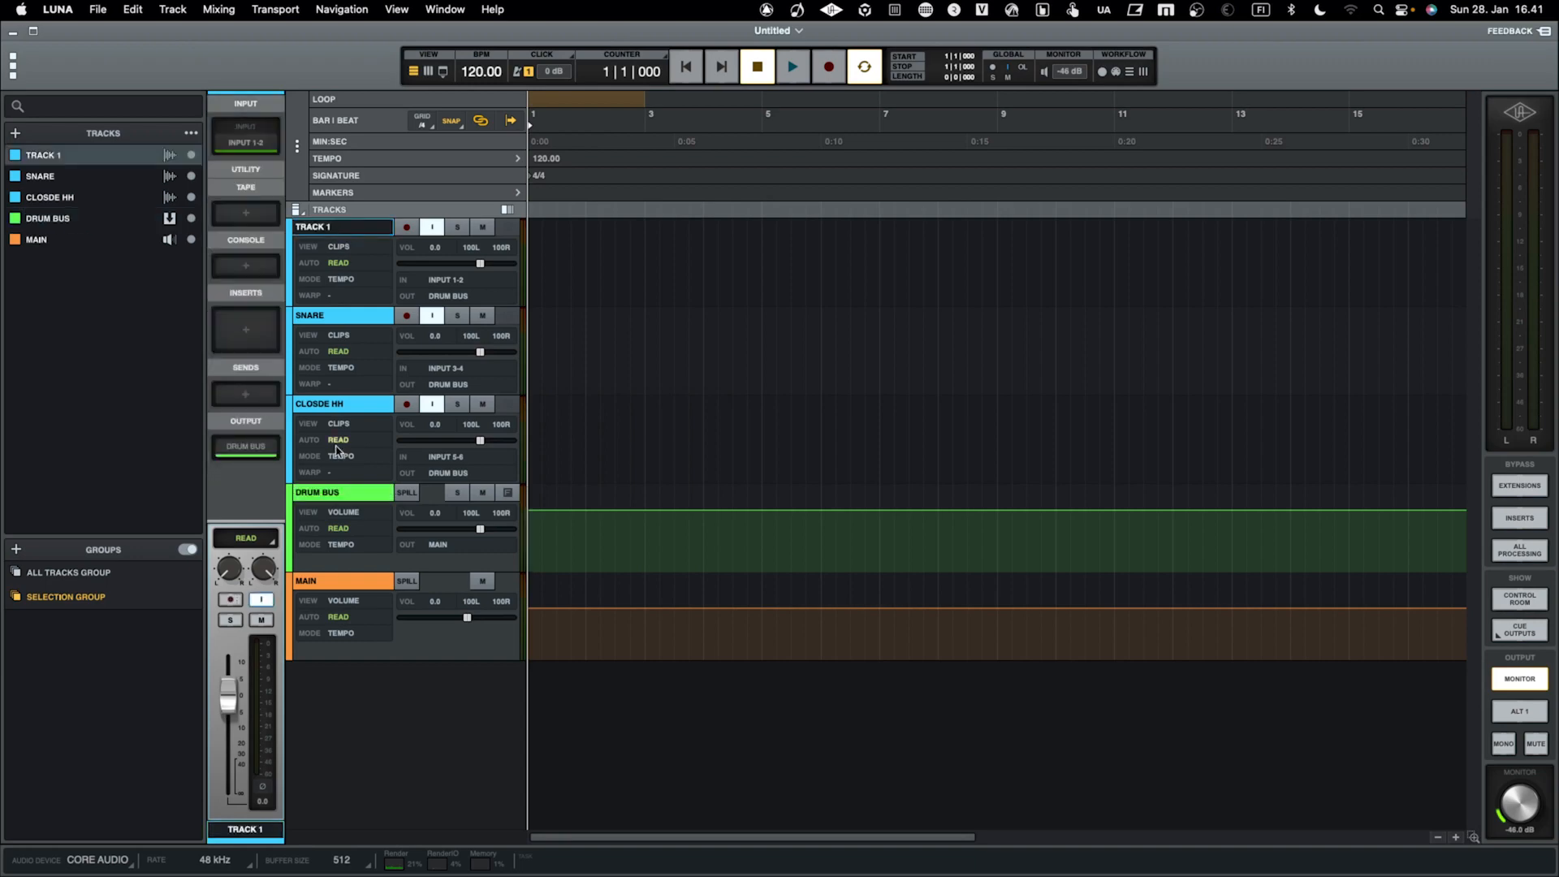
{"action": "left_click", "coordinate": [339, 493], "text": "shift"}
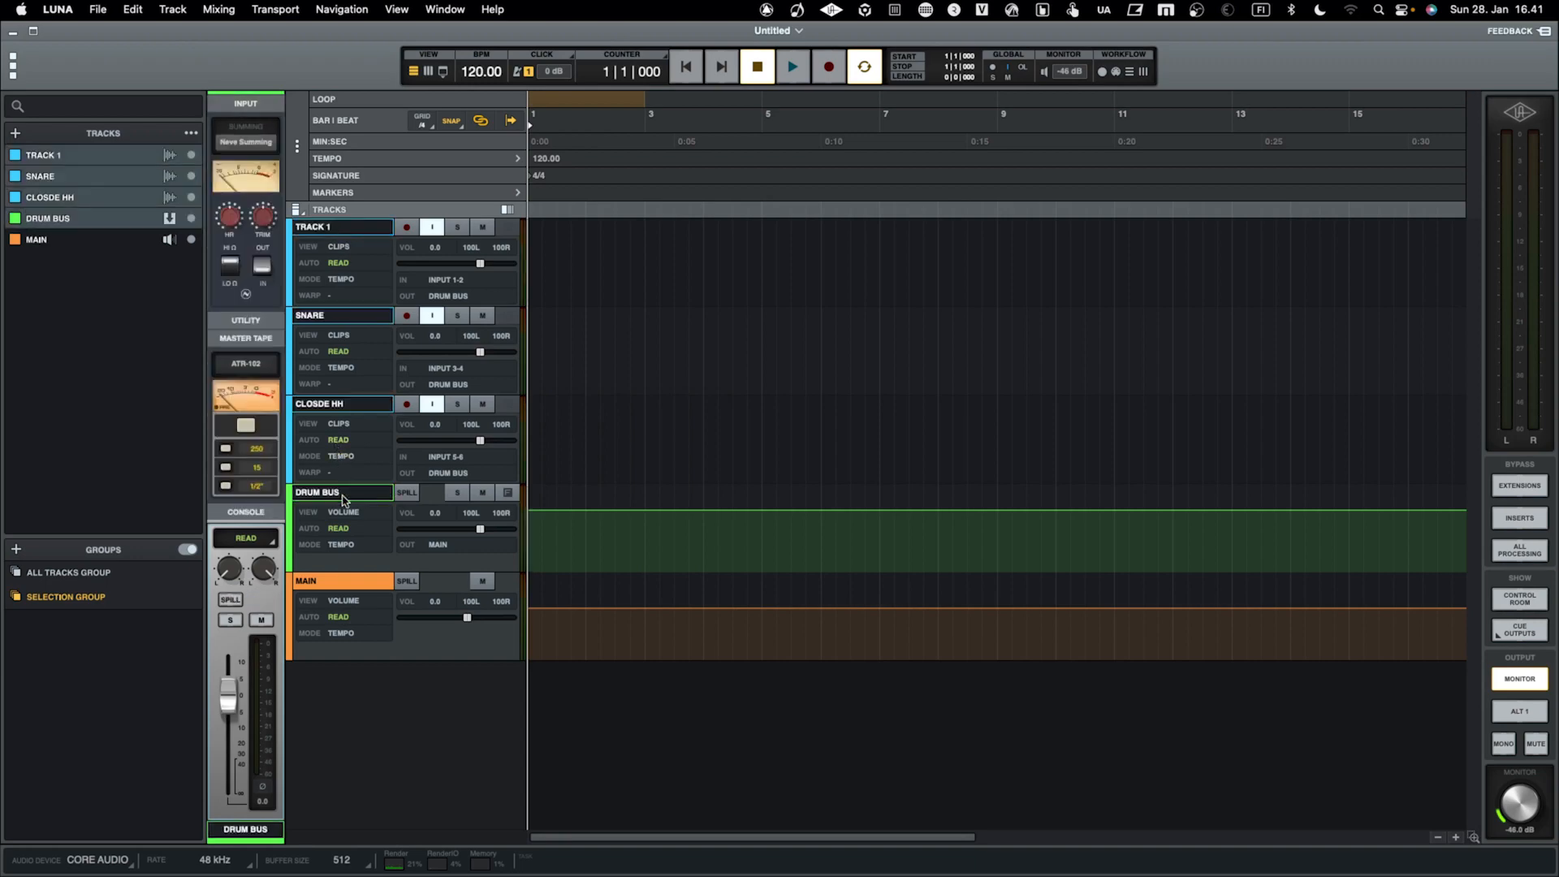
{"action": "left_click", "coordinate": [290, 519]}
{"action": "left_click", "coordinate": [89, 180]}
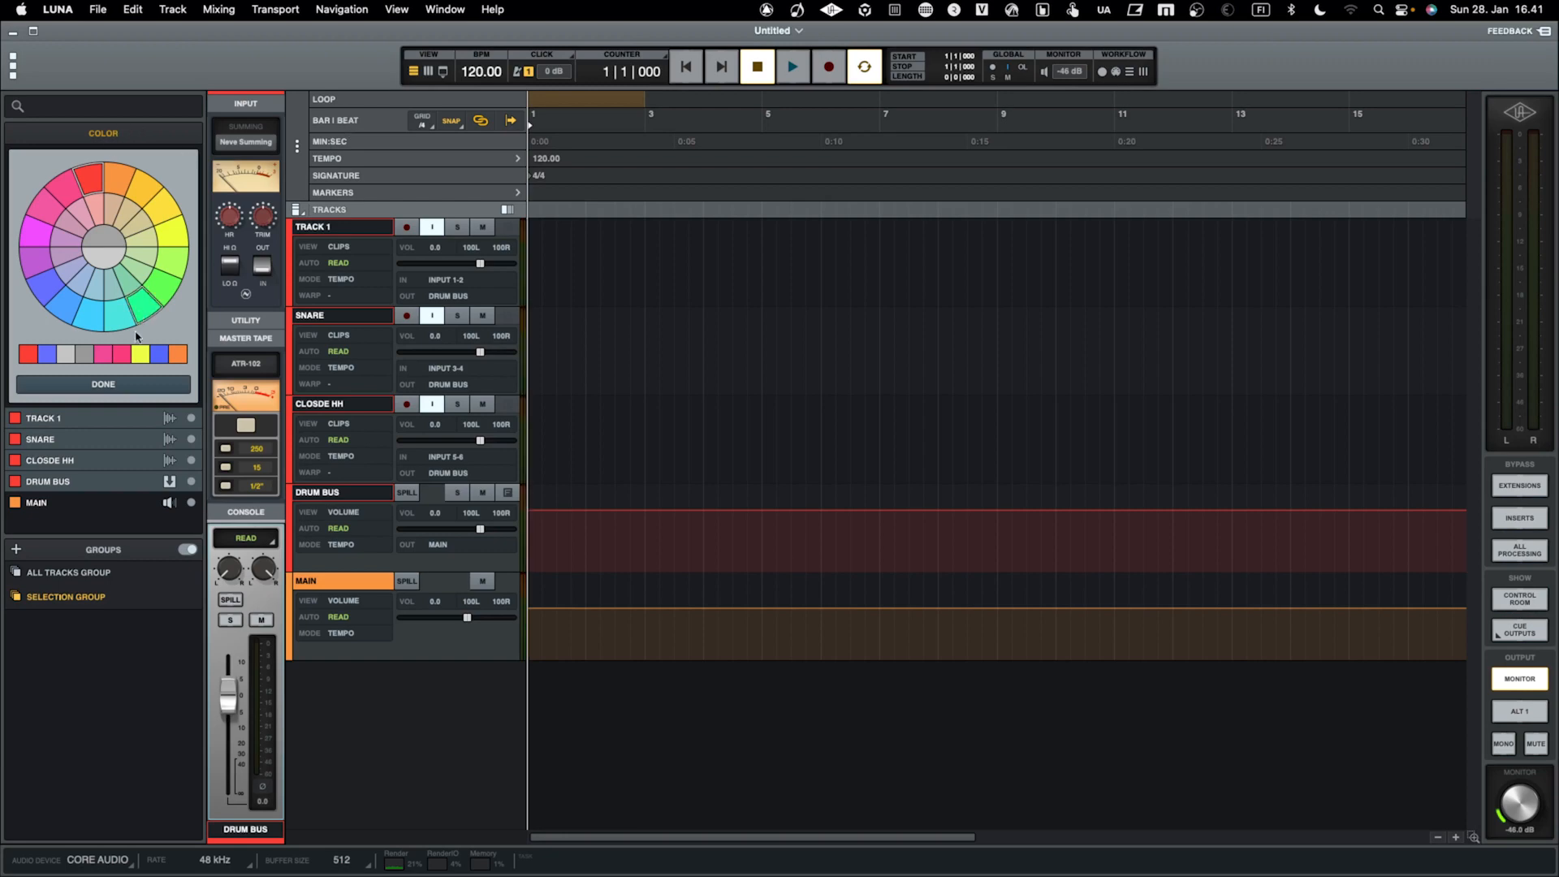
{"action": "left_click", "coordinate": [130, 383]}
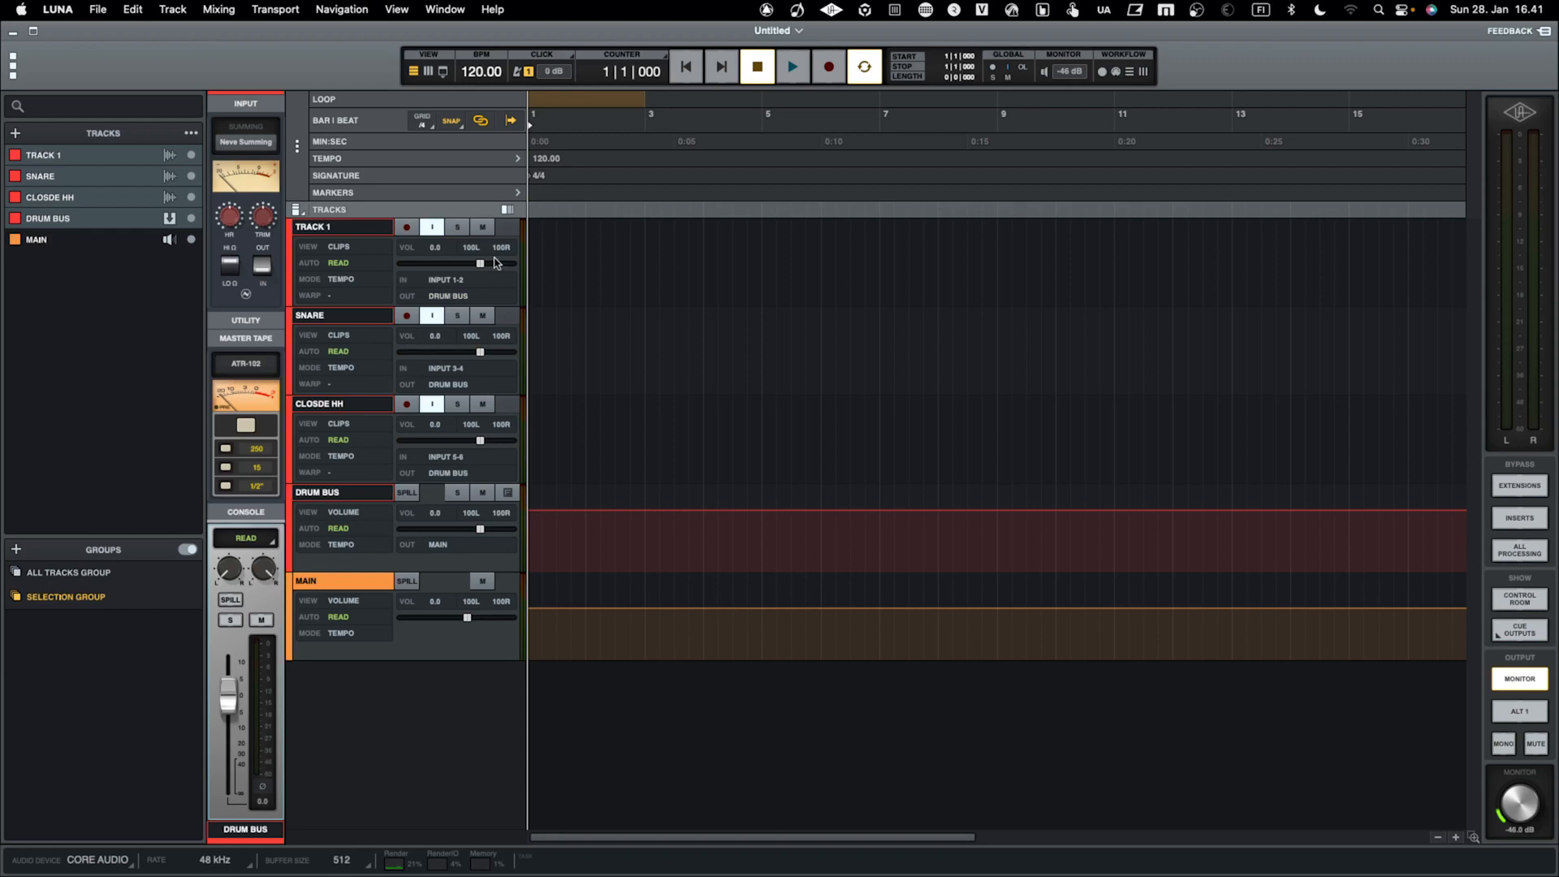
{"action": "left_click", "coordinate": [780, 71]}
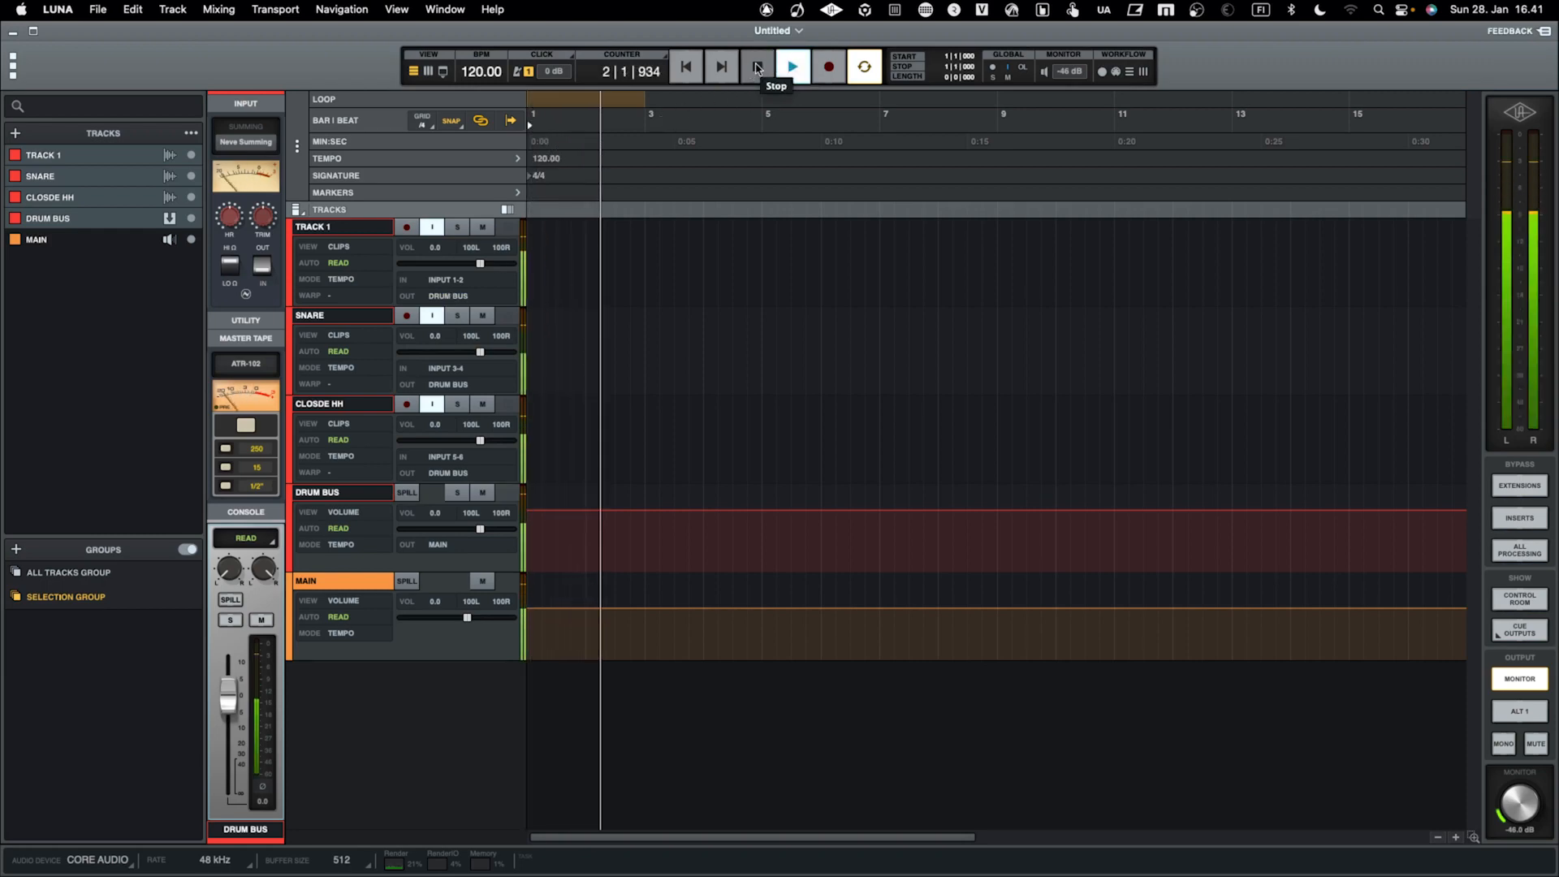
{"action": "left_click", "coordinate": [757, 68]}
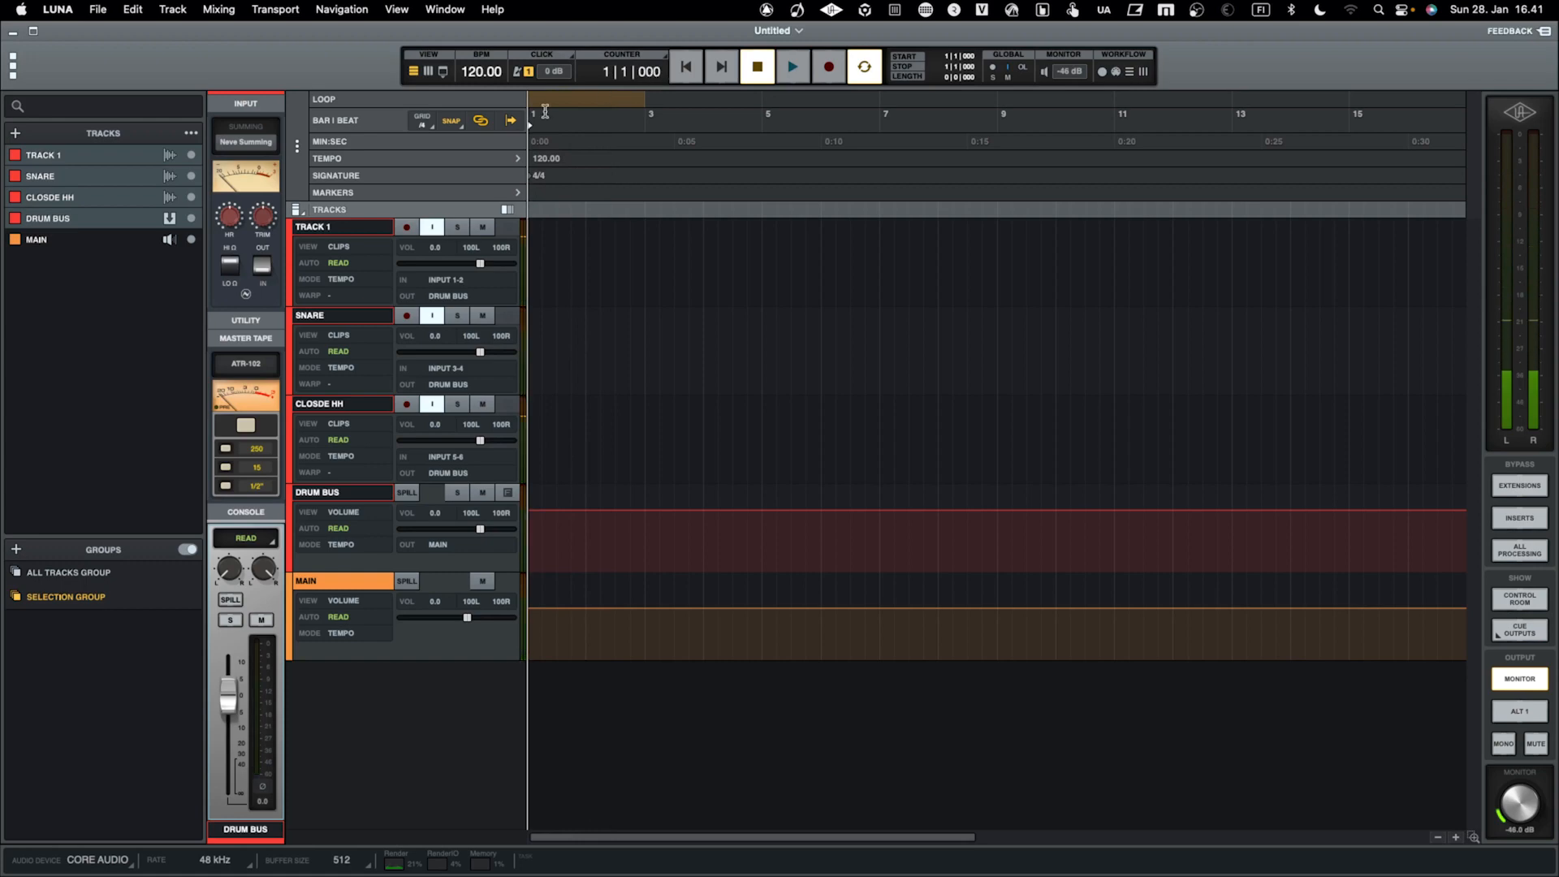
Rename Track 1 as KICK
{"action": "double_click", "coordinate": [345, 228]}
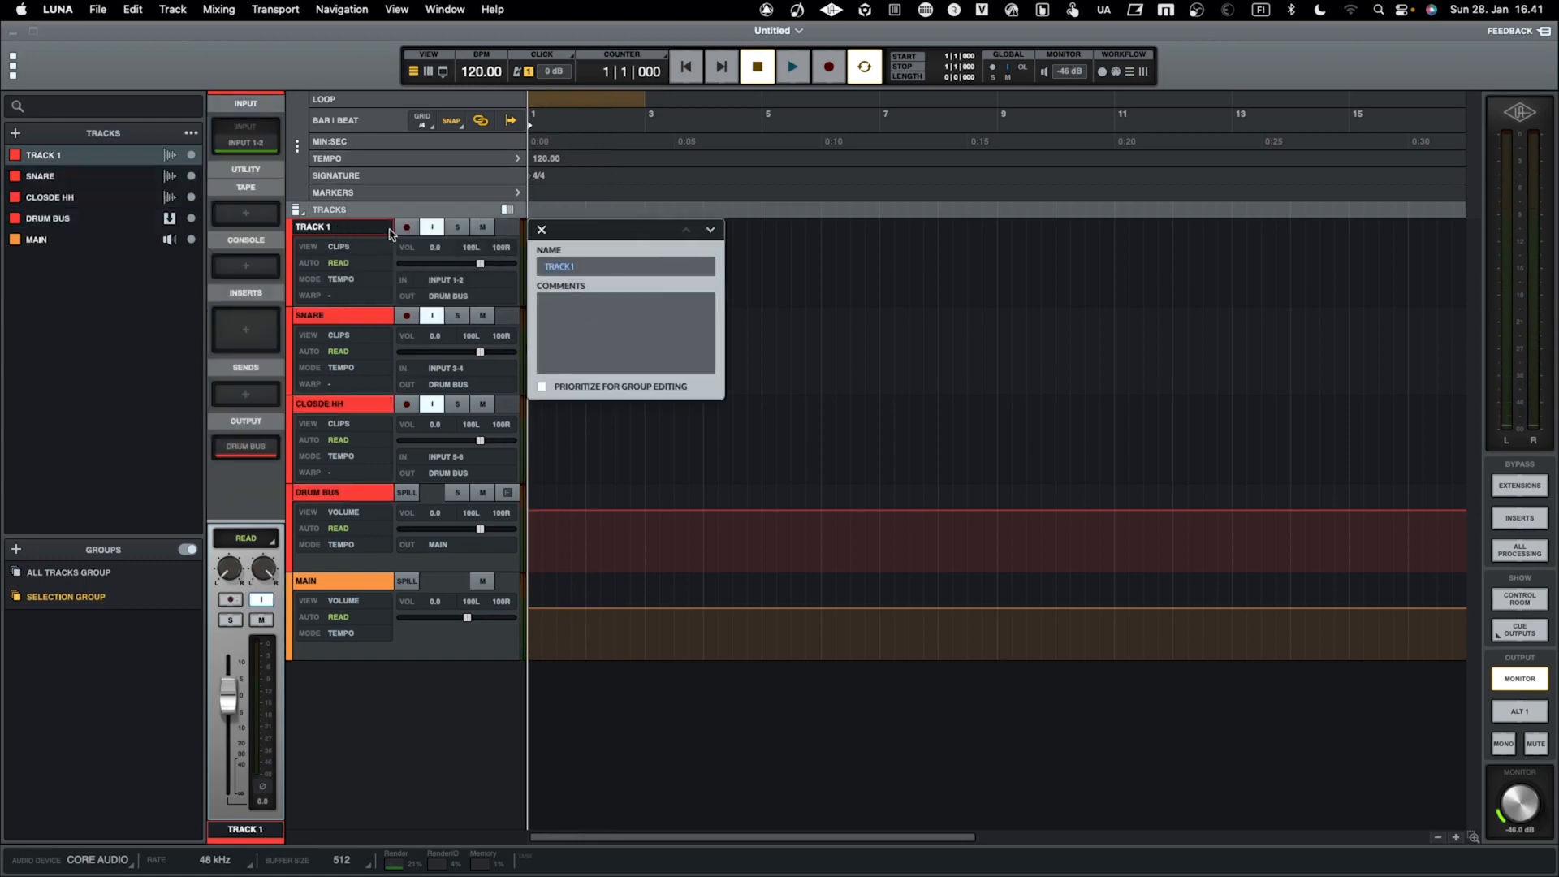
{"action": "type", "text": "KICK"}
{"action": "key", "text": "Return"}
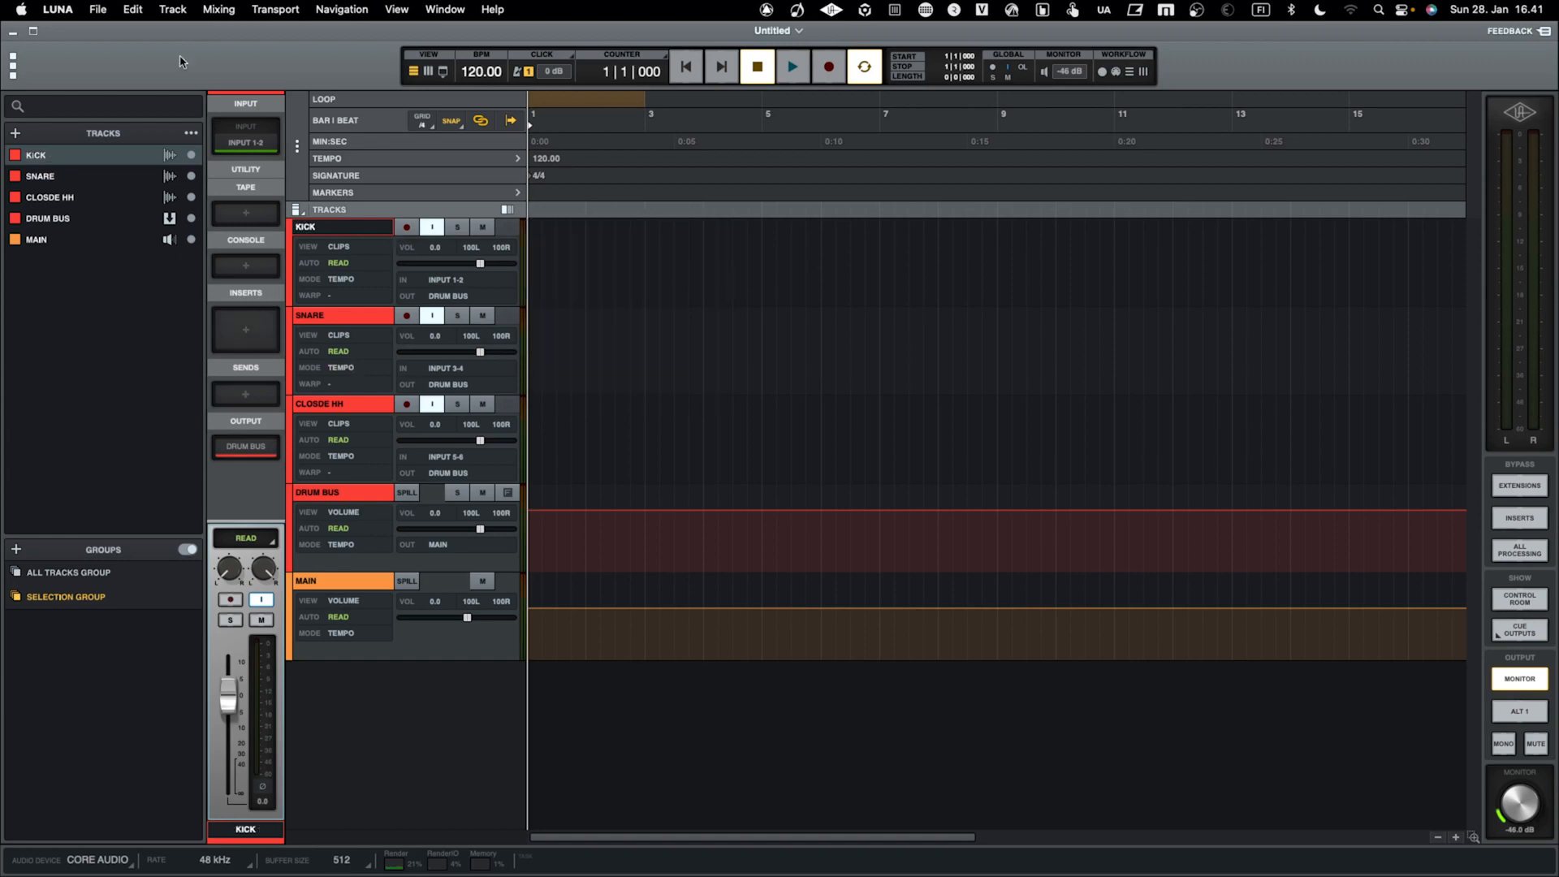
Save the session as a user template named STANDALONE MA, without saving audio with it
{"action": "left_click", "coordinate": [98, 10]}
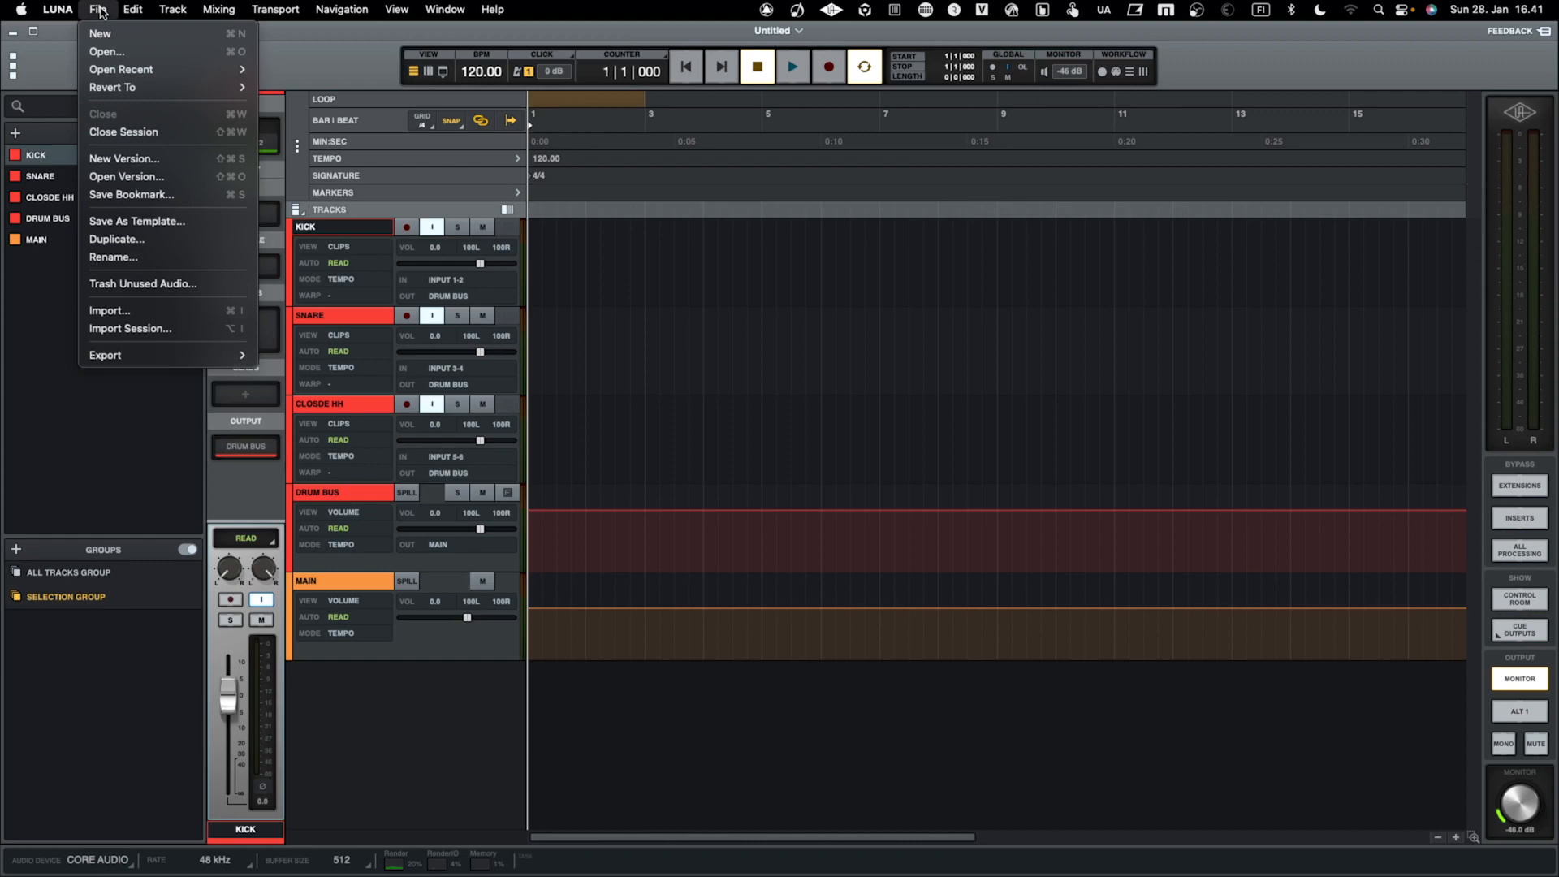
{"action": "left_click", "coordinate": [152, 224]}
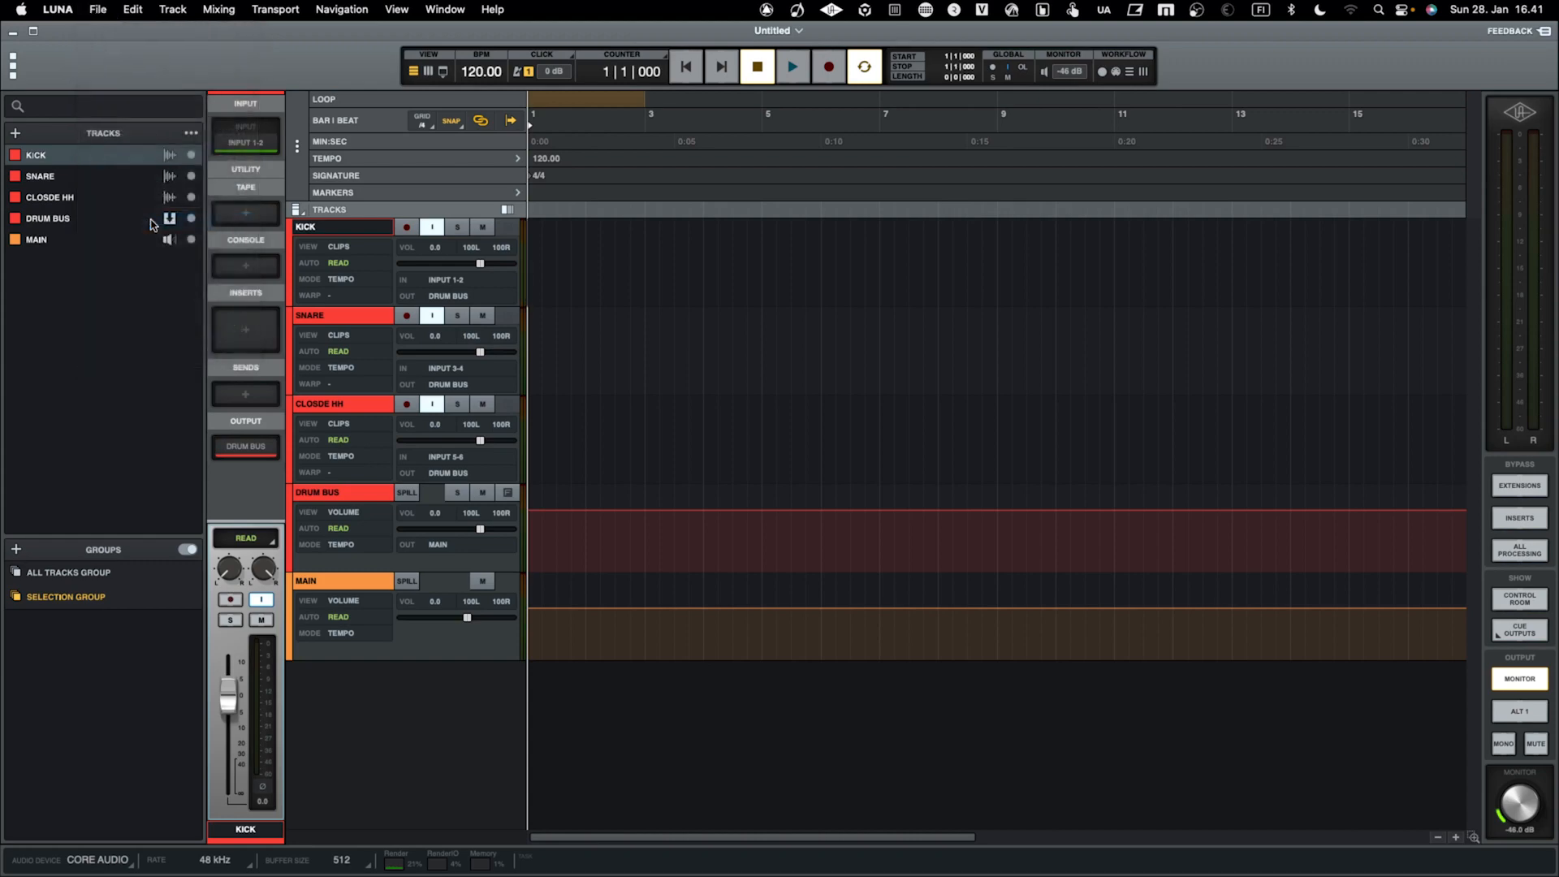
{"action": "double_click", "coordinate": [497, 296]}
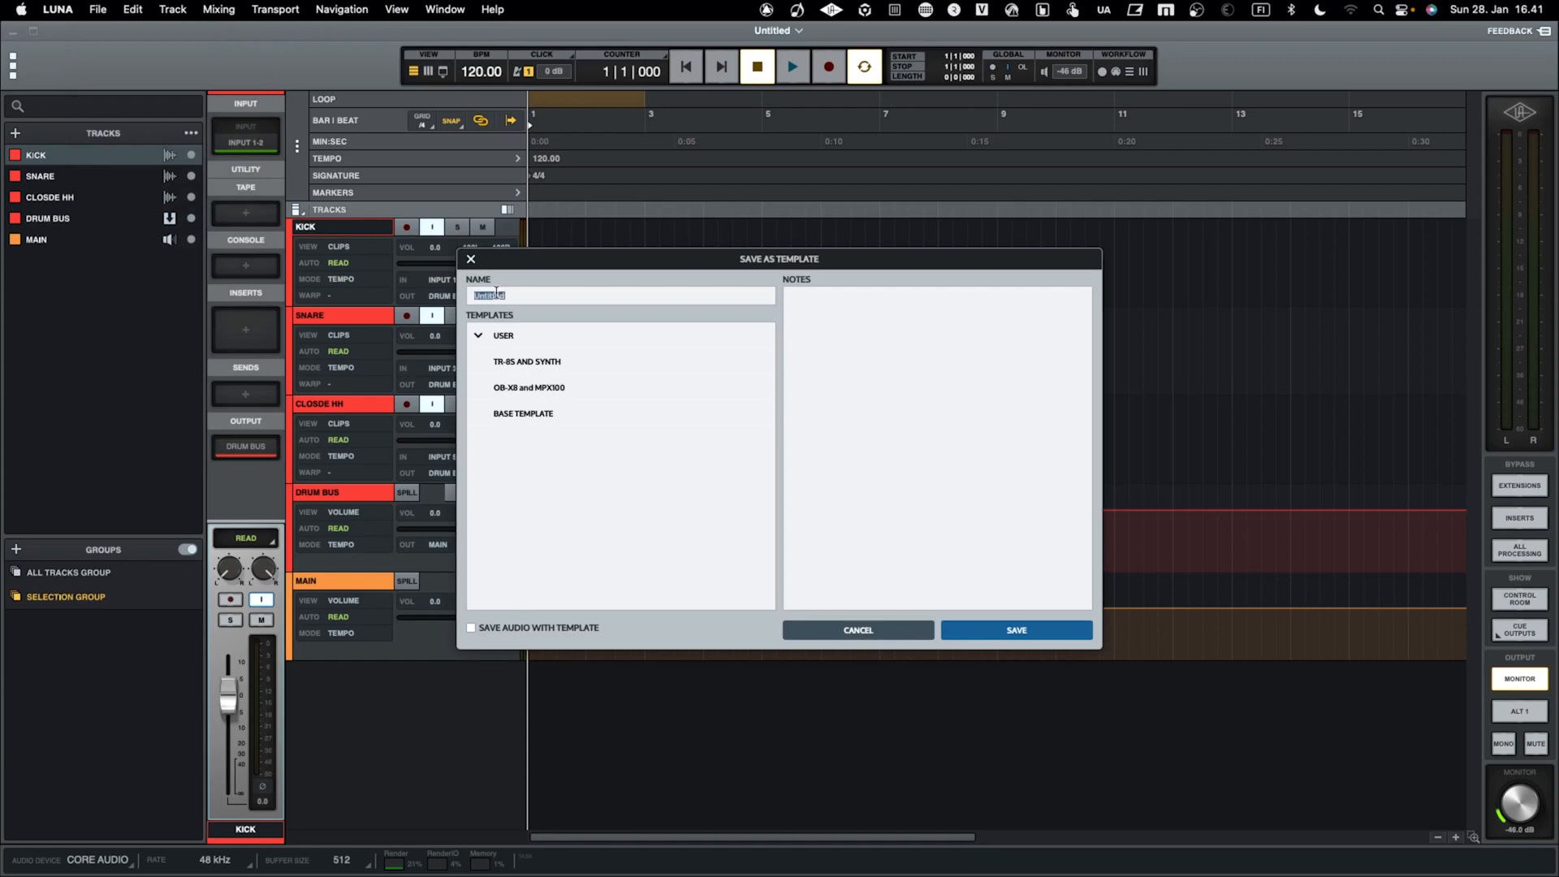
{"action": "type", "text": "sTANDALONE MASCHINE TEMPLATE"}
{"action": "key", "text": "Return"}
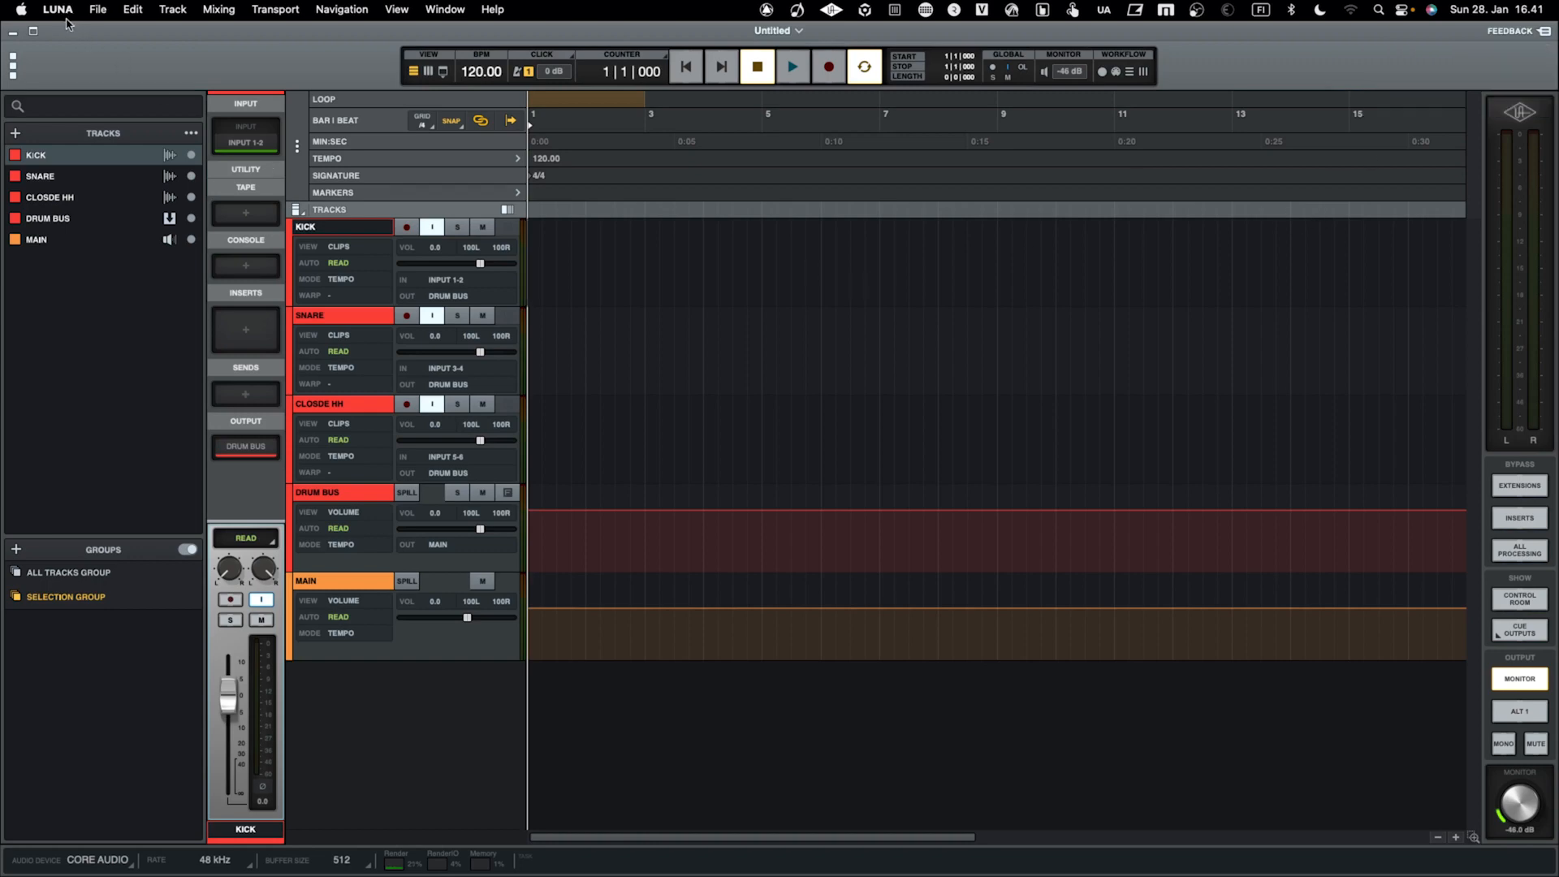
Close the current untitled session
{"action": "left_click", "coordinate": [98, 10]}
{"action": "mouse_move", "coordinate": [111, 92]}
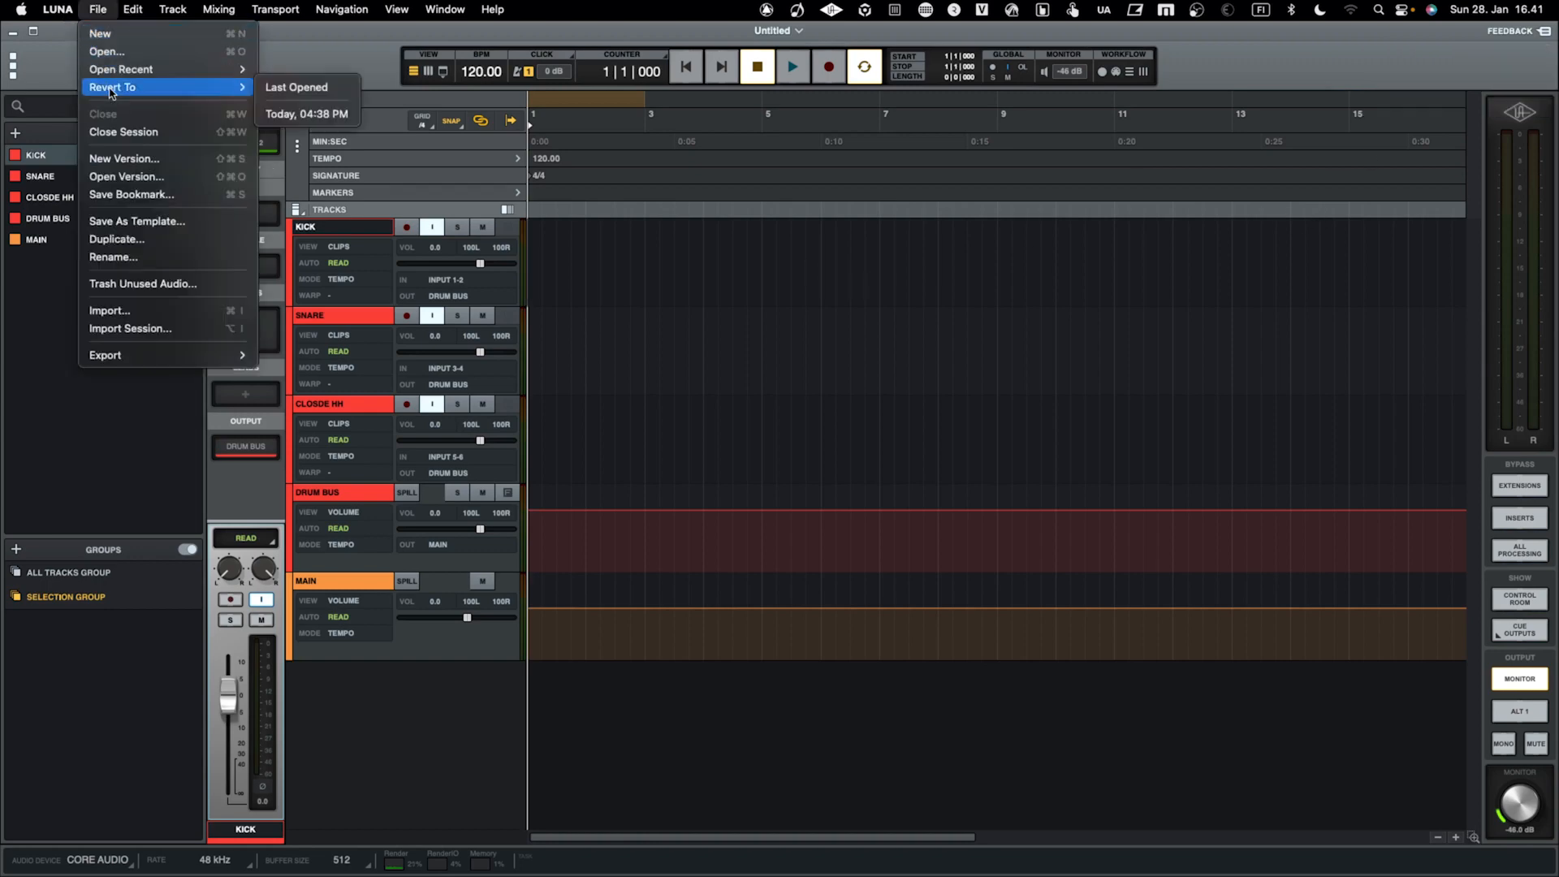
{"action": "left_click", "coordinate": [124, 131]}
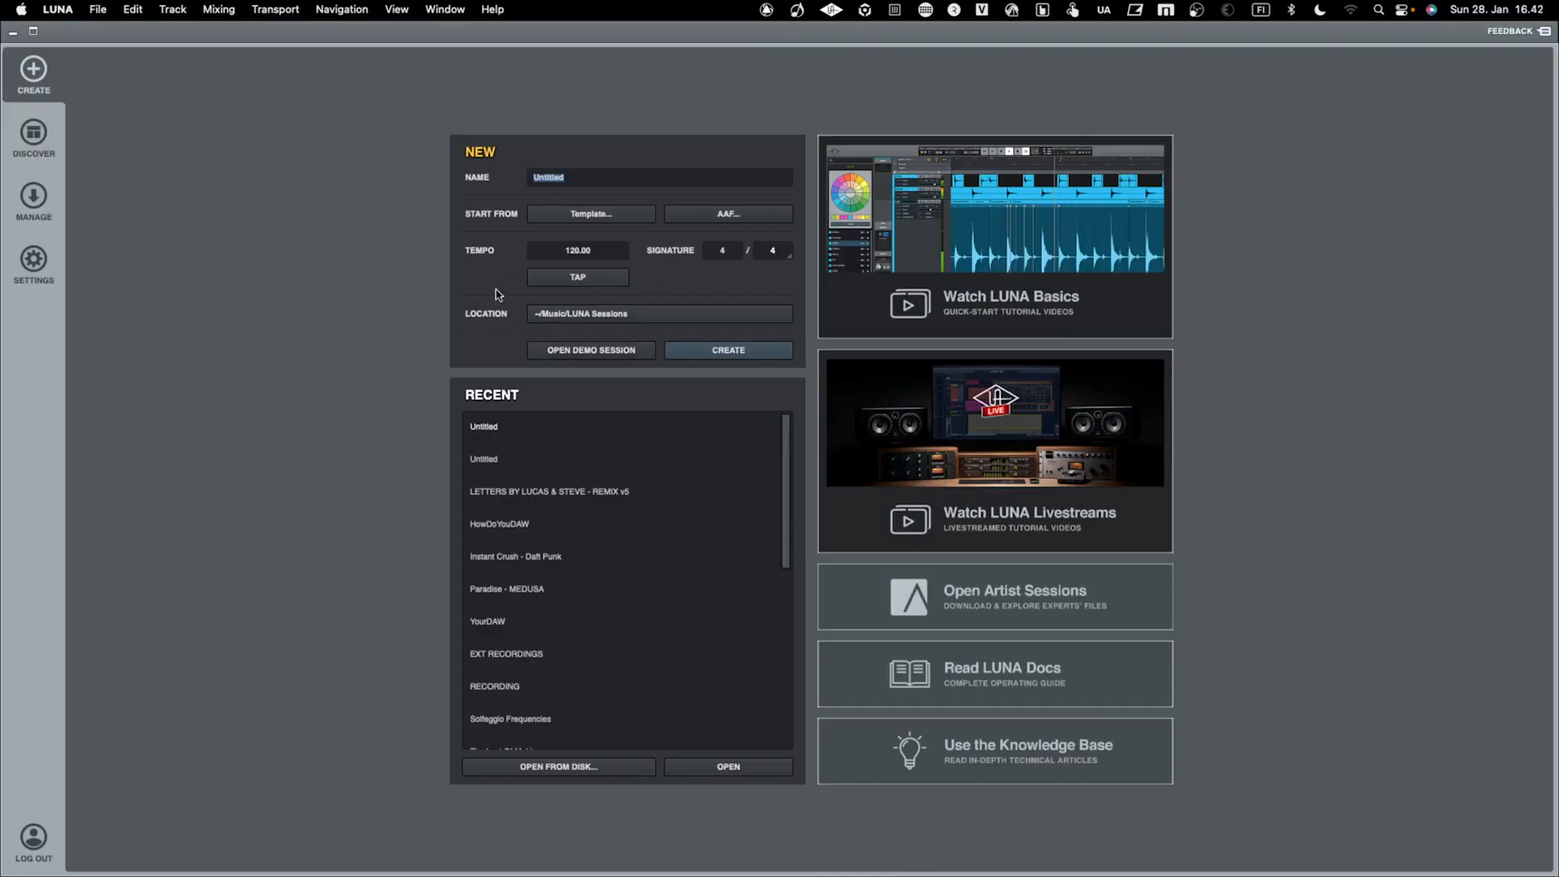
Create a session from the BASE TEMPLATE user template to look at its mixer setup, and close that session
{"action": "left_click", "coordinate": [575, 216]}
{"action": "left_click", "coordinate": [566, 355]}
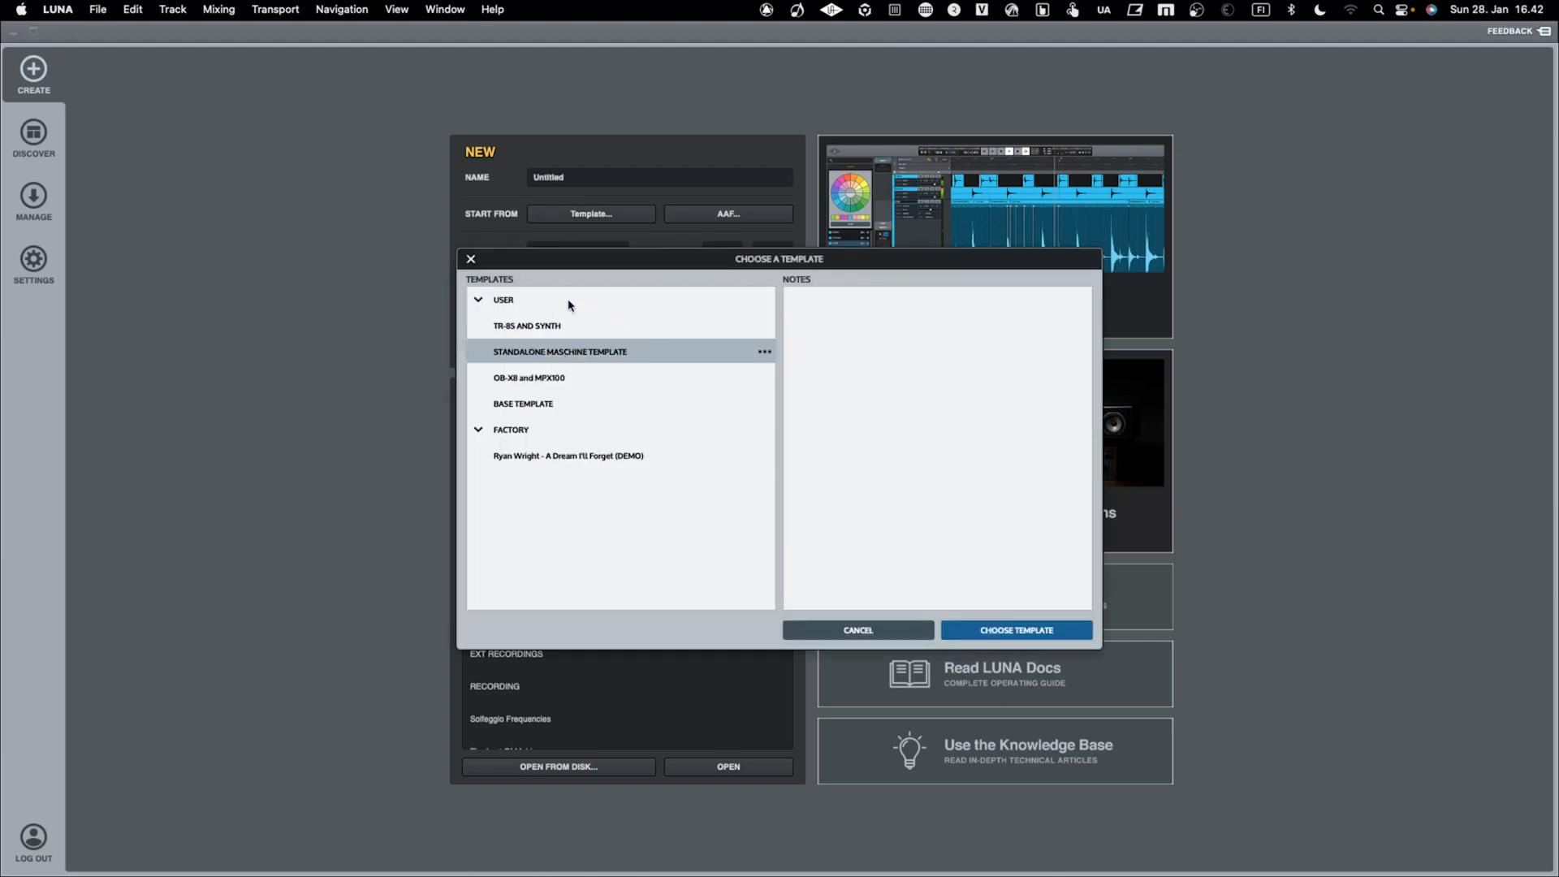
{"action": "left_click", "coordinate": [585, 404]}
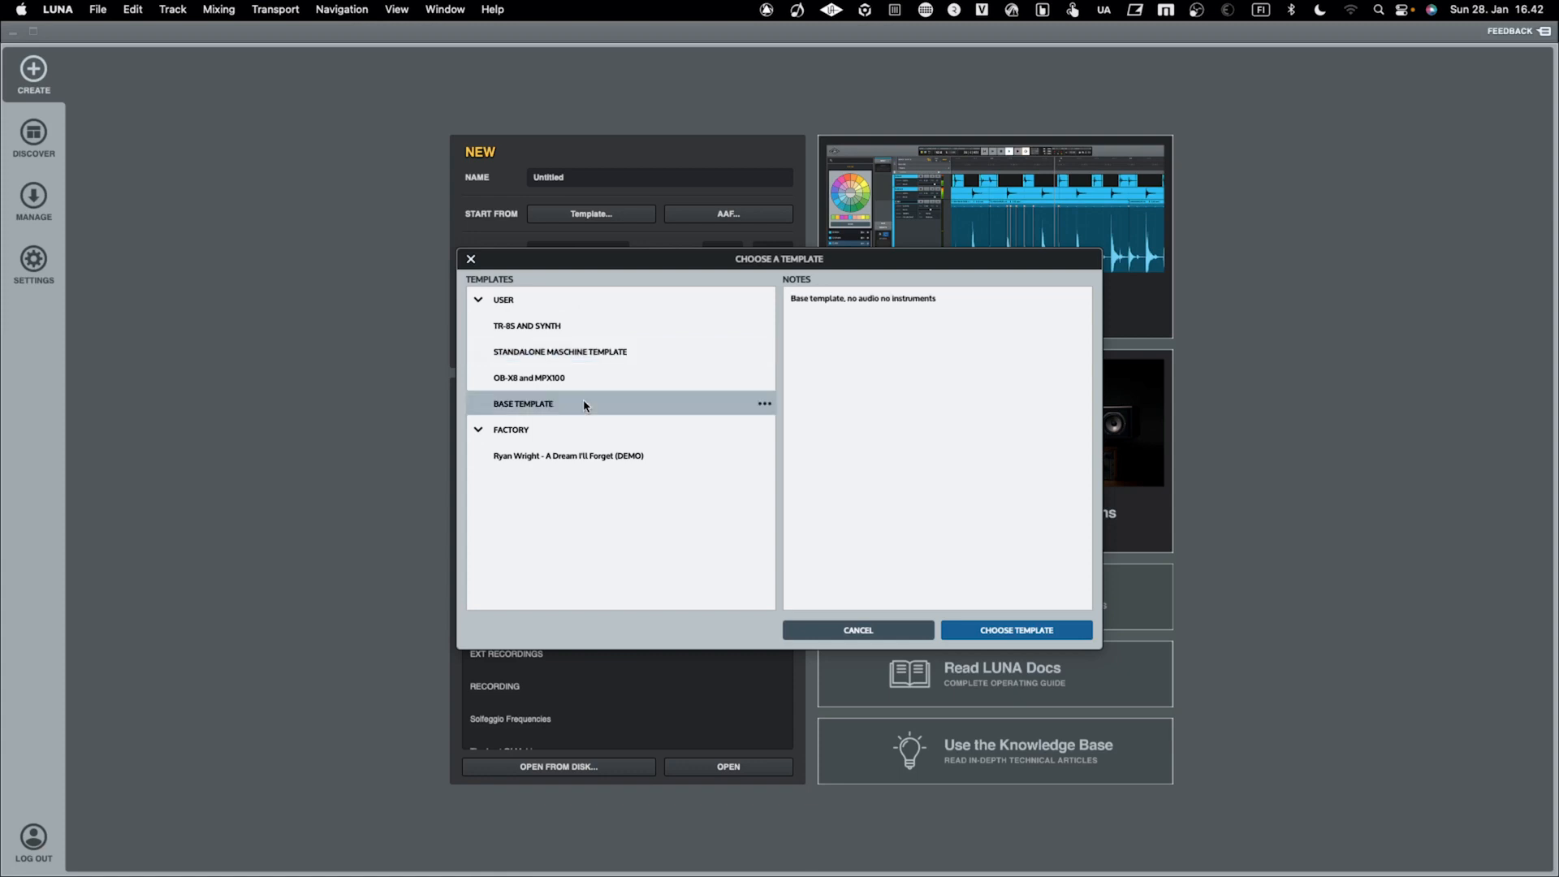
{"action": "left_click", "coordinate": [1013, 634]}
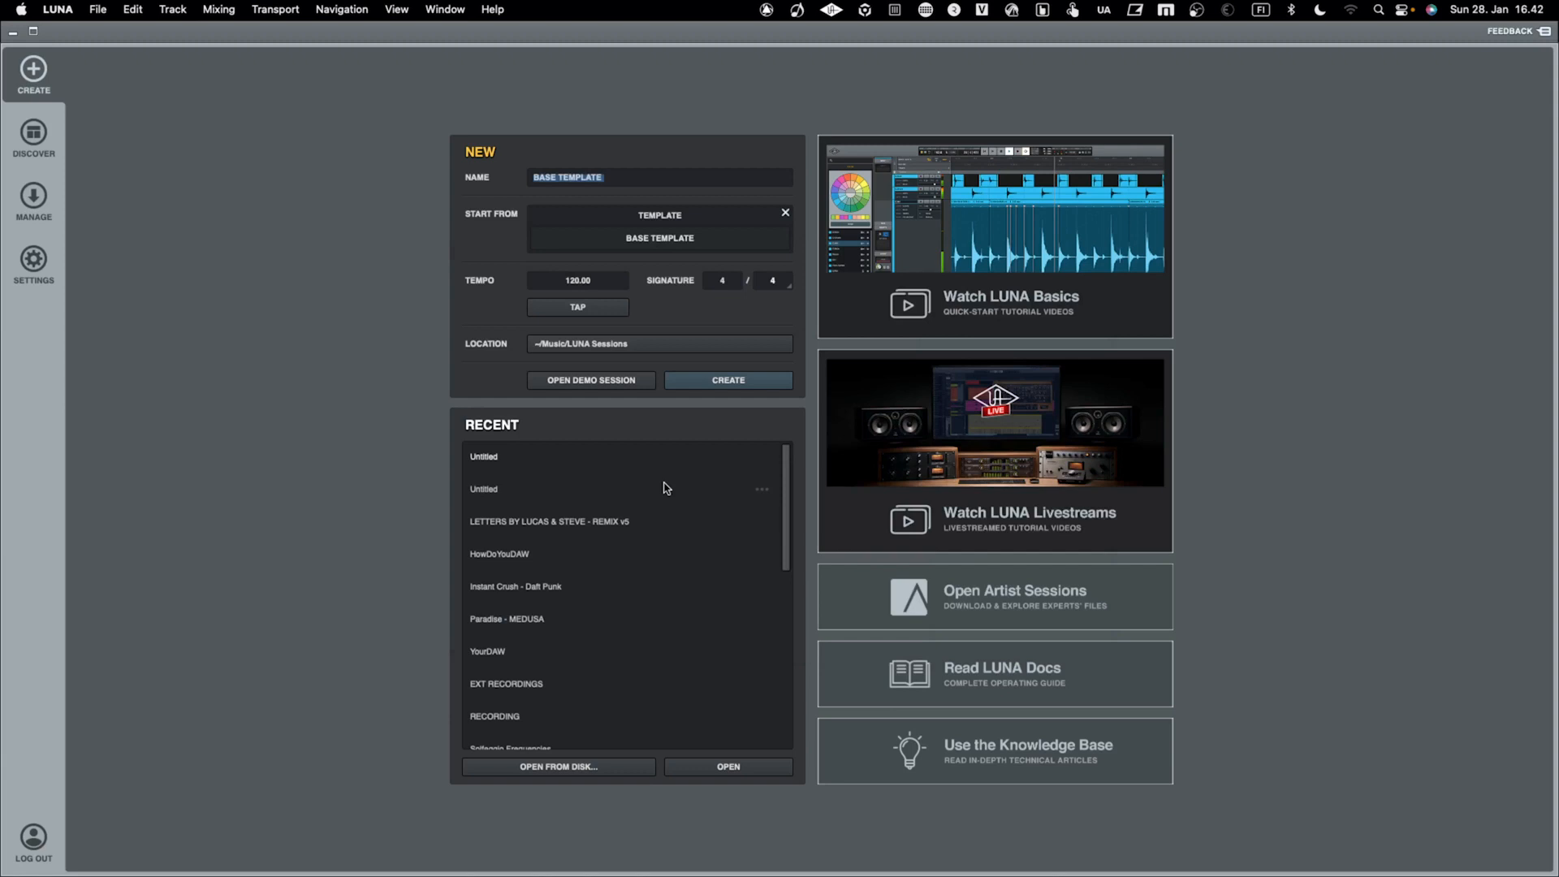
{"action": "left_click", "coordinate": [692, 382]}
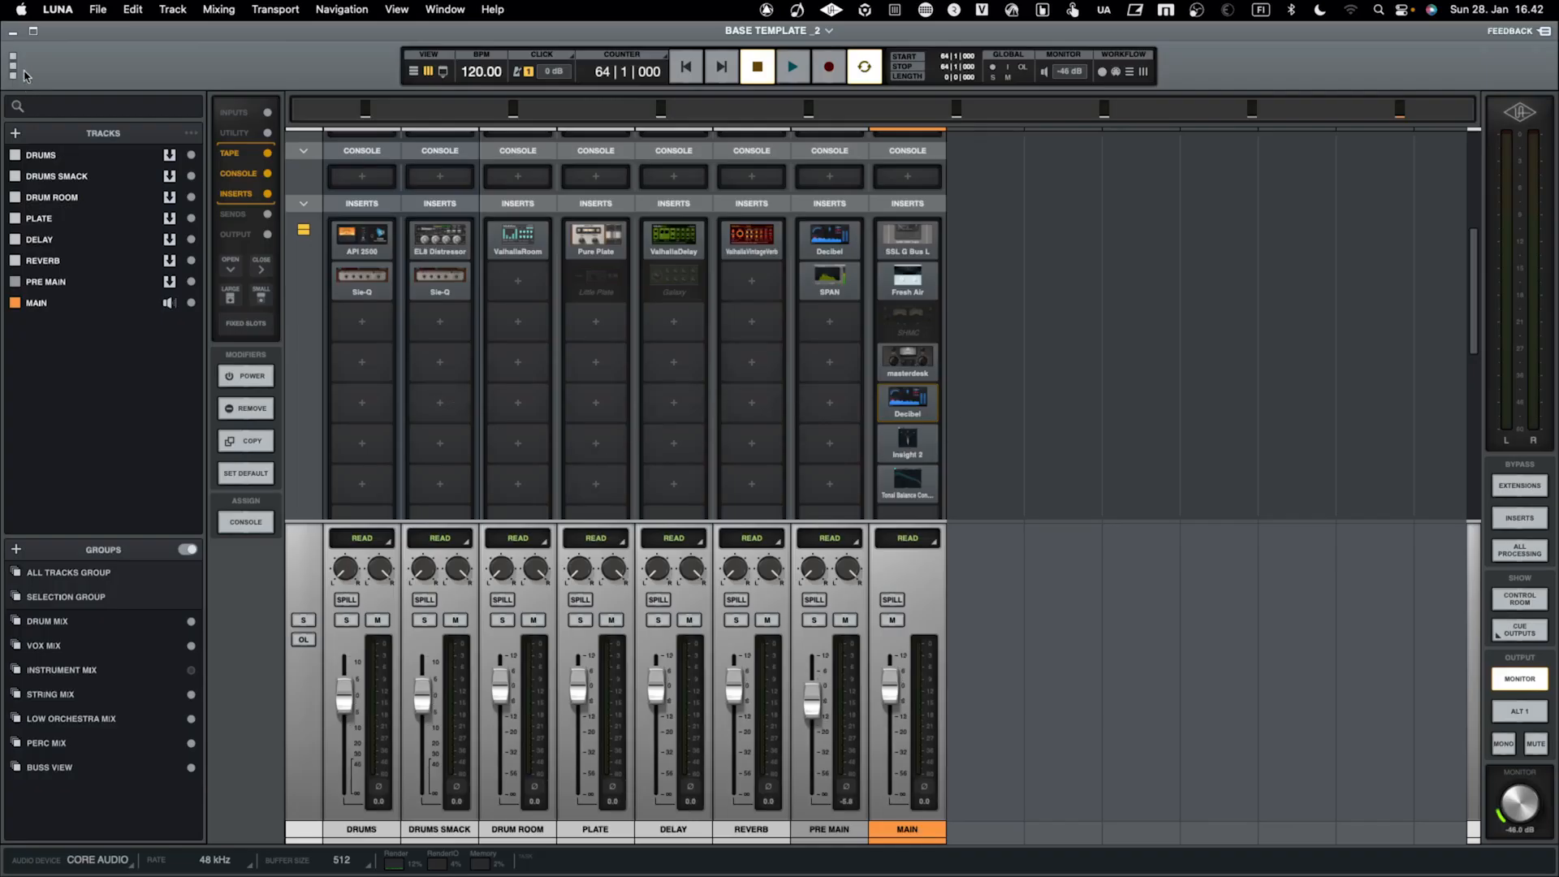
{"action": "left_click", "coordinate": [101, 11]}
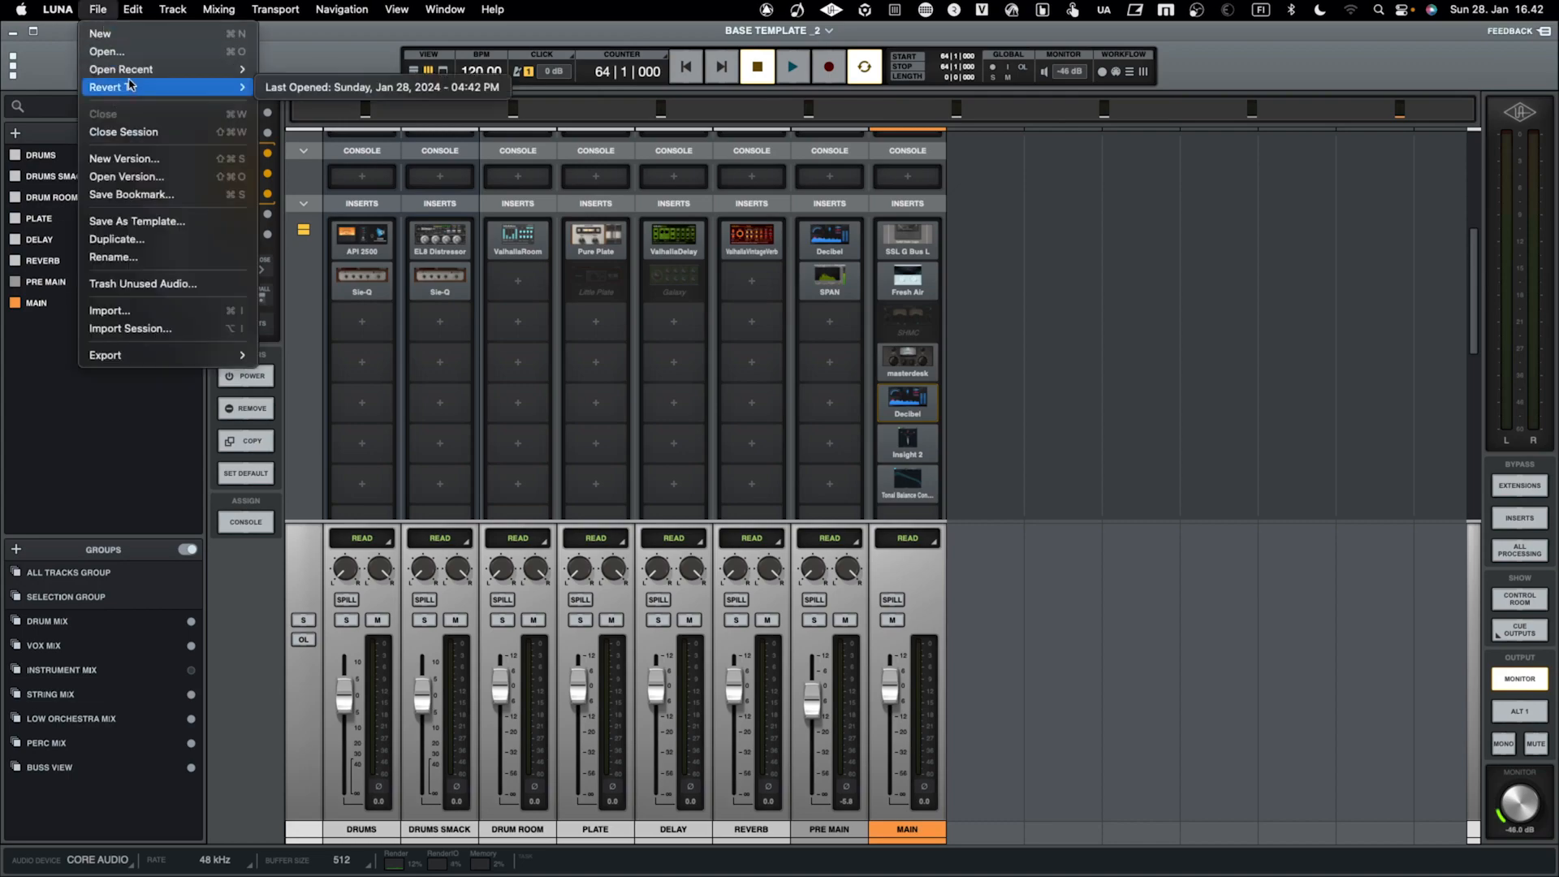
{"action": "left_click", "coordinate": [123, 131]}
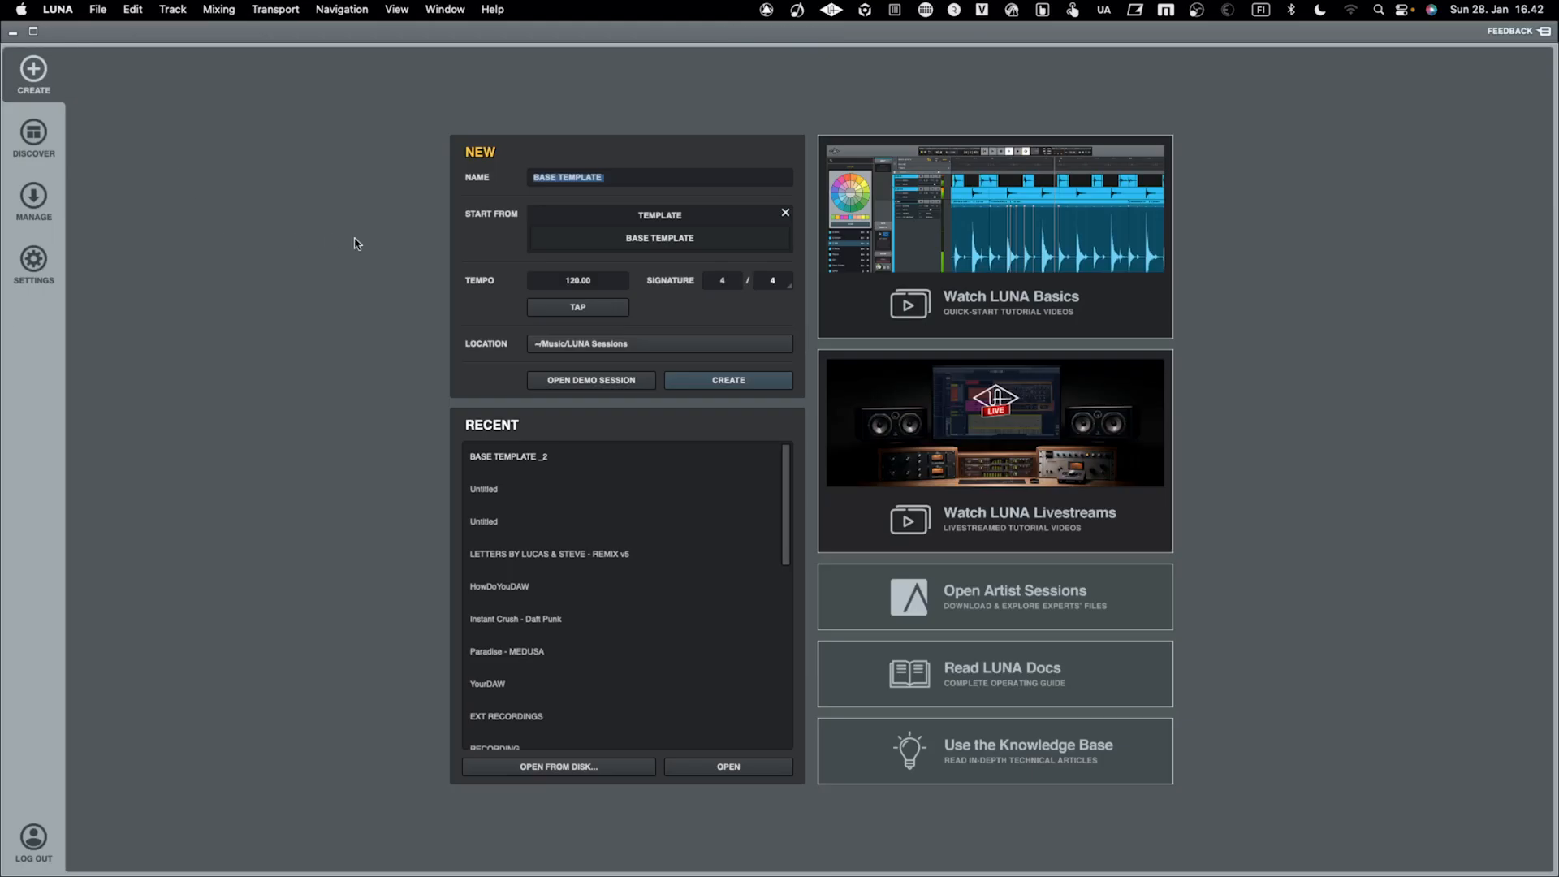
Create a session named MY BEAT from the STANDALONE MASCHINE TEMPLATE user template, and play it briefly
{"action": "left_click", "coordinate": [607, 240]}
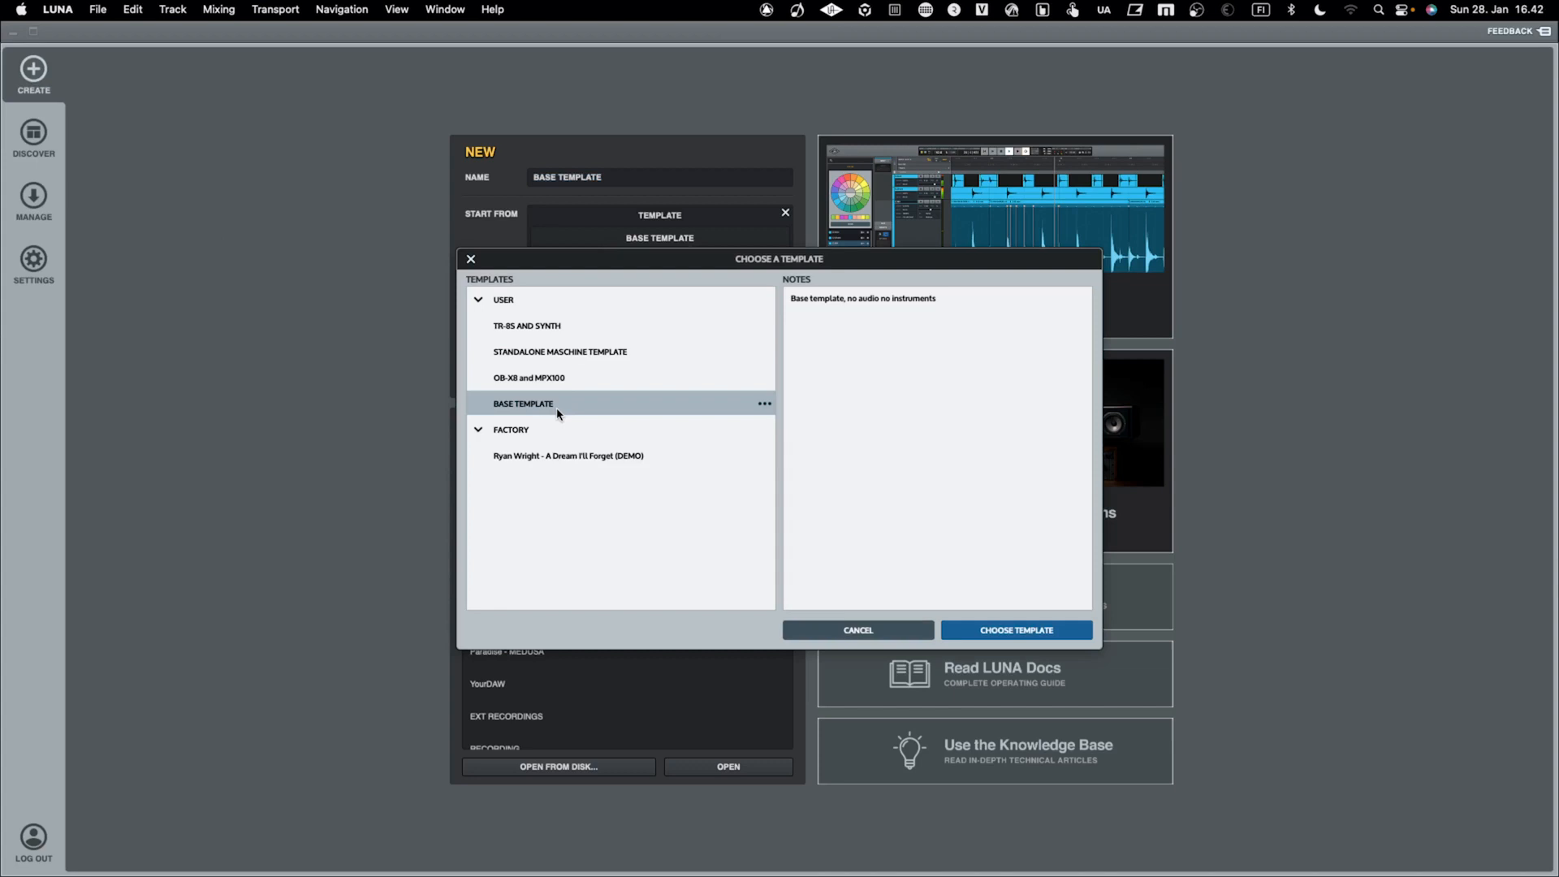
{"action": "left_click", "coordinate": [590, 353]}
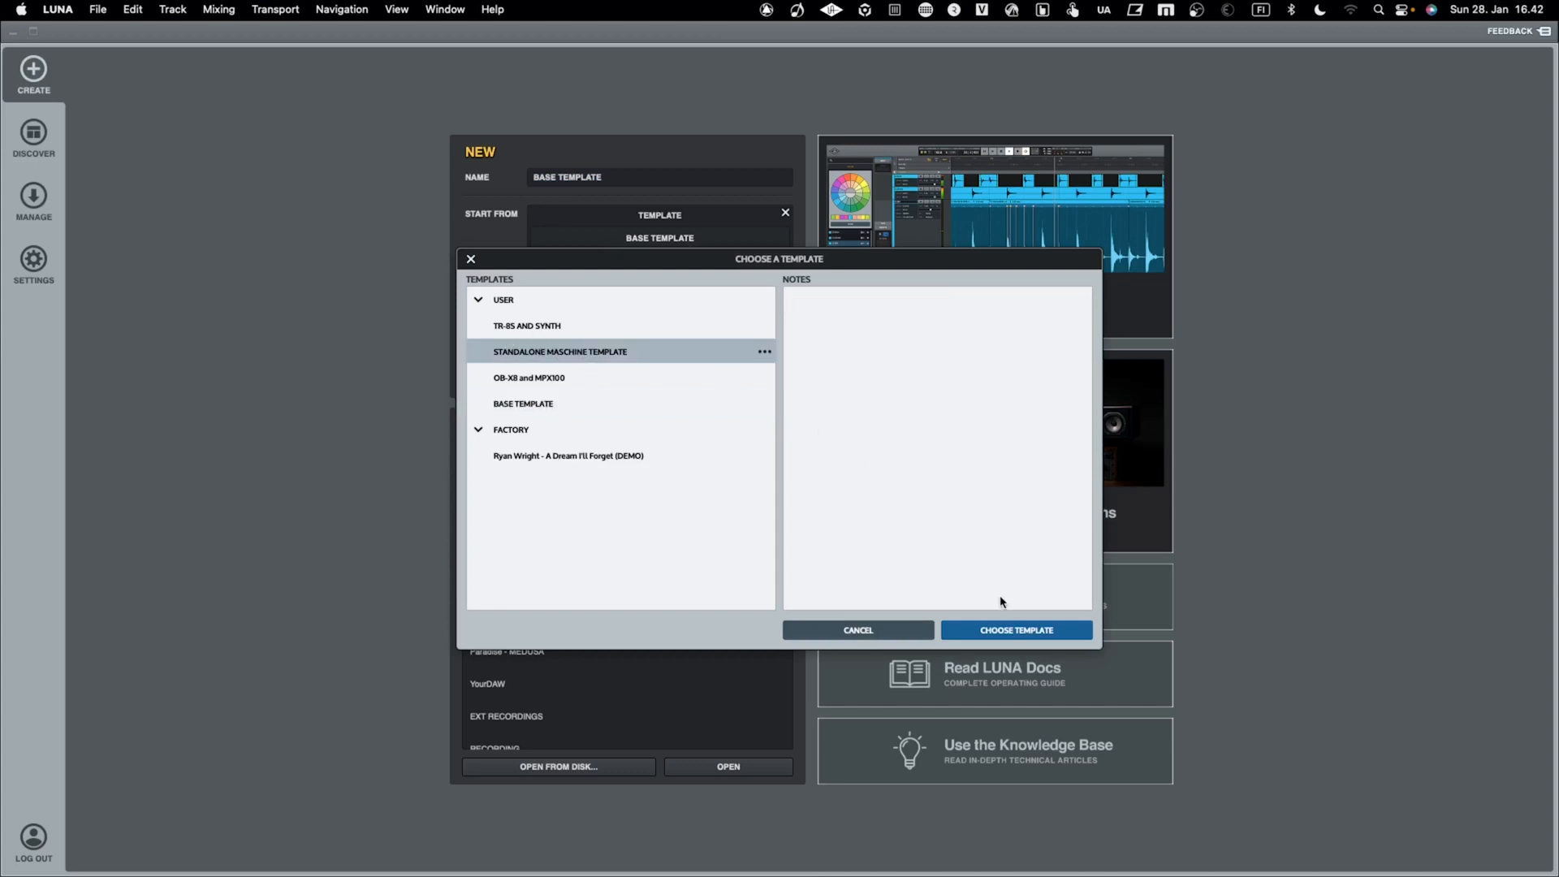
{"action": "left_click", "coordinate": [1006, 630]}
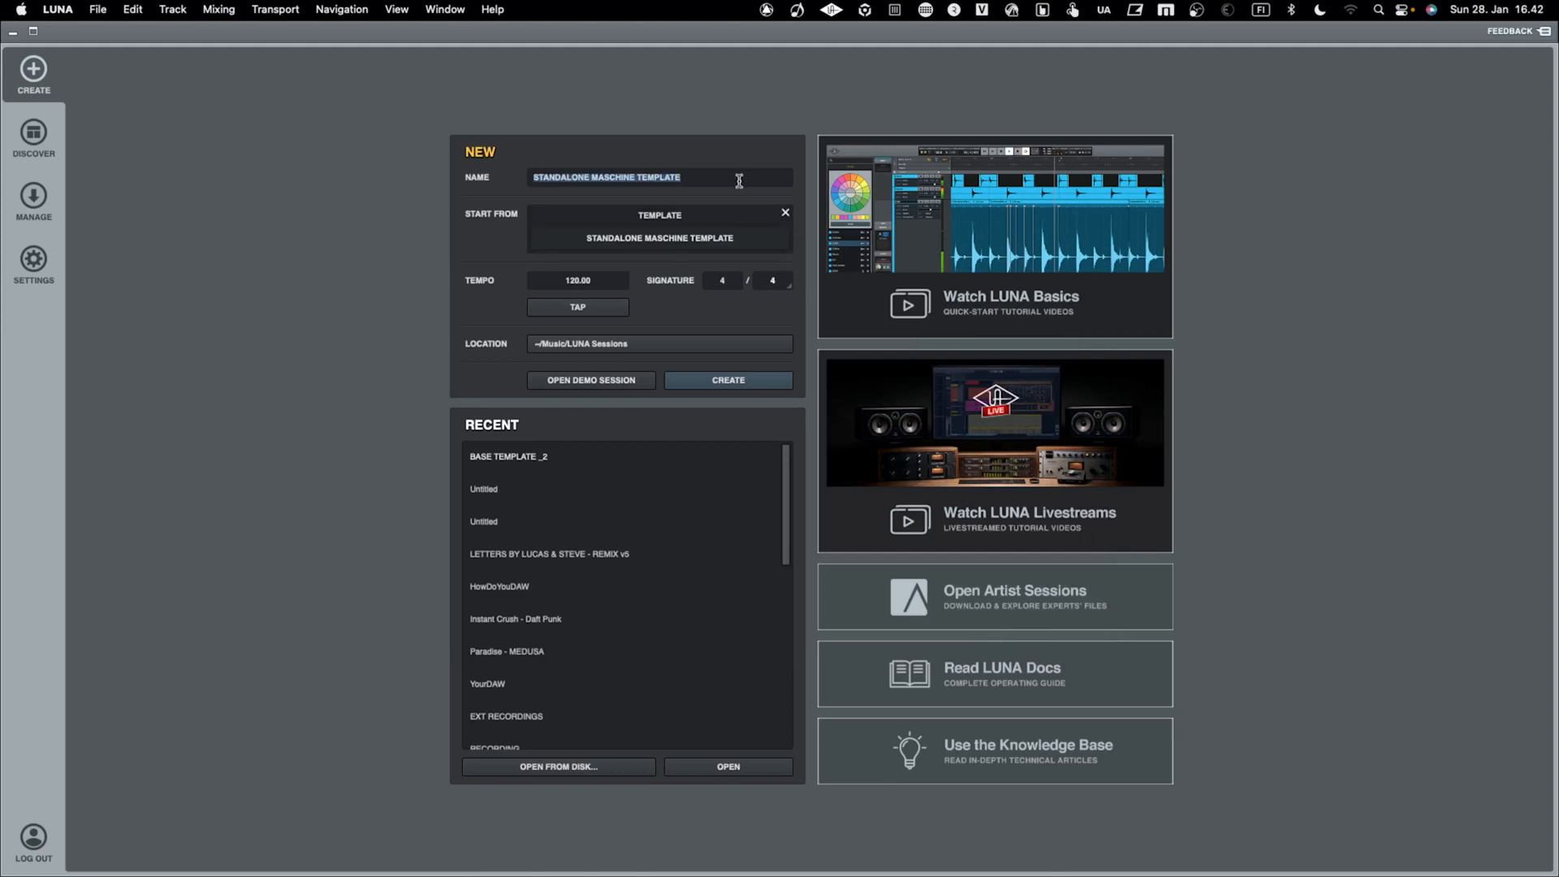
{"action": "type", "text": "MY BEAT"}
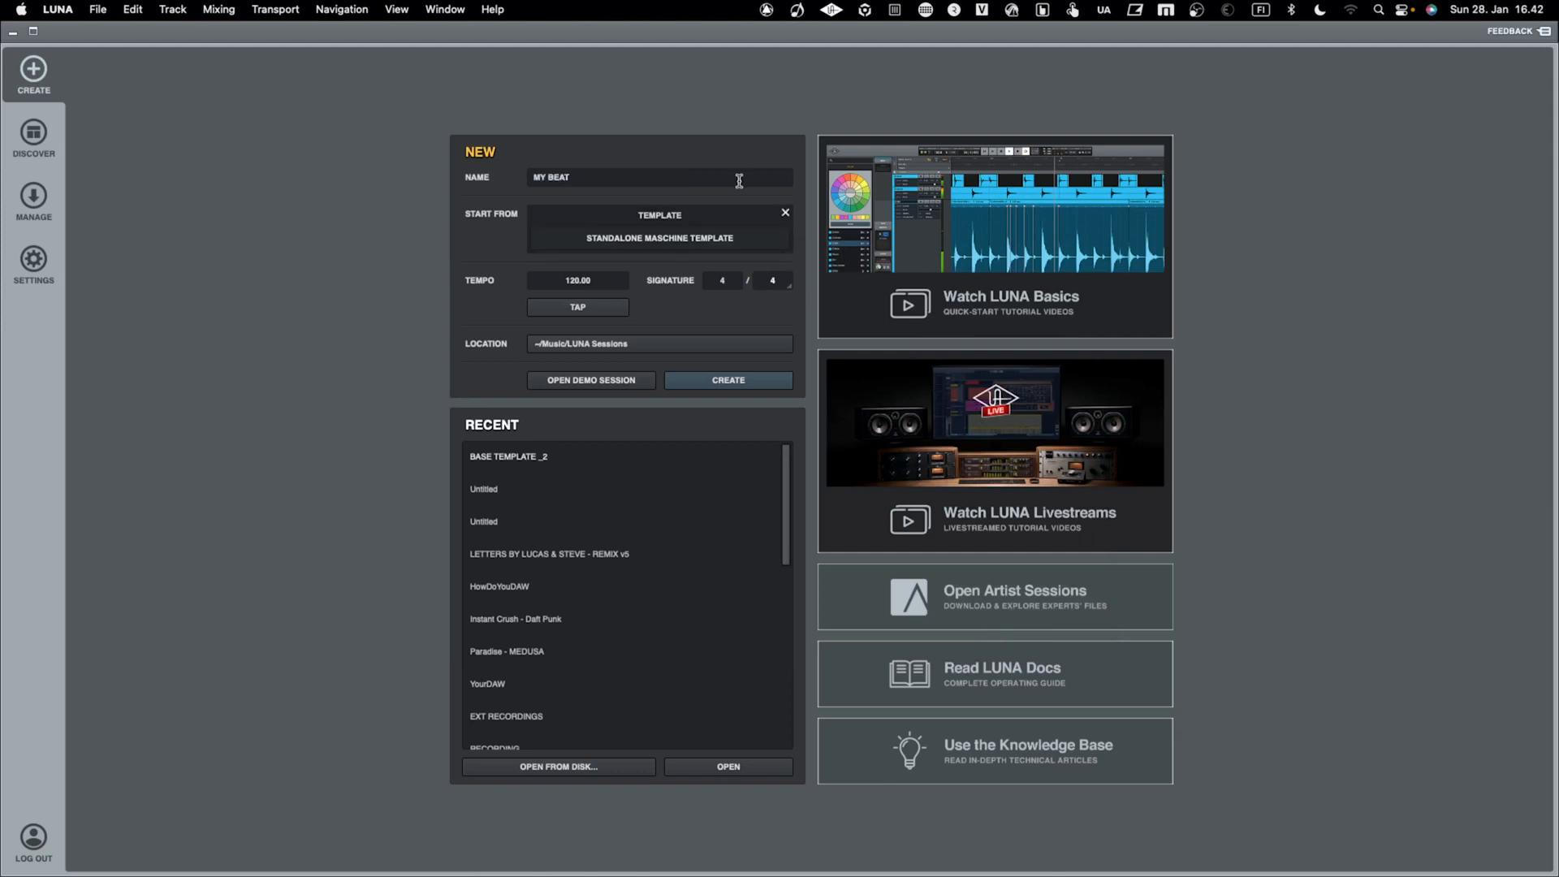
{"action": "key", "text": "Return"}
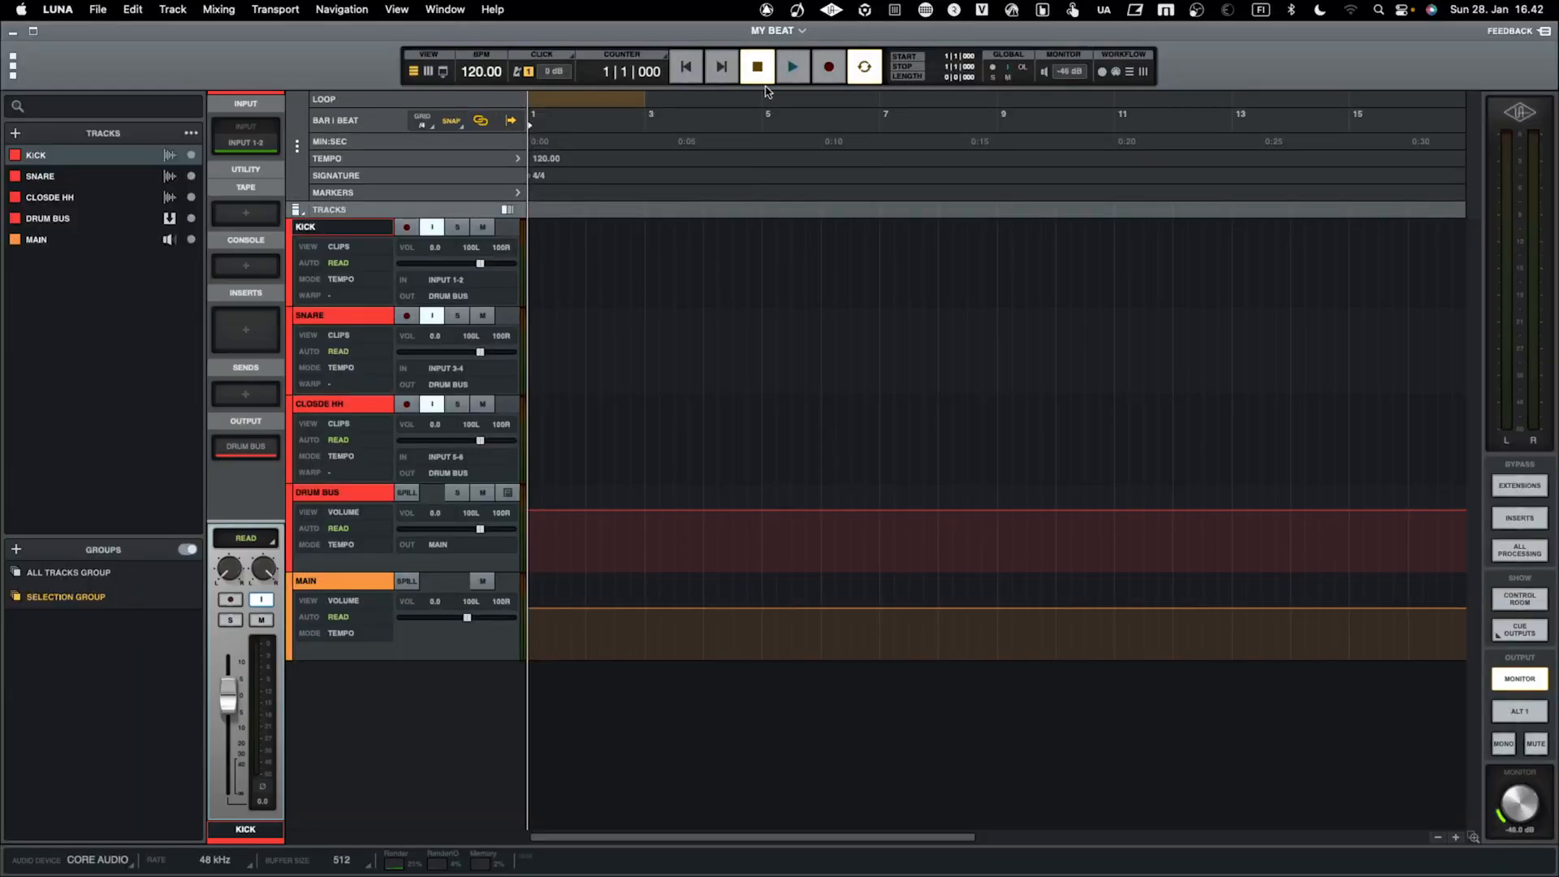
{"action": "key", "text": "space"}
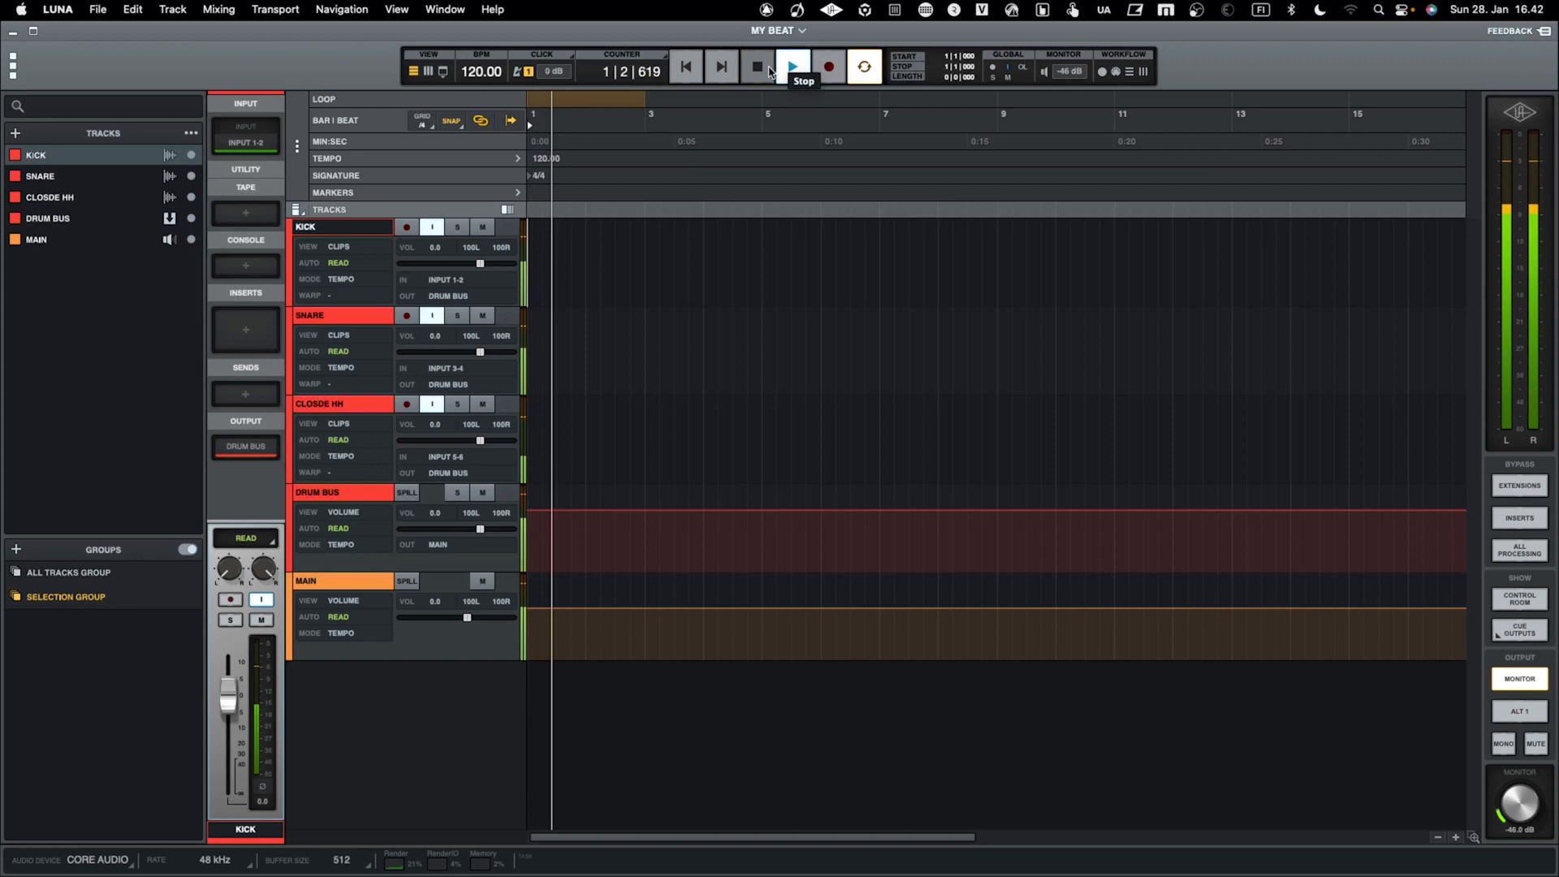
{"action": "left_click", "coordinate": [761, 71]}
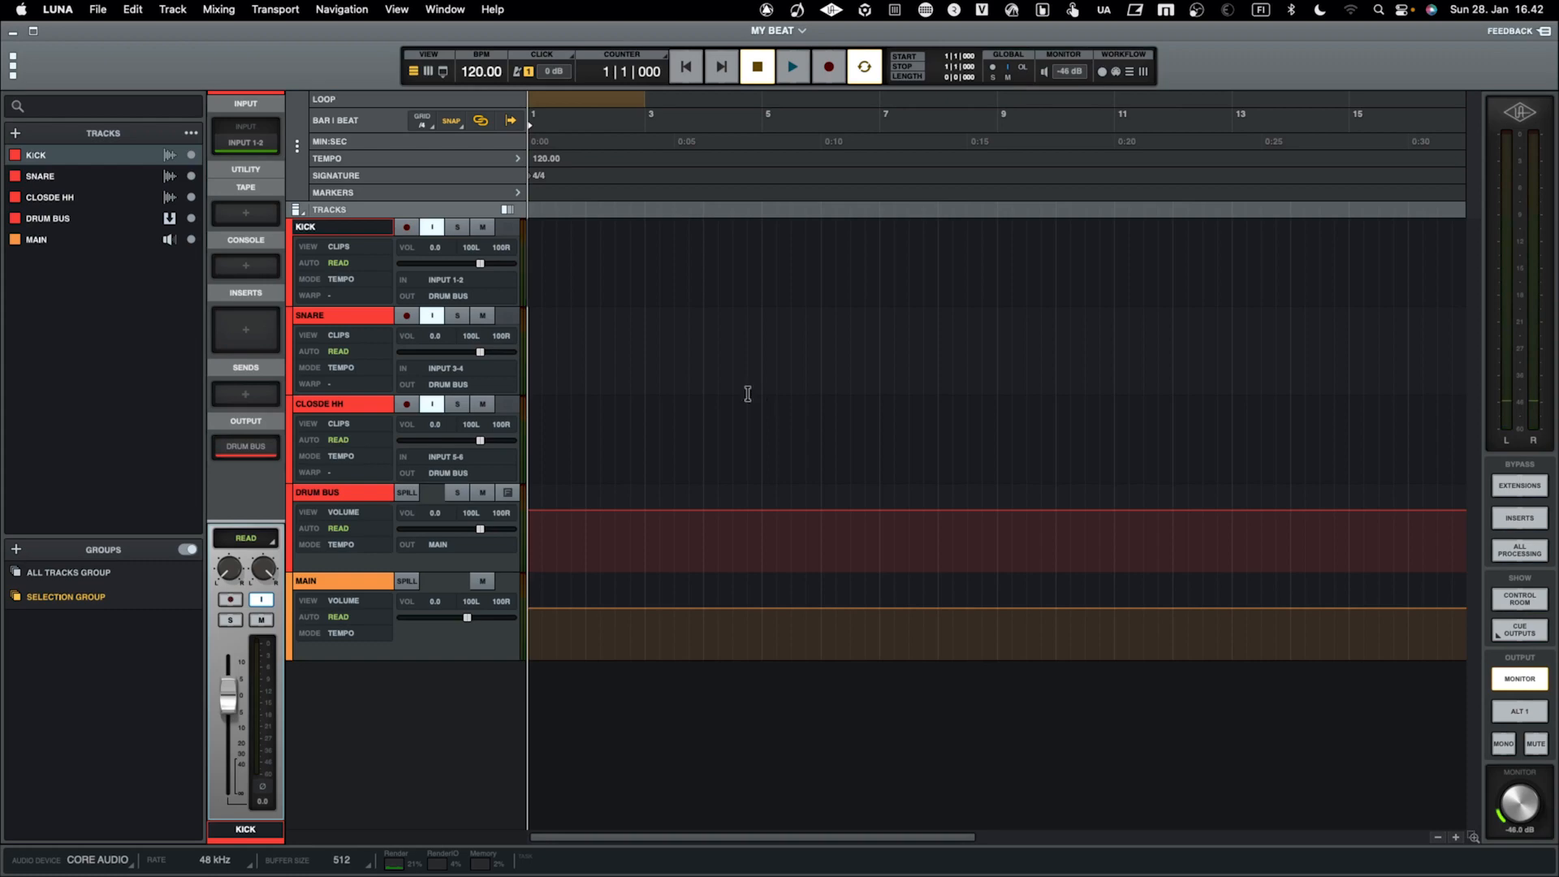
{"action": "key", "text": "ctrl+Right"}
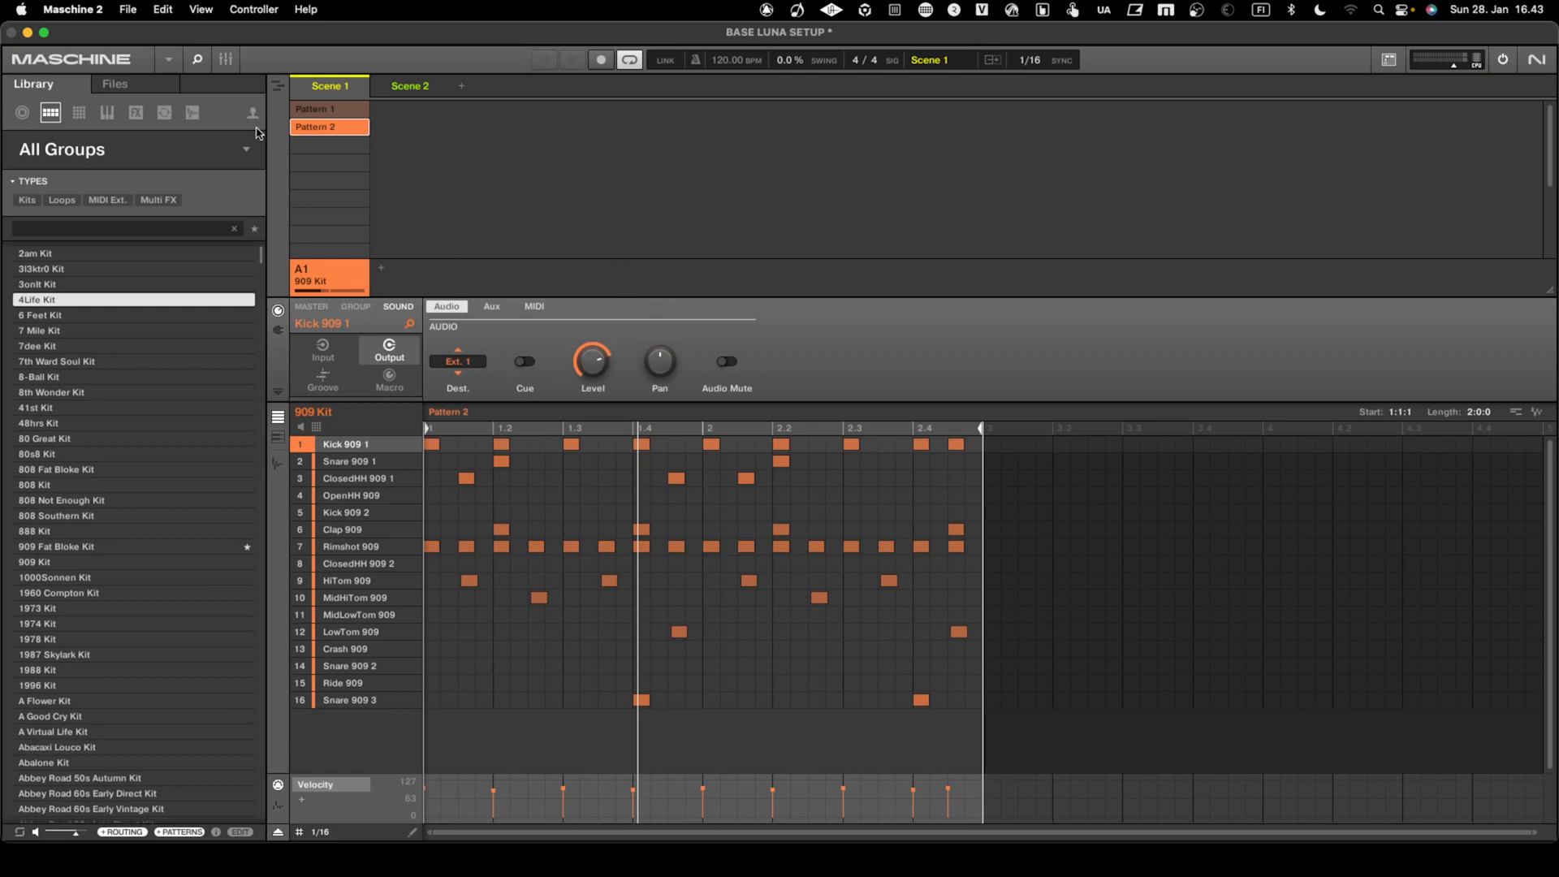
{"action": "left_click", "coordinate": [132, 9]}
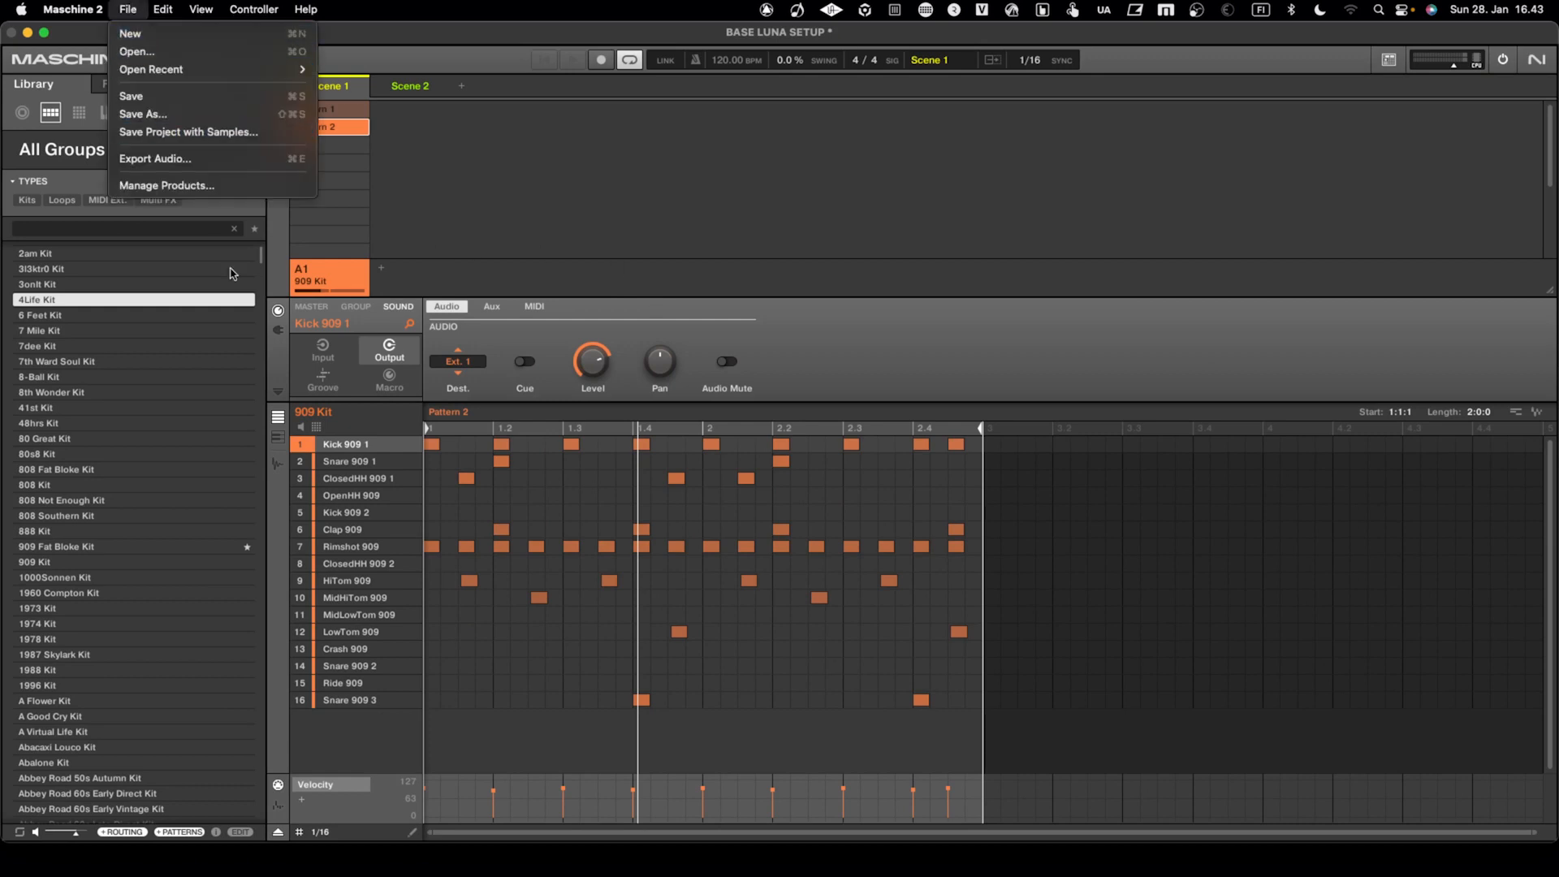
{"action": "left_click", "coordinate": [468, 234]}
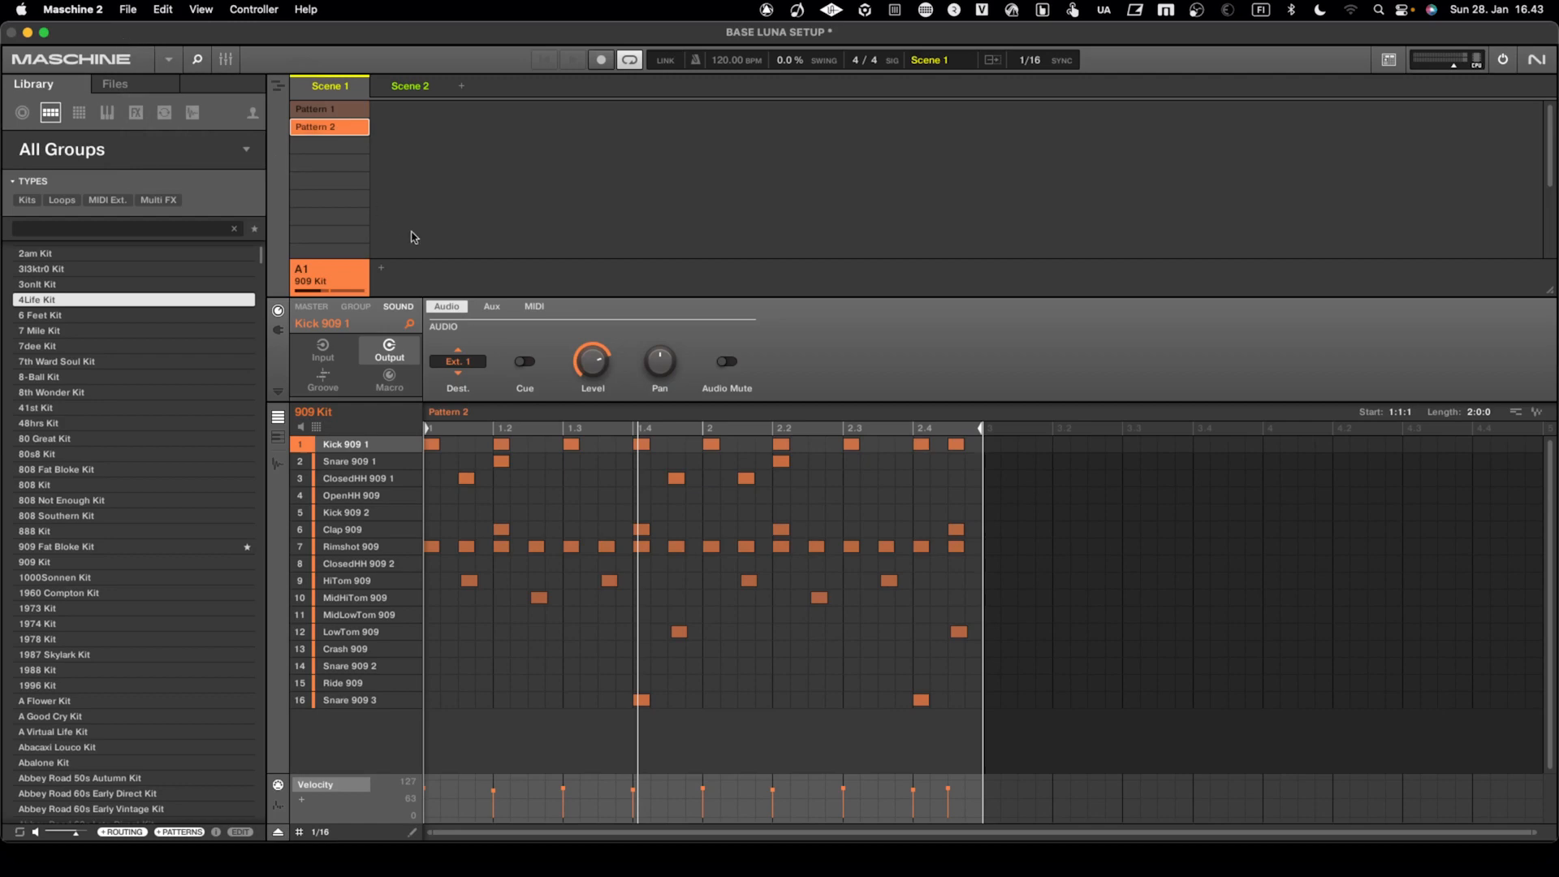
{"action": "key", "text": "ctrl+Left"}
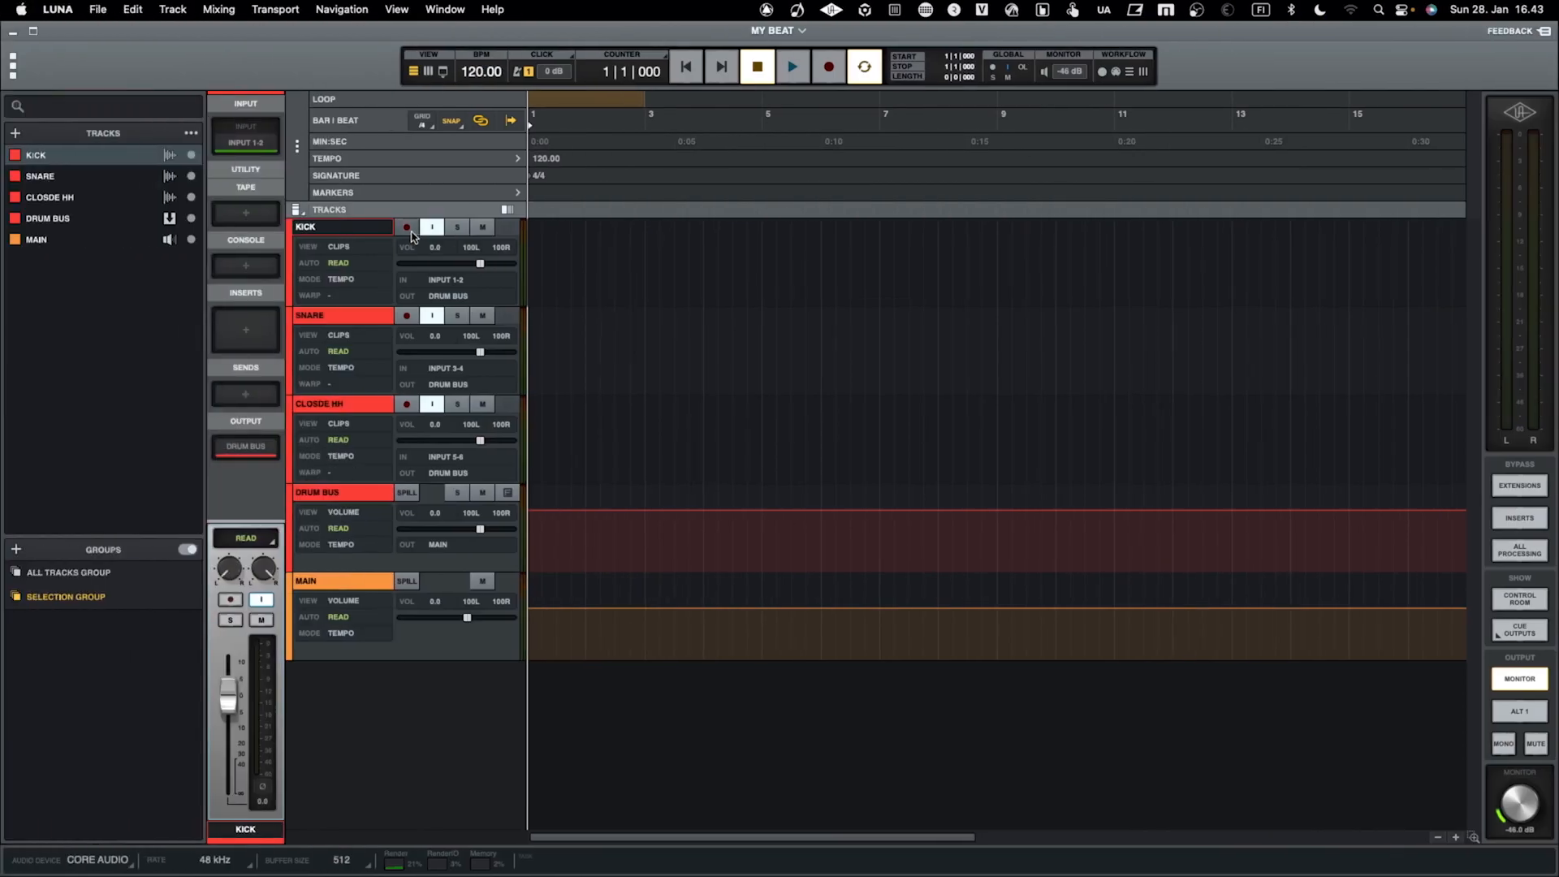
{"action": "key", "text": "ctrl+Right"}
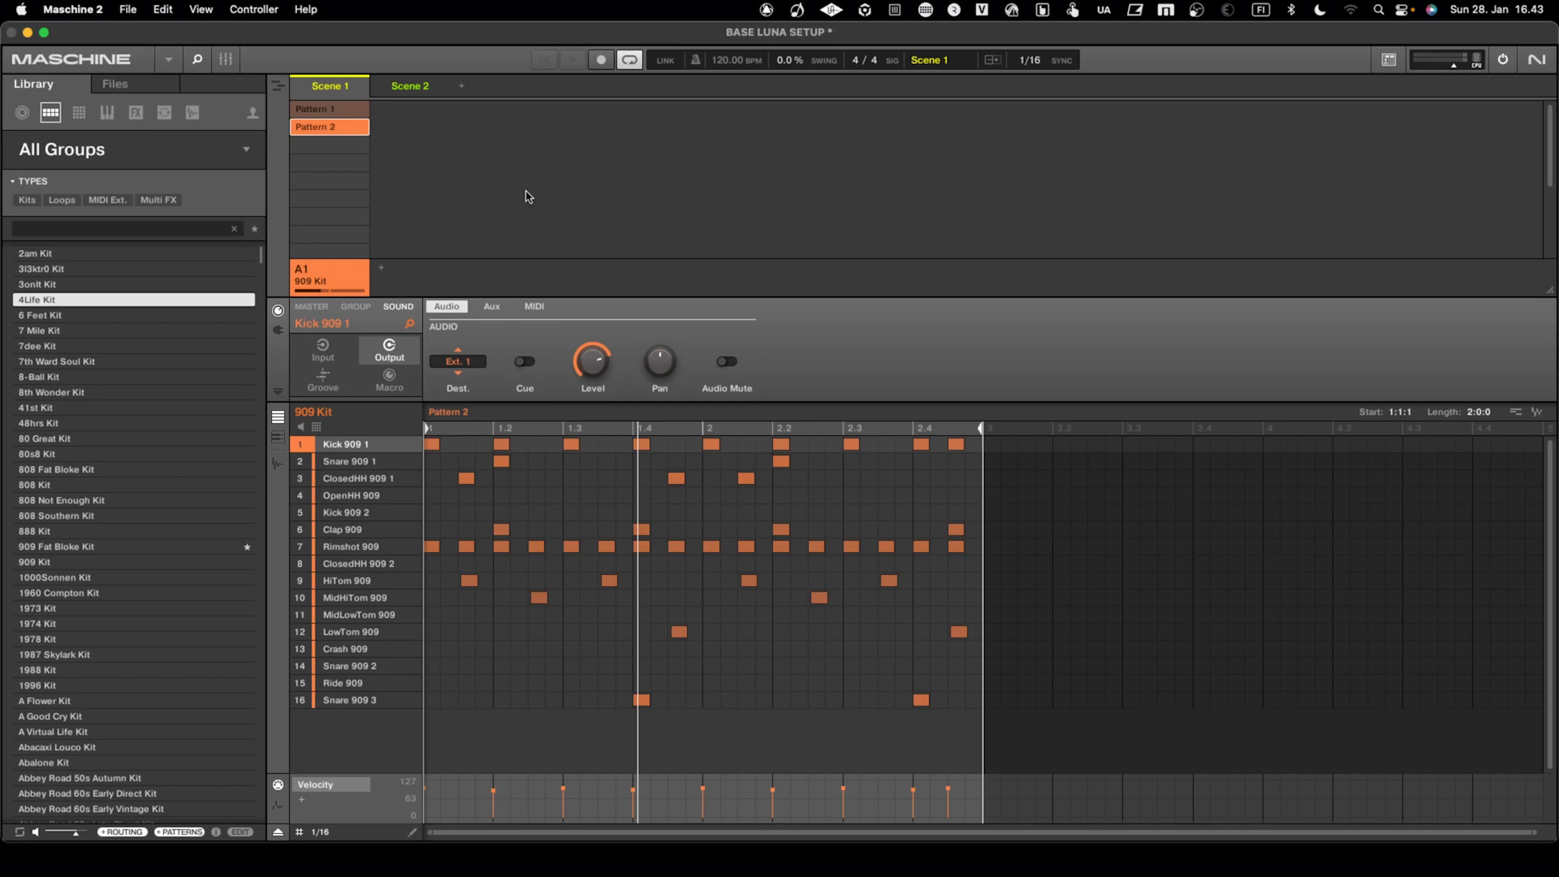
Examine the input and output channels of the VB-Cable devices in Audio MIDI Setup, quit it and return to LUNA
{"action": "key", "text": "super+Tab"}
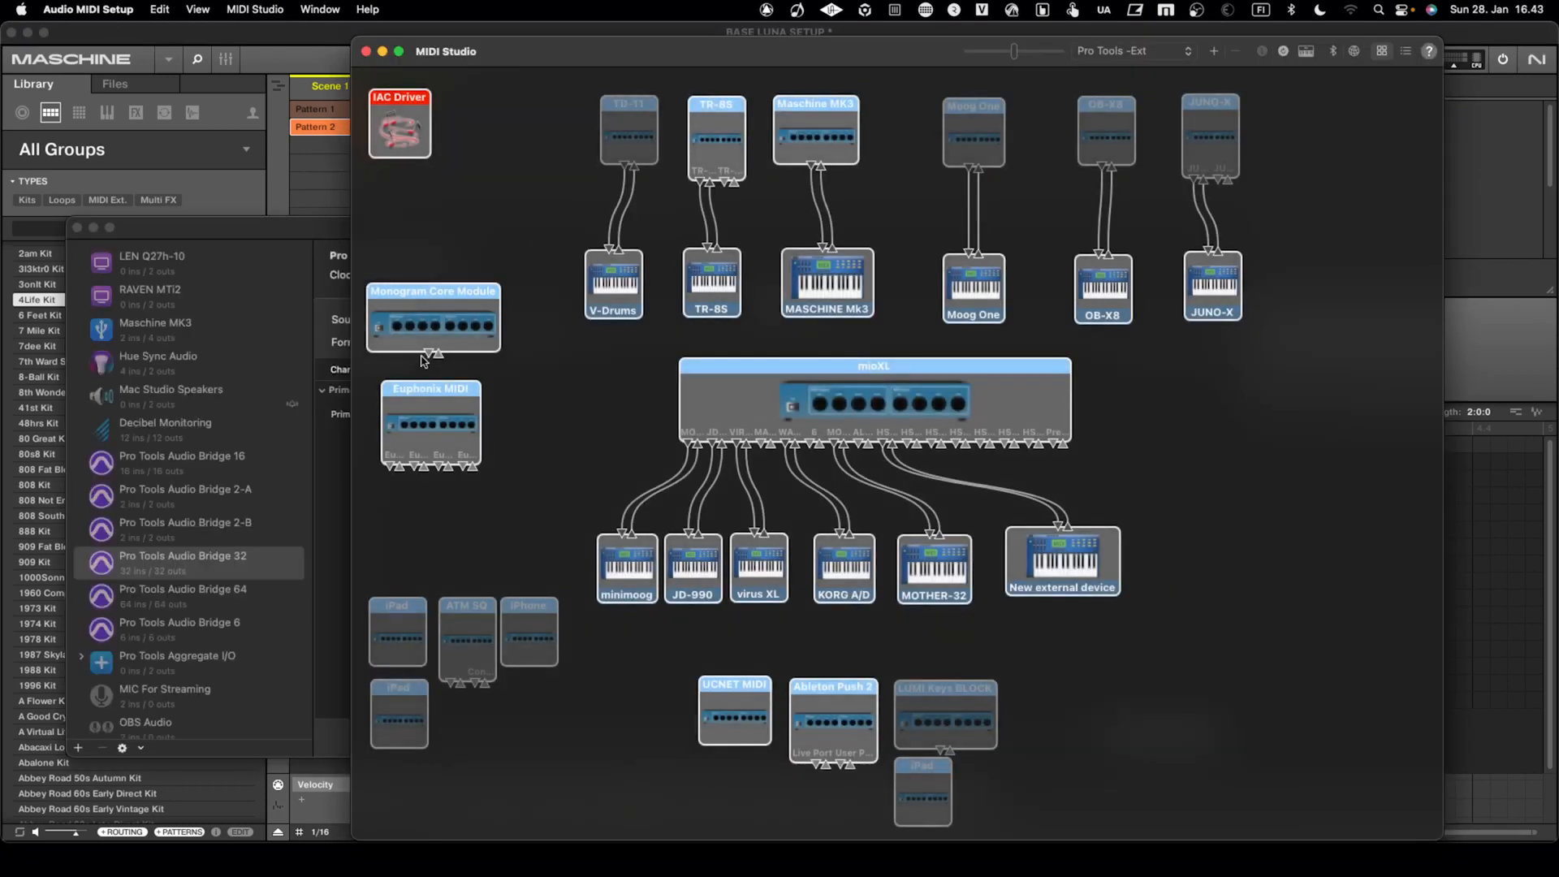
{"action": "left_click", "coordinate": [288, 399]}
{"action": "scroll", "coordinate": [183, 666], "scroll_direction": "down", "scroll_amount": 8}
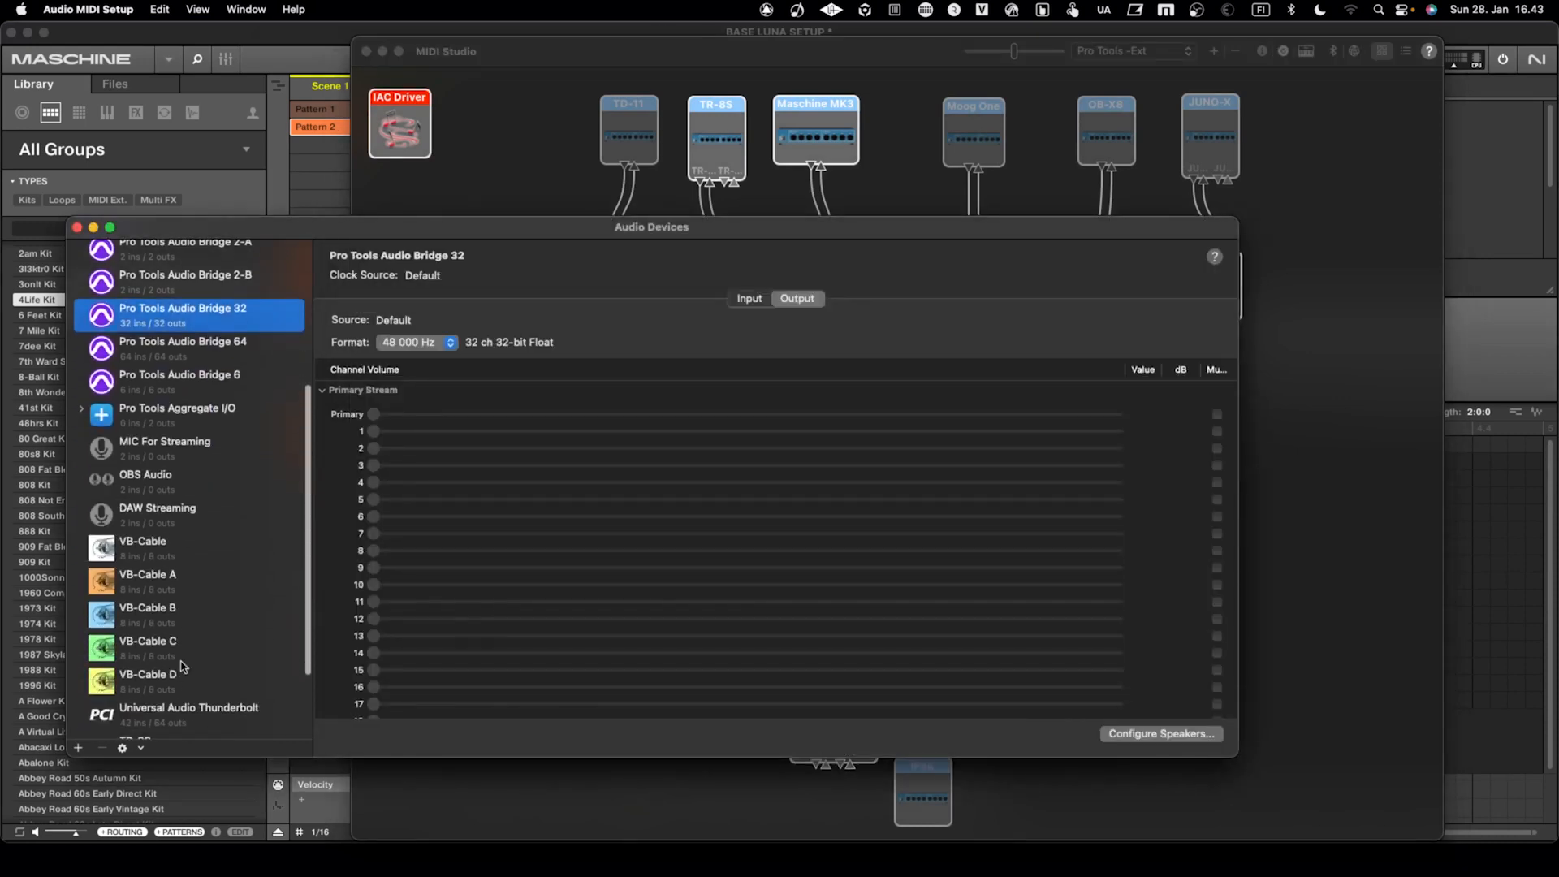
{"action": "left_click", "coordinate": [169, 582]}
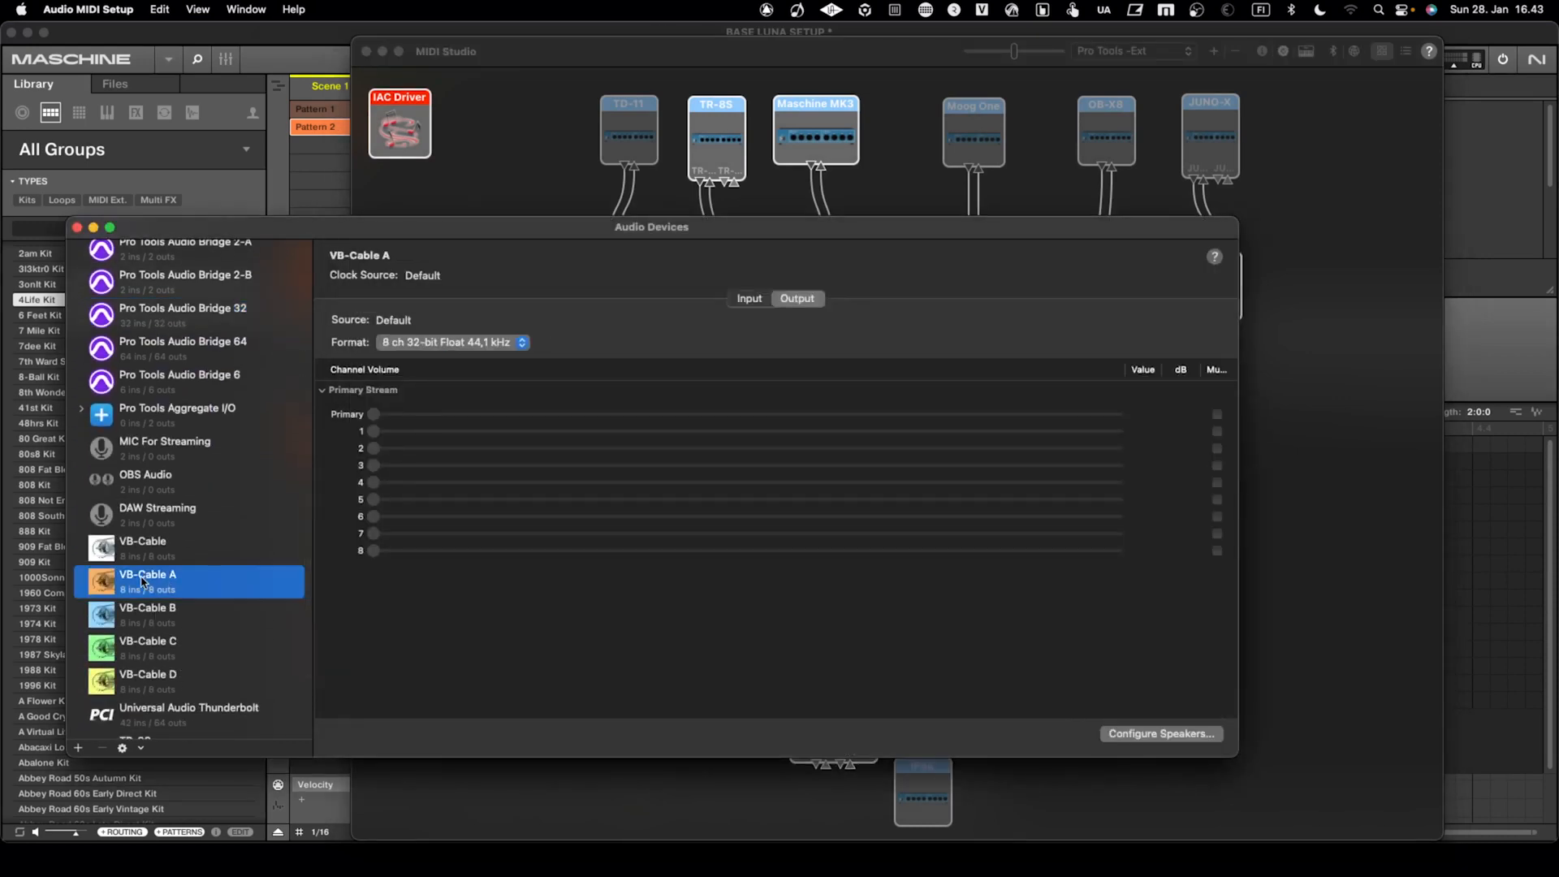
{"action": "left_click", "coordinate": [151, 622]}
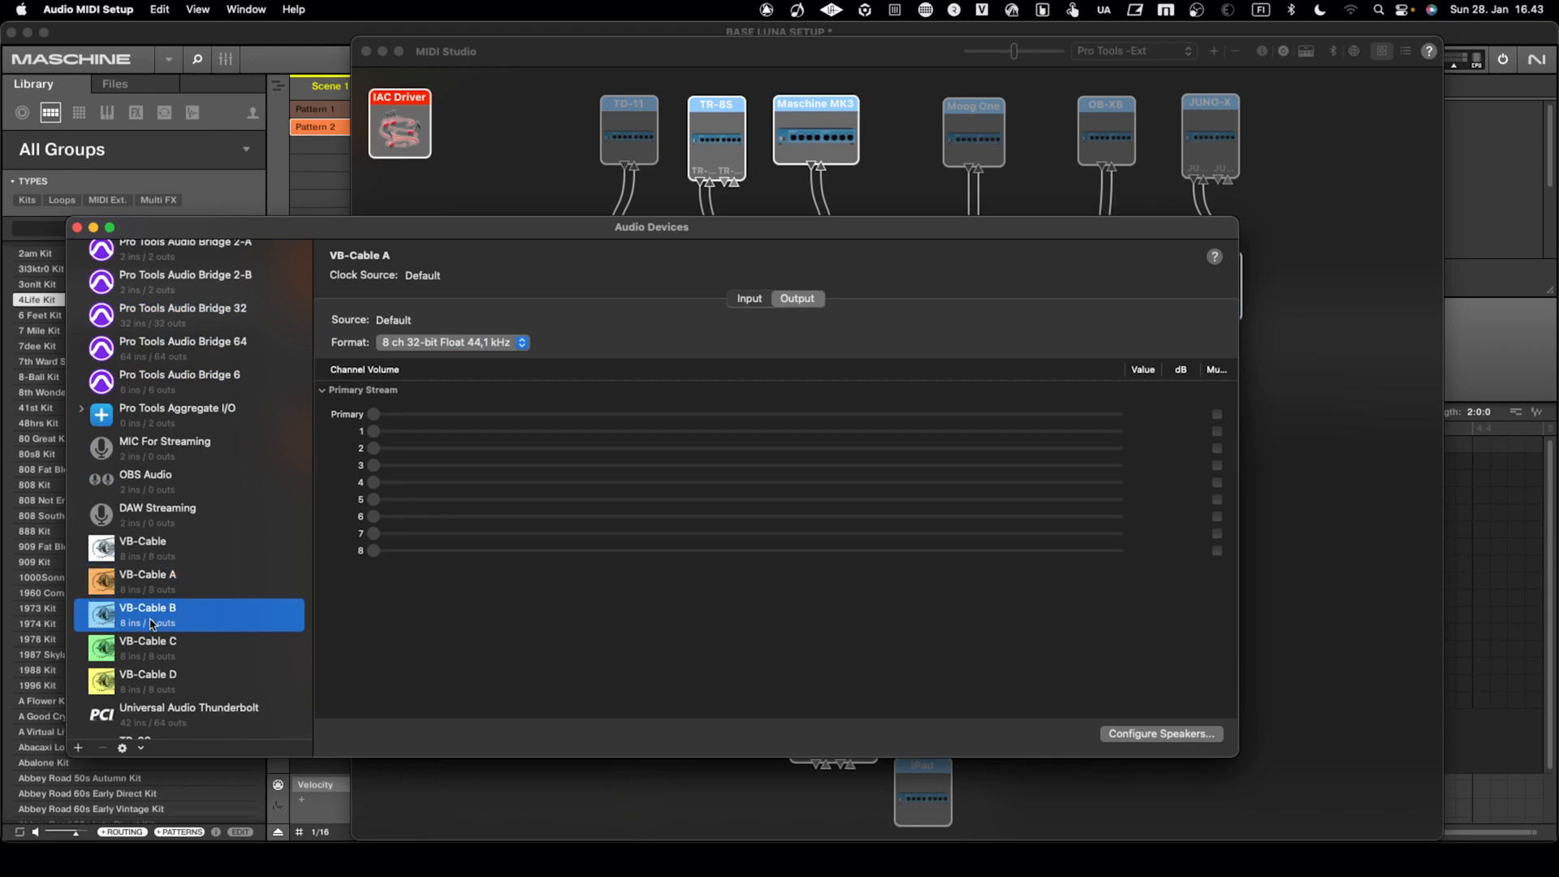
{"action": "left_click", "coordinate": [153, 591]}
{"action": "left_click", "coordinate": [150, 622]}
{"action": "left_click", "coordinate": [151, 595]}
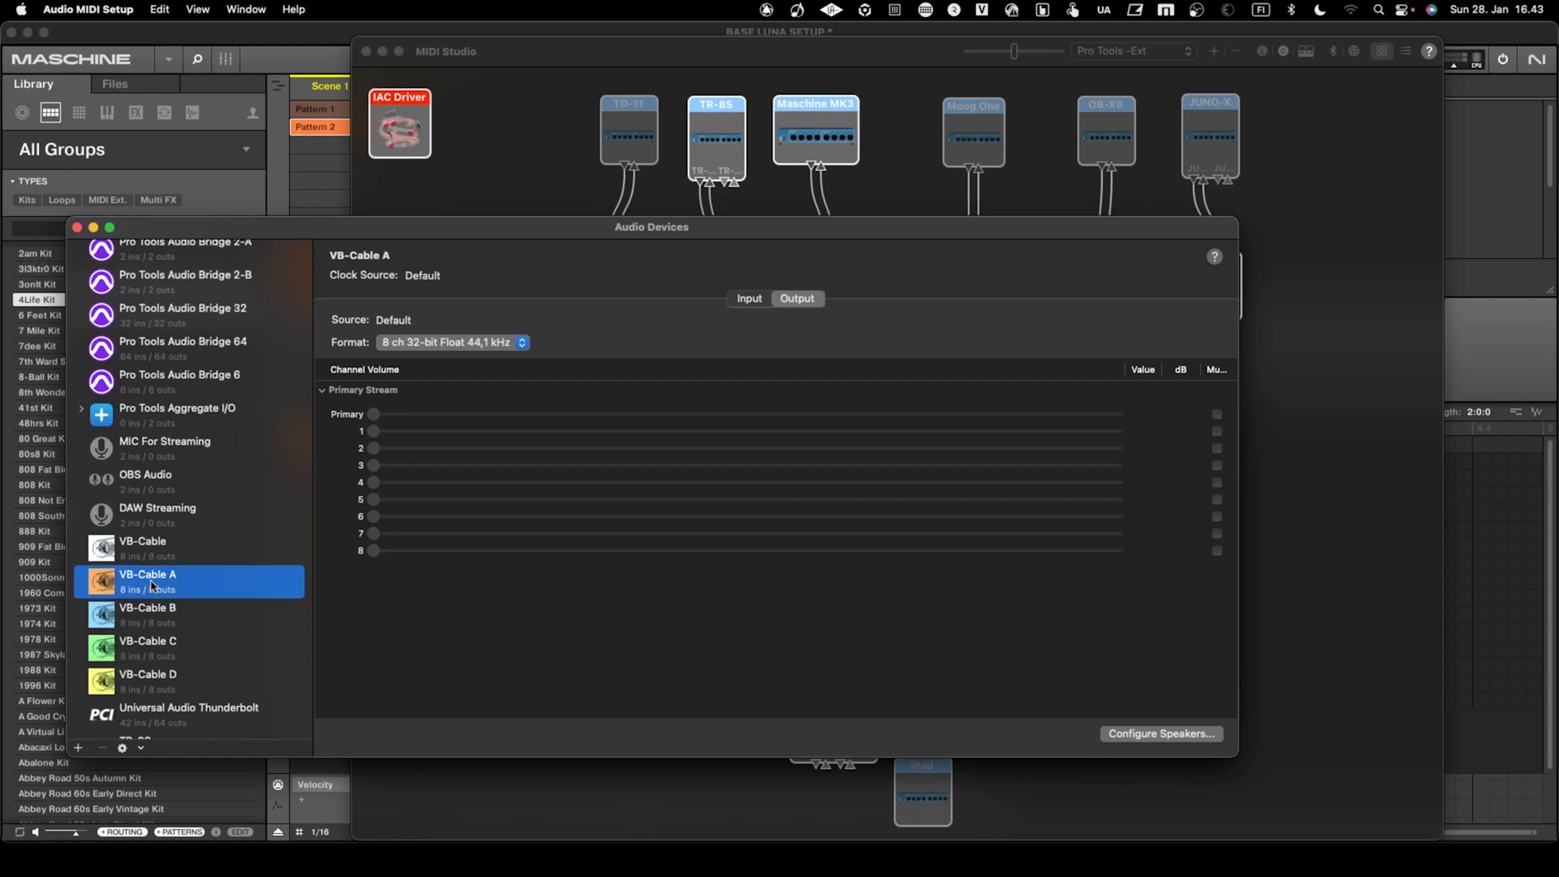
{"action": "left_click", "coordinate": [151, 615]}
{"action": "left_click", "coordinate": [147, 649]}
{"action": "left_click", "coordinate": [144, 675]}
{"action": "left_click", "coordinate": [144, 650]}
{"action": "left_click", "coordinate": [146, 624]}
{"action": "left_click", "coordinate": [146, 591]}
{"action": "left_click", "coordinate": [145, 564]}
{"action": "left_click", "coordinate": [148, 603]}
{"action": "left_click", "coordinate": [146, 584]}
{"action": "left_click", "coordinate": [142, 652]}
{"action": "left_click", "coordinate": [144, 626]}
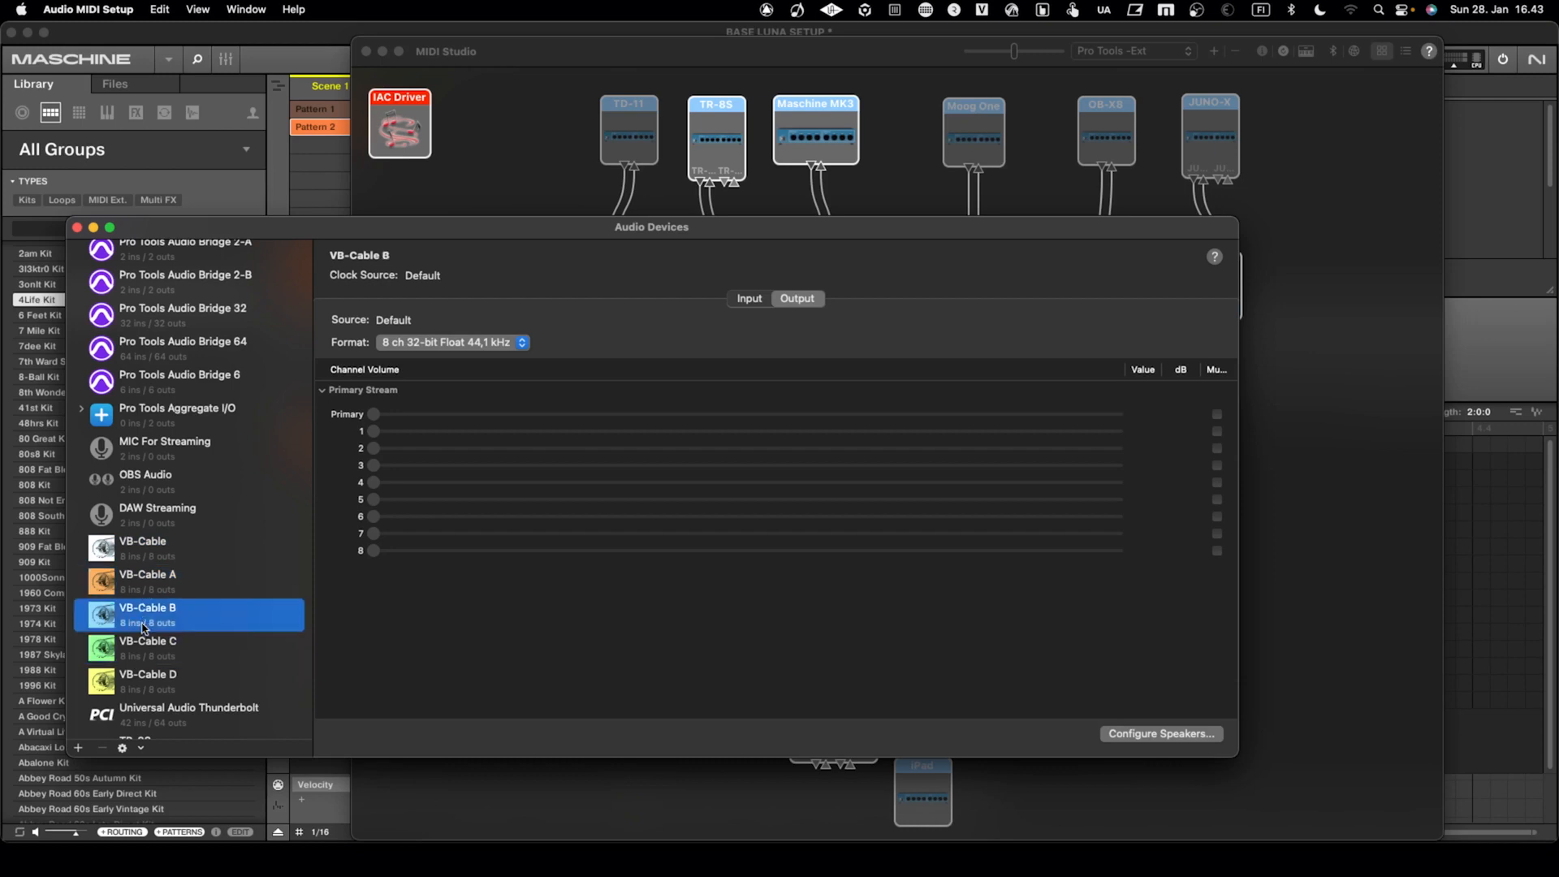
{"action": "left_click", "coordinate": [146, 594]}
{"action": "left_click", "coordinate": [147, 559]}
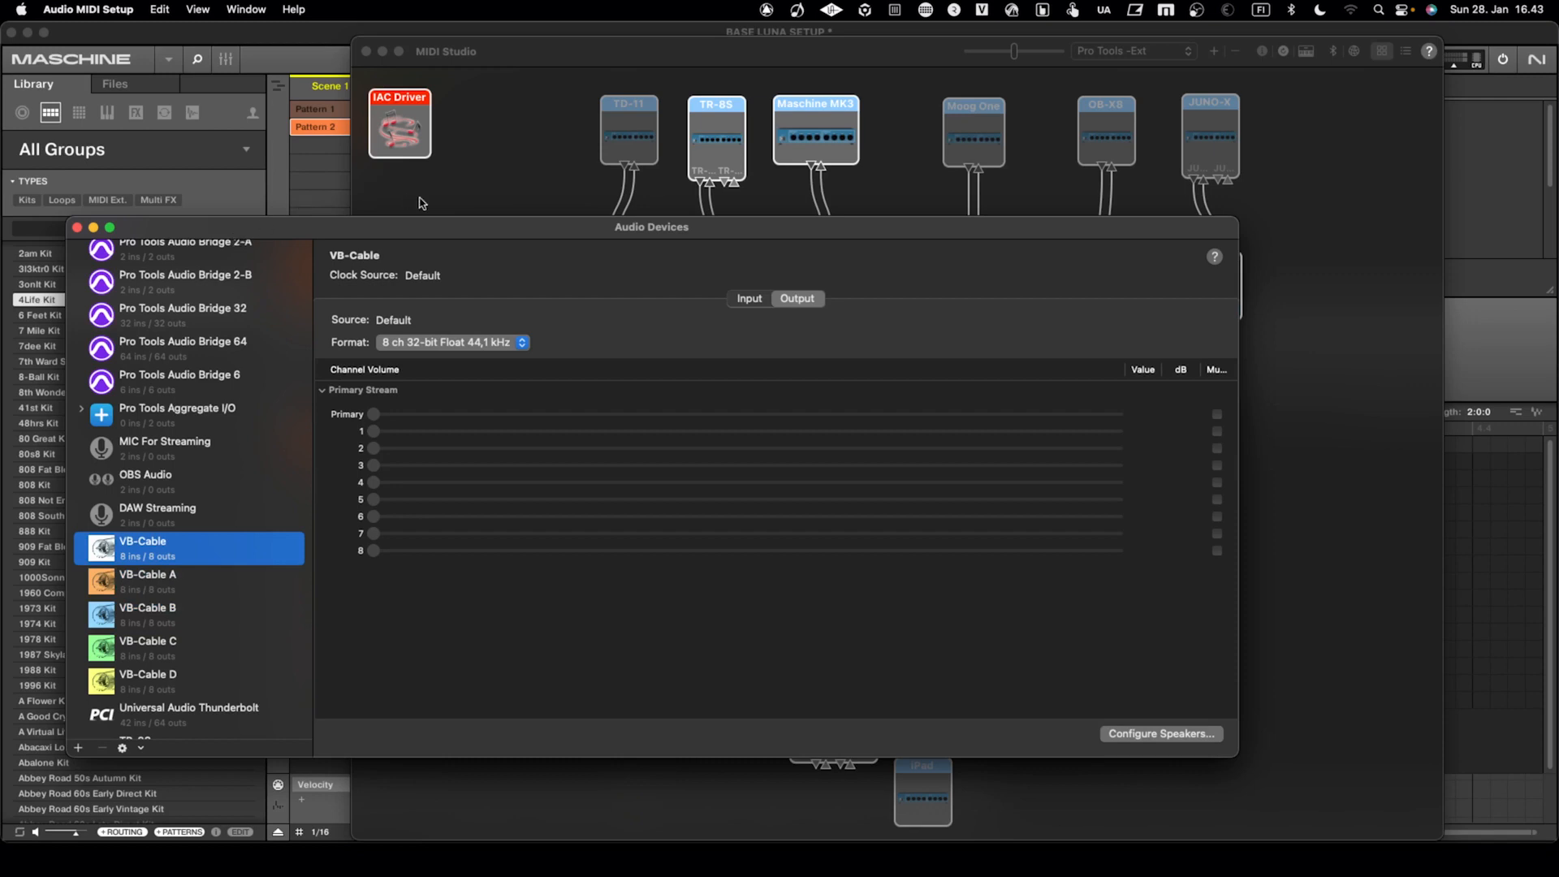
{"action": "key", "text": "super+q"}
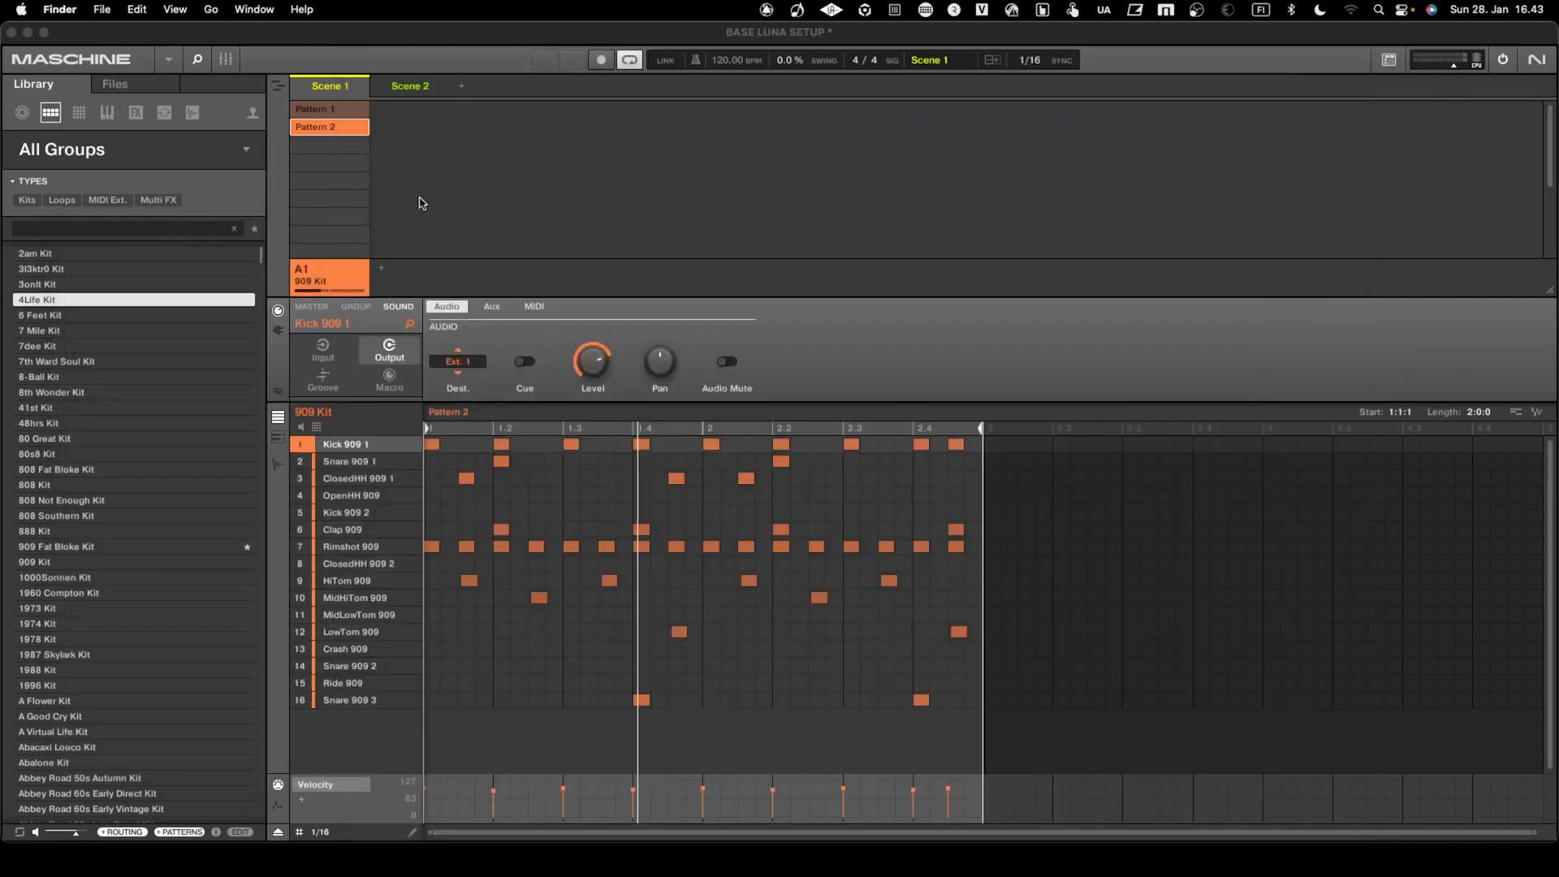
{"action": "key", "text": "ctrl+Left"}
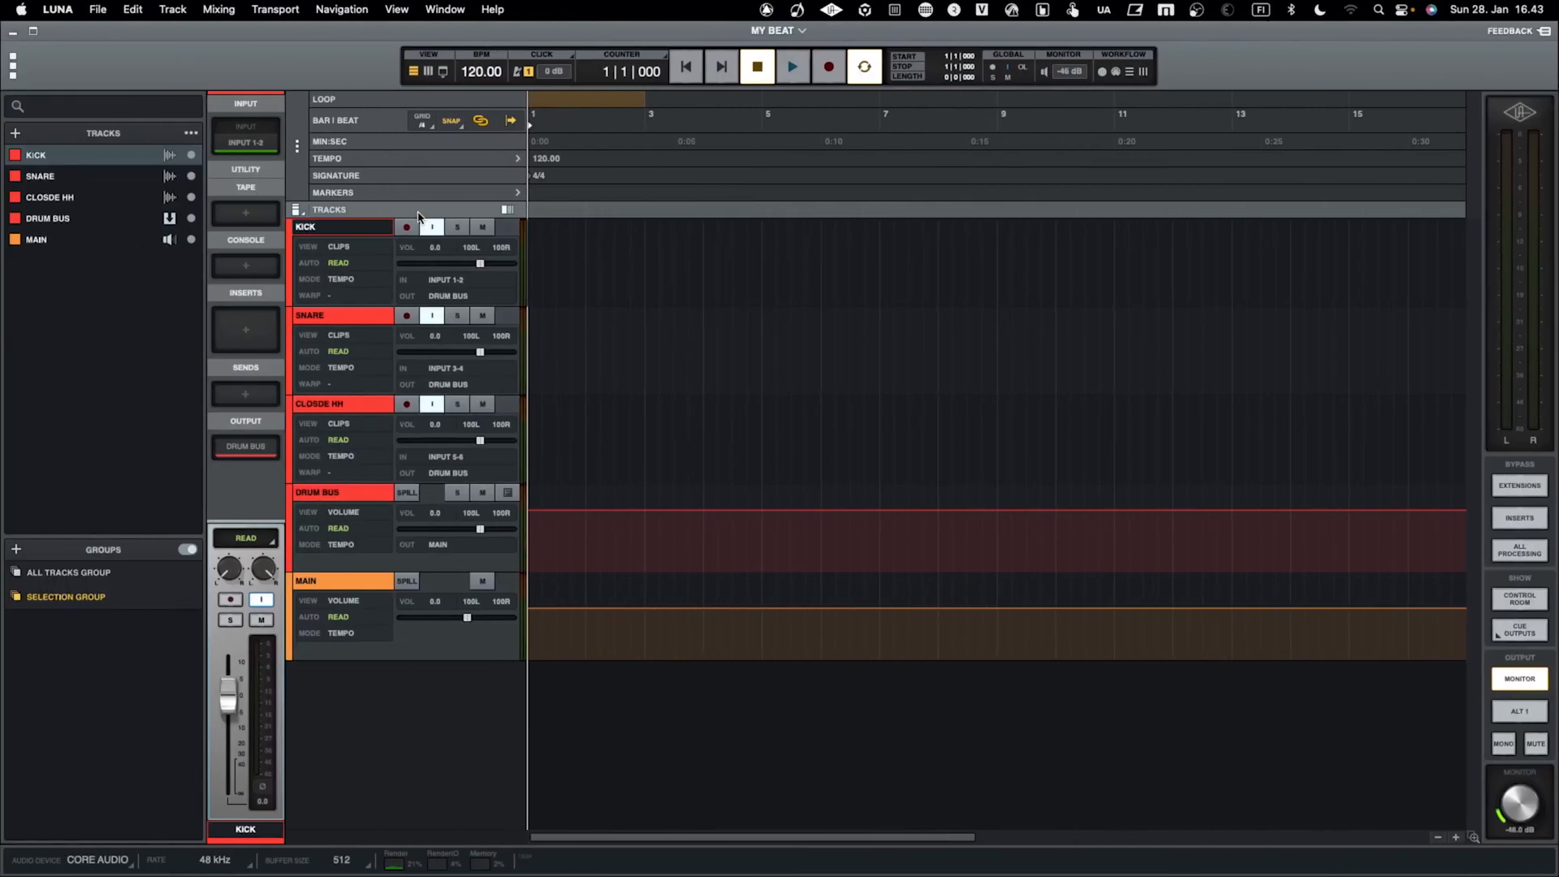